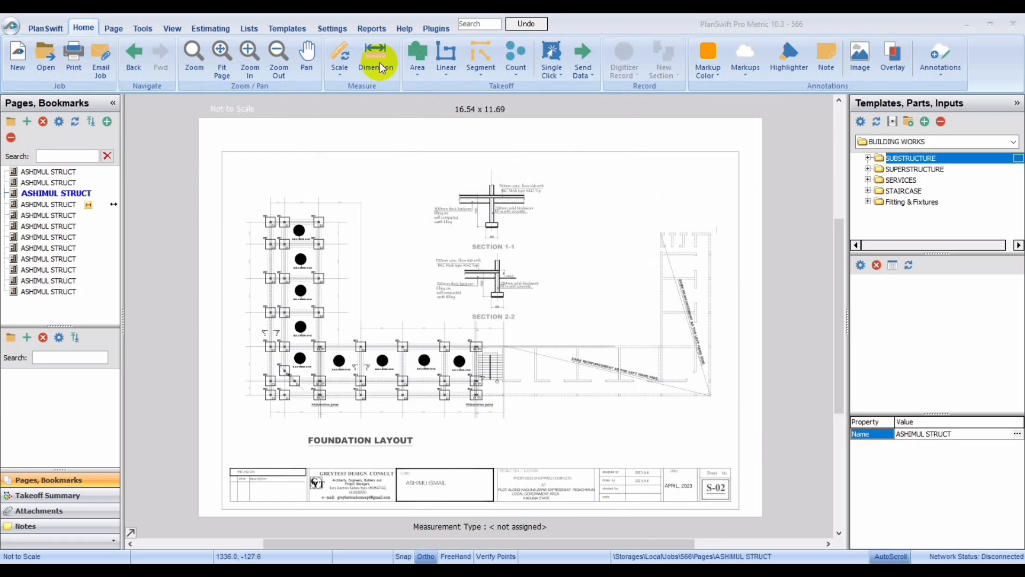
pyautogui.click(440, 76)
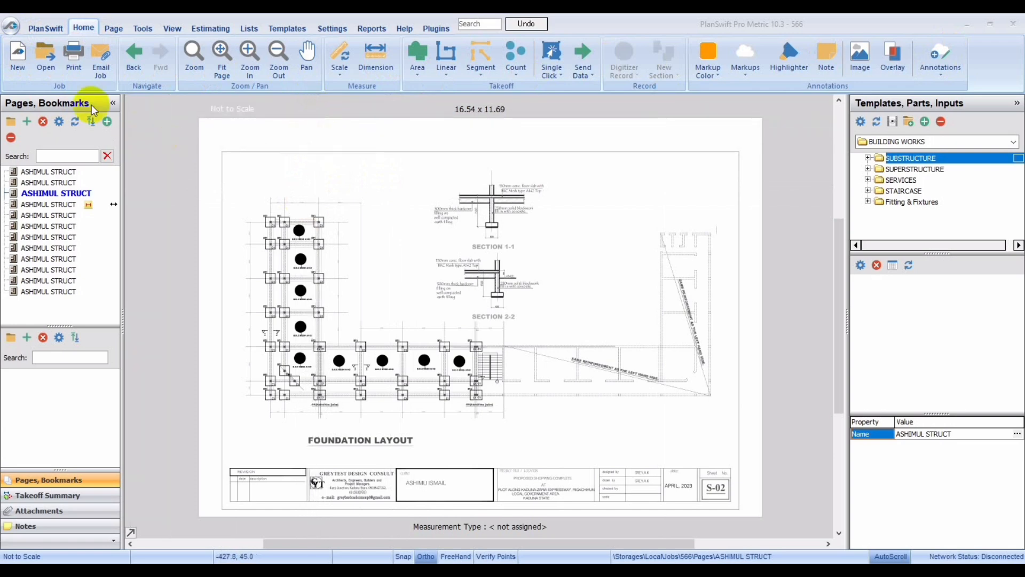
# Try to create a new local metric job numbered 3446 with description bld, going as far as the plan image selection
pyautogui.click(21, 63)
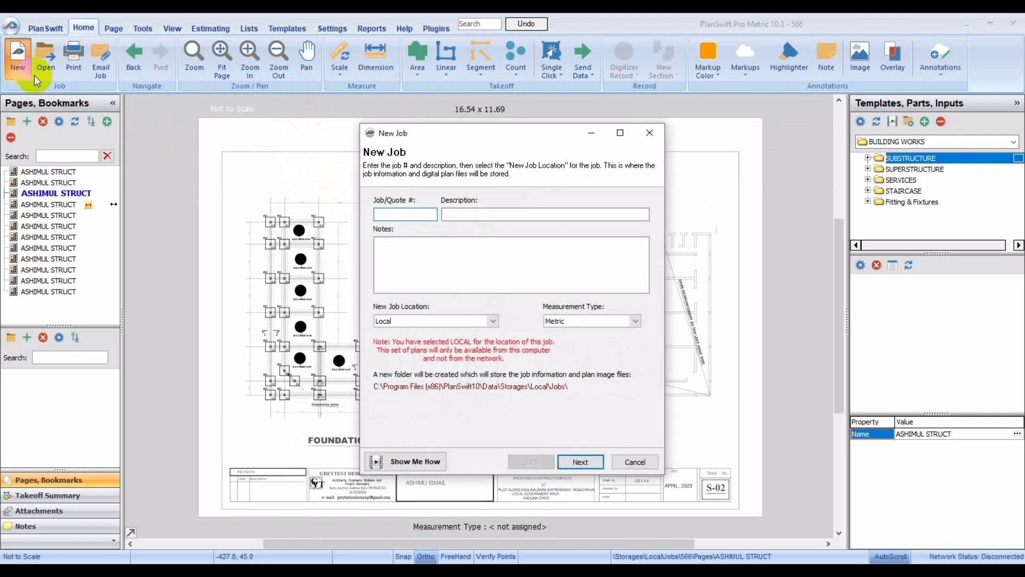
pyautogui.click(421, 150)
pyautogui.moveTo(424, 134); pyautogui.dragTo(360, 105)
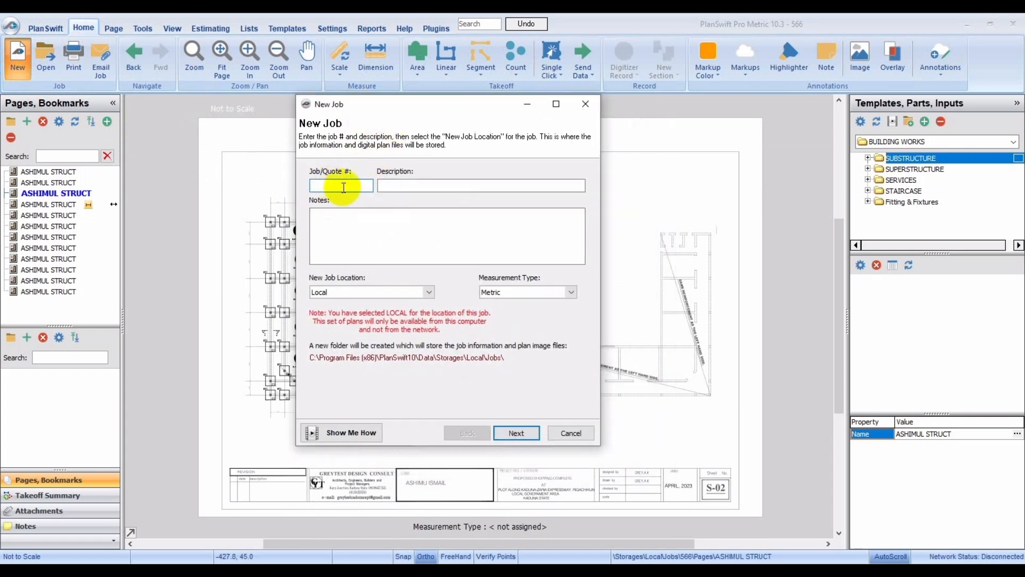
pyautogui.click(359, 184)
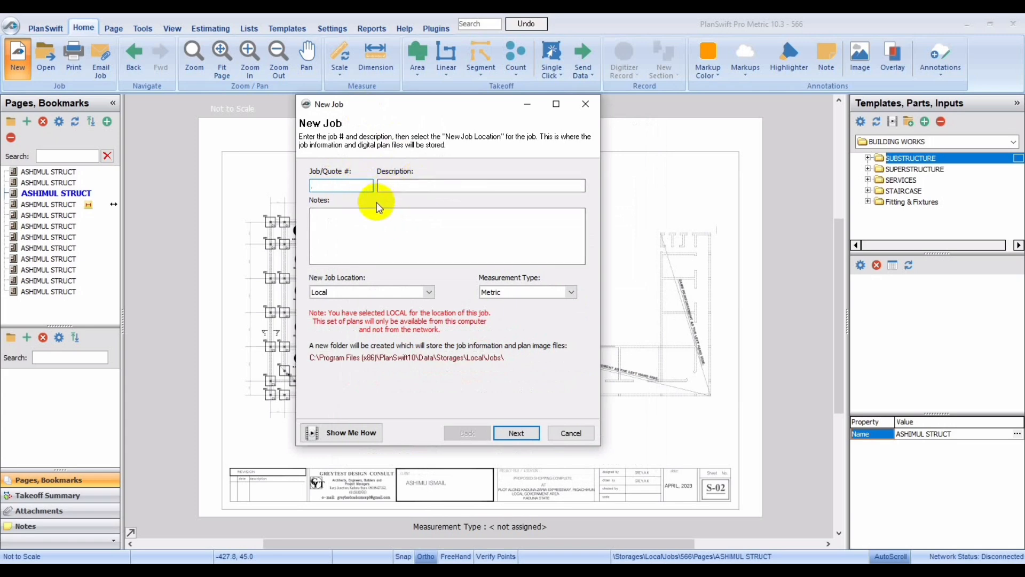
pyautogui.write('3446')
pyautogui.click(408, 184)
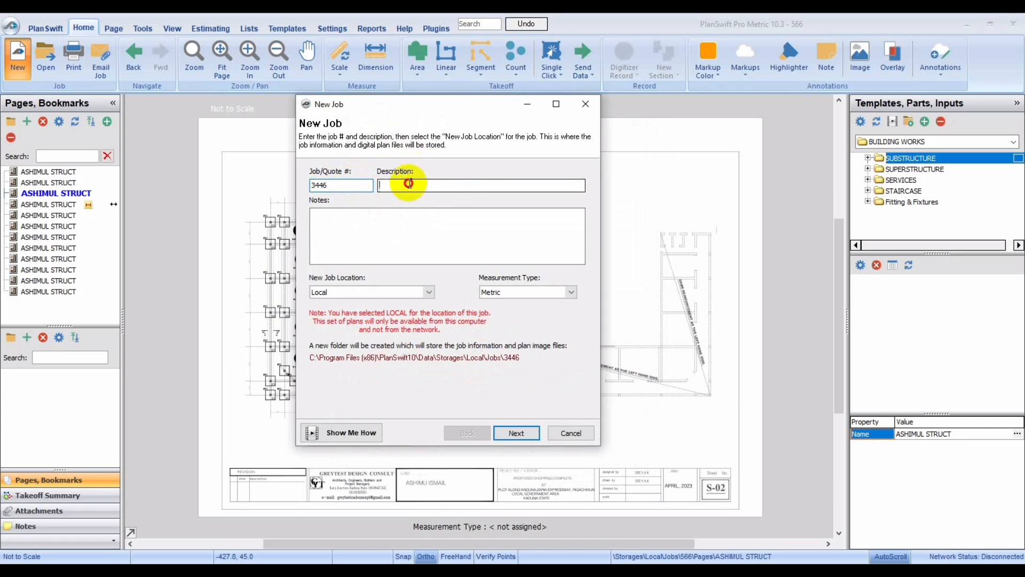
pyautogui.write('b')
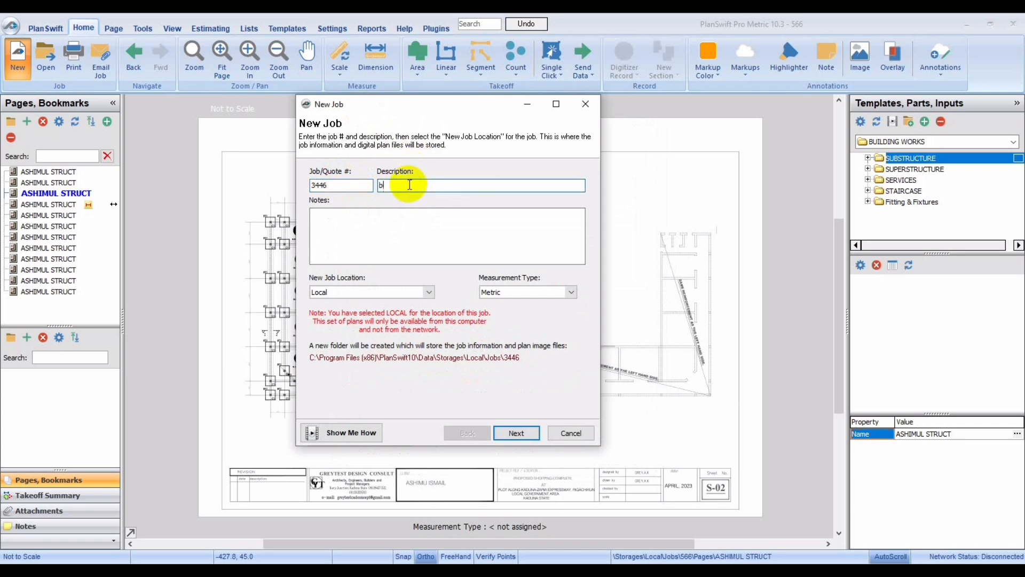
pyautogui.write('ld')
pyautogui.click(400, 217)
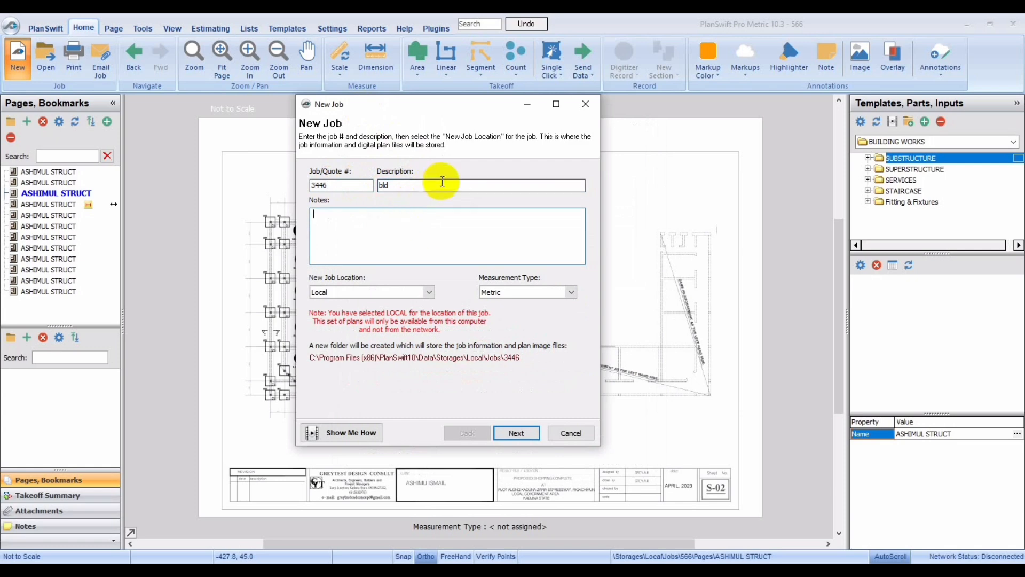
pyautogui.click(505, 431)
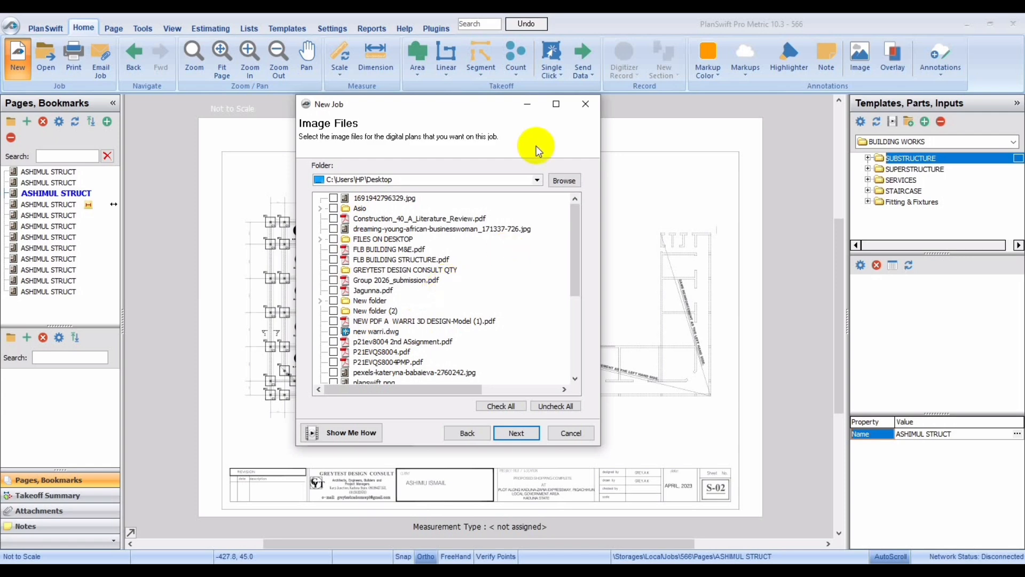
pyautogui.click(586, 104)
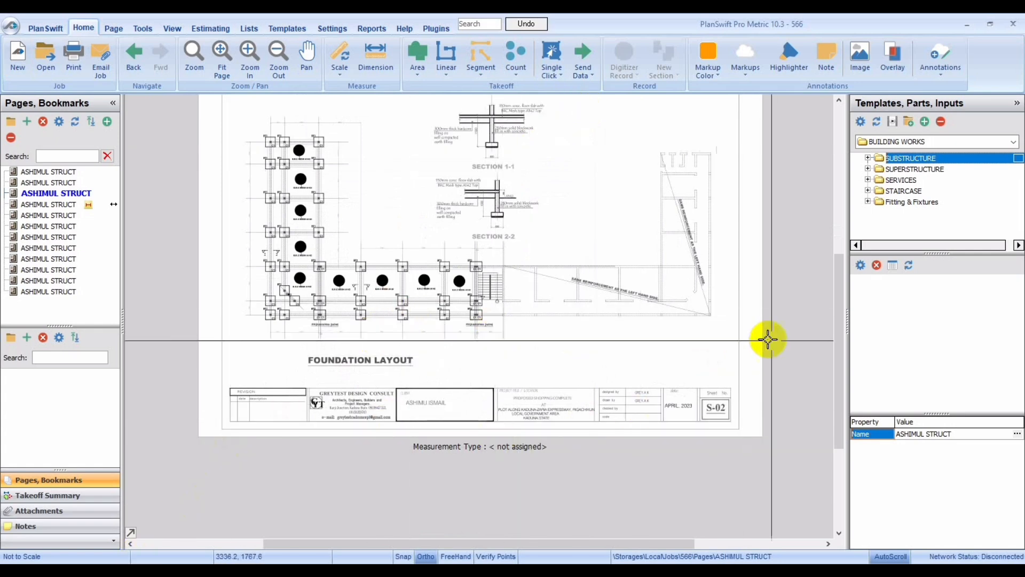
# Examine the list of saved local jobs without opening another one
pyautogui.moveTo(839, 363); pyautogui.dragTo(848, 323)
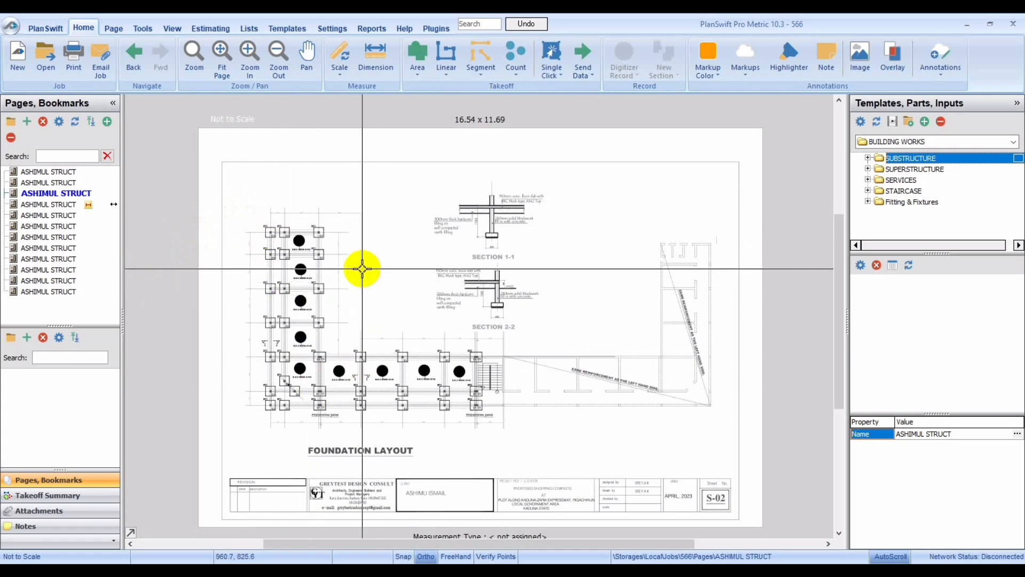
pyautogui.click(47, 61)
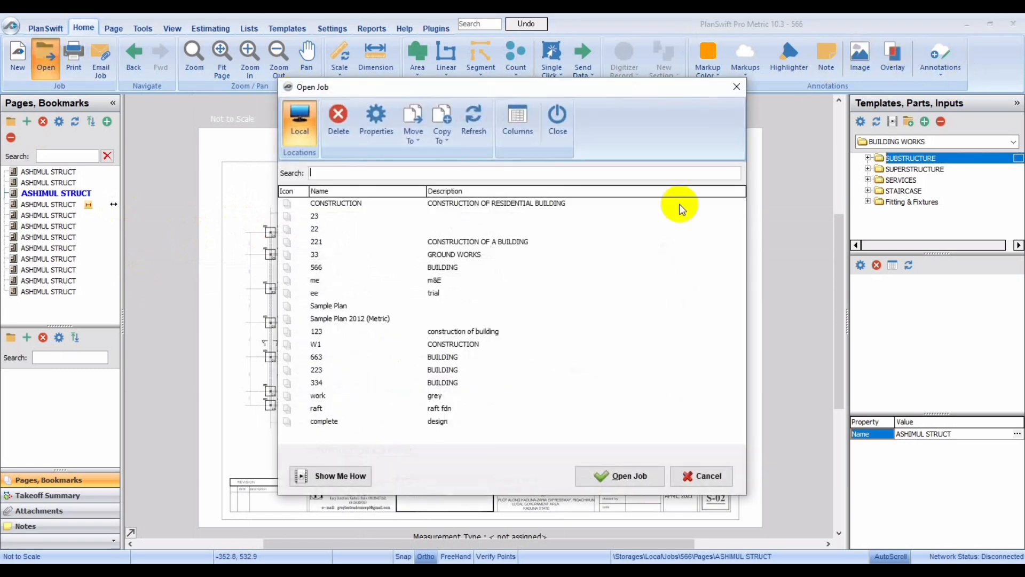
pyautogui.click(738, 86)
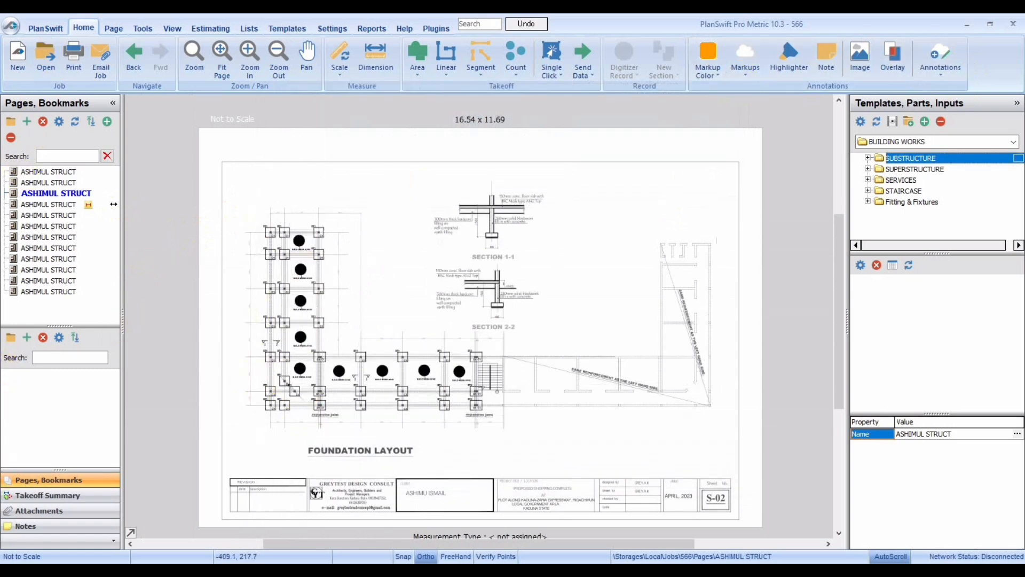
pyautogui.click(54, 247)
# Try to email the plans, including only the fourth page, going as far as the sender and recipient information
pyautogui.click(104, 58)
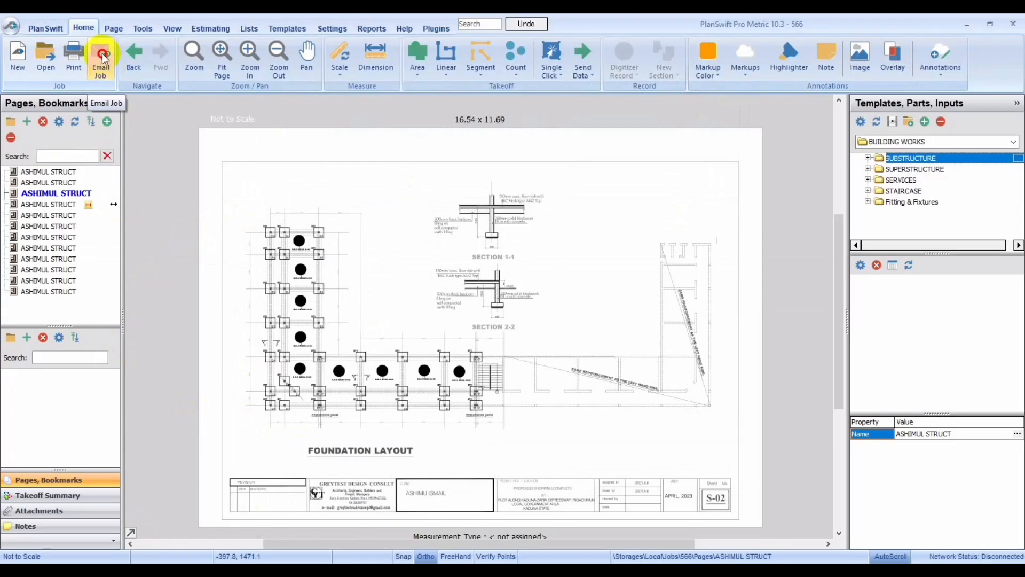
pyautogui.click(103, 58)
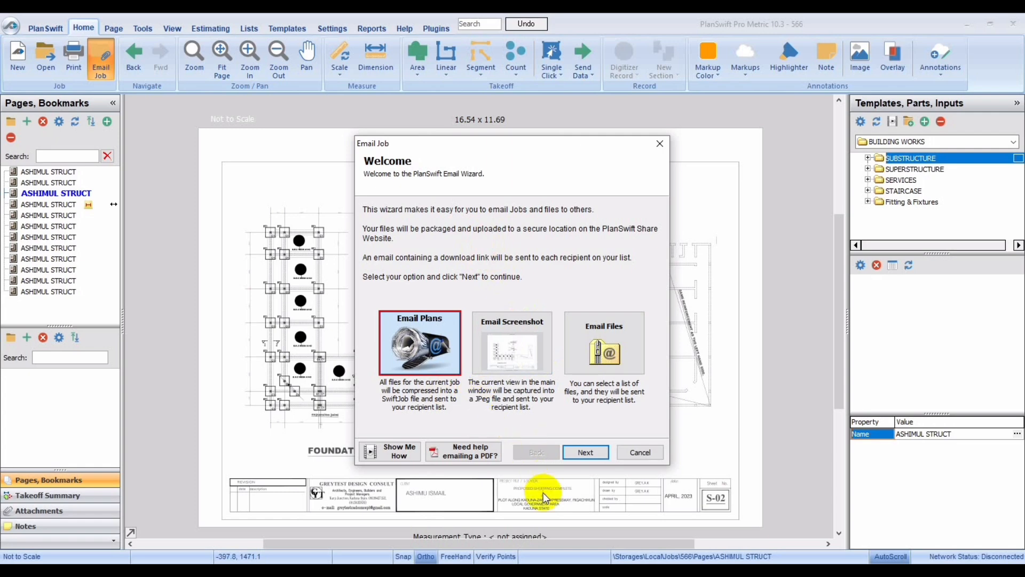
pyautogui.click(595, 455)
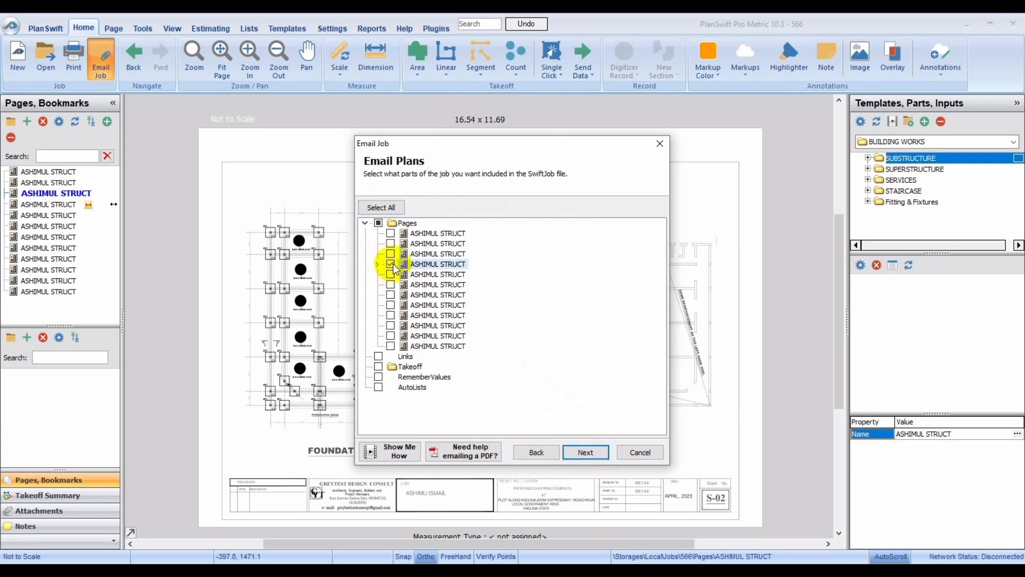
pyautogui.click(585, 454)
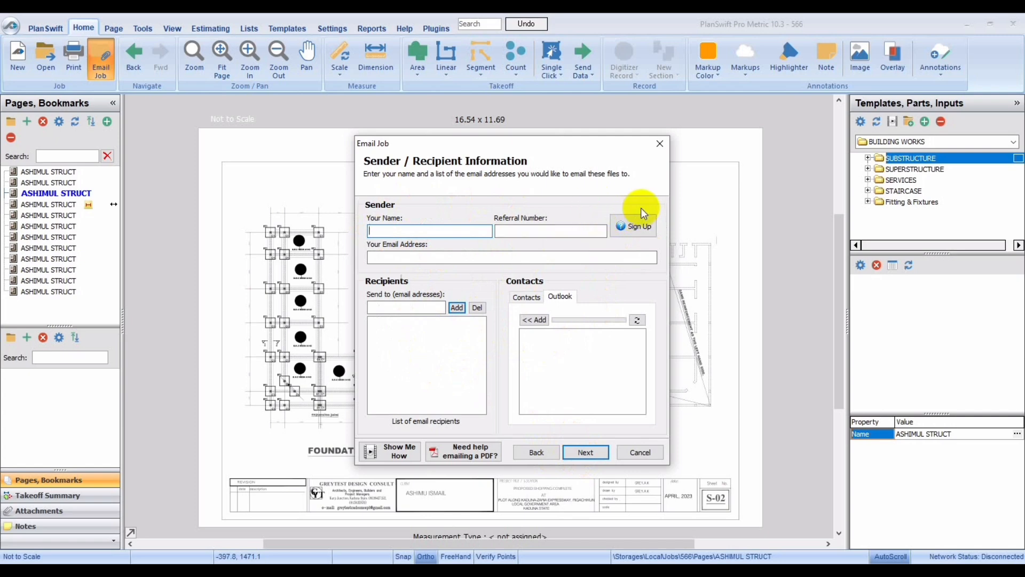
pyautogui.click(661, 147)
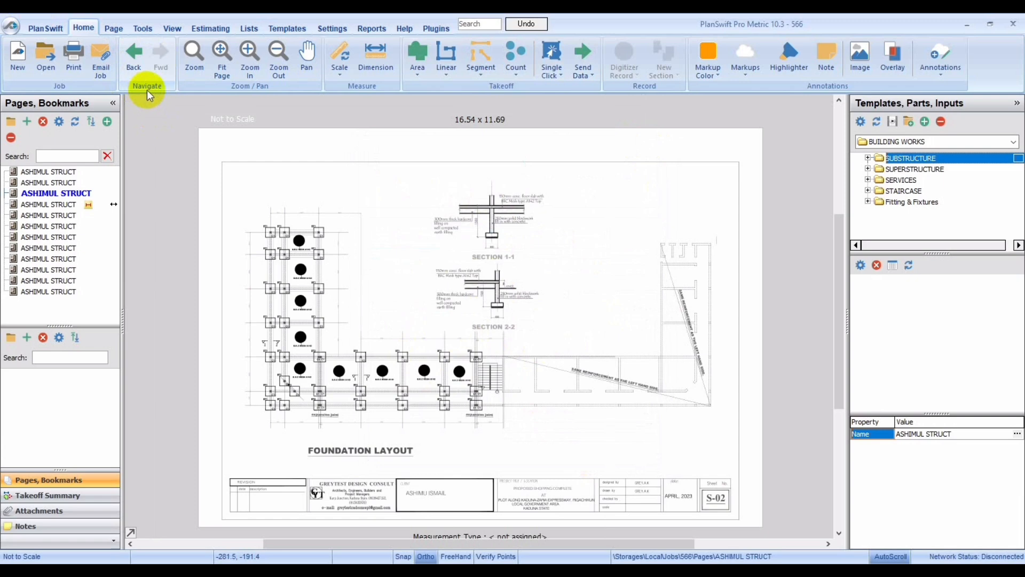
# View the previously visited page S-03 and return to the foundation layout on S-02
pyautogui.click(140, 54)
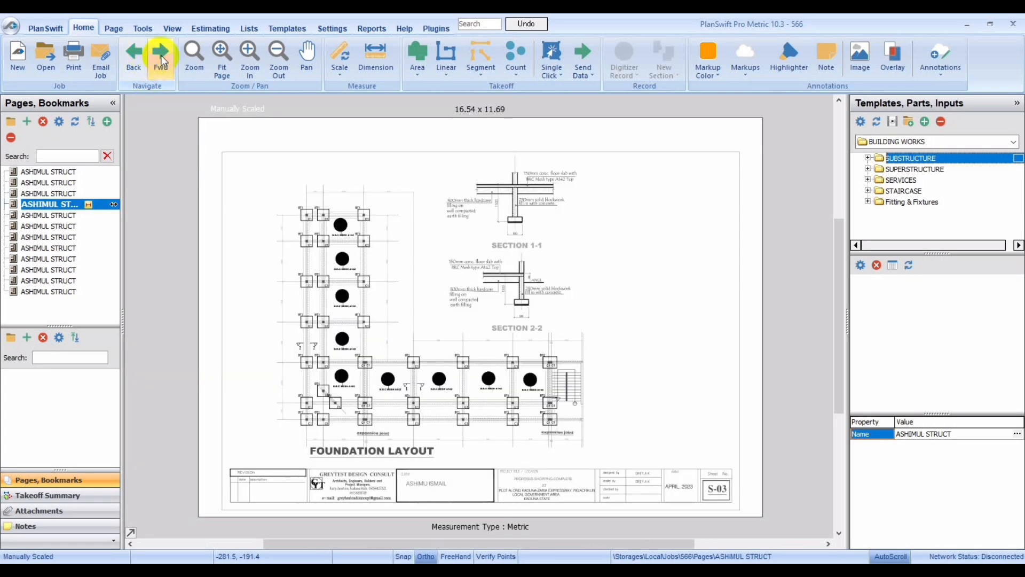
pyautogui.click(162, 56)
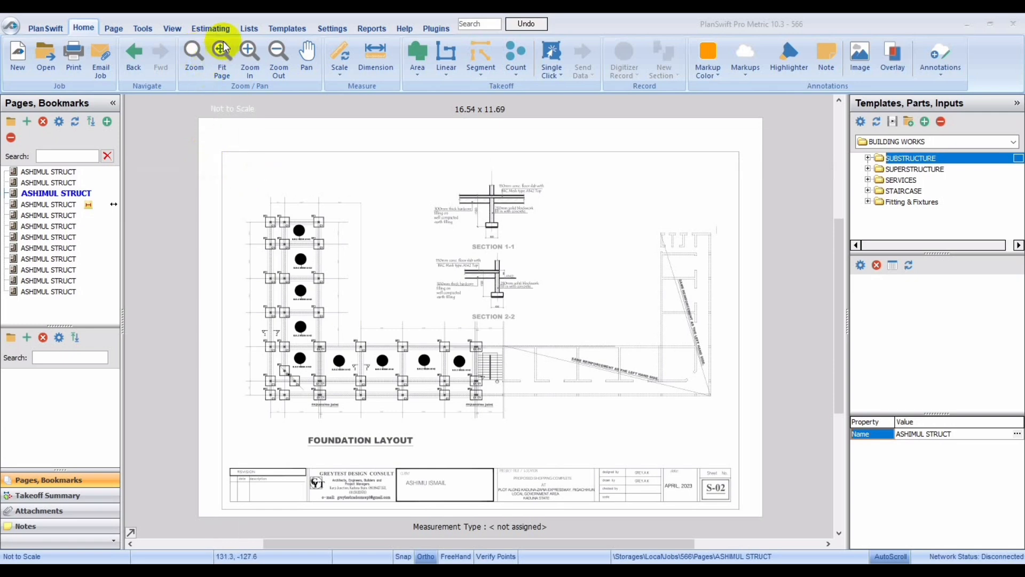
# Inspect the foundation layout as a whole and up close around its uppermost BT1 column bases
pyautogui.click(188, 61)
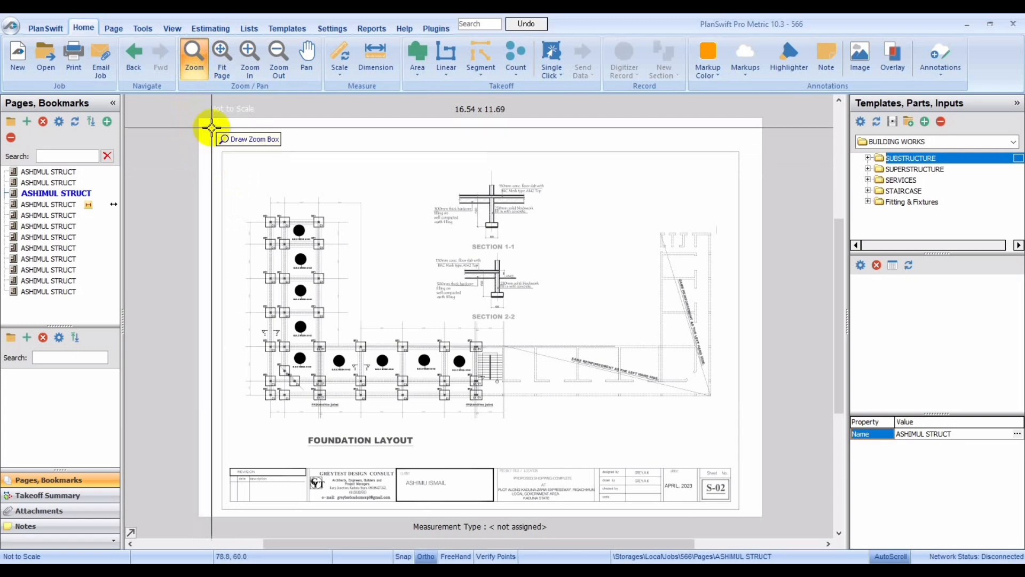
pyautogui.moveTo(212, 127)
pyautogui.mouseDown()
pyautogui.moveTo(409, 331)
pyautogui.moveTo(620, 464)
pyautogui.moveTo(742, 498)
pyautogui.mouseUp()
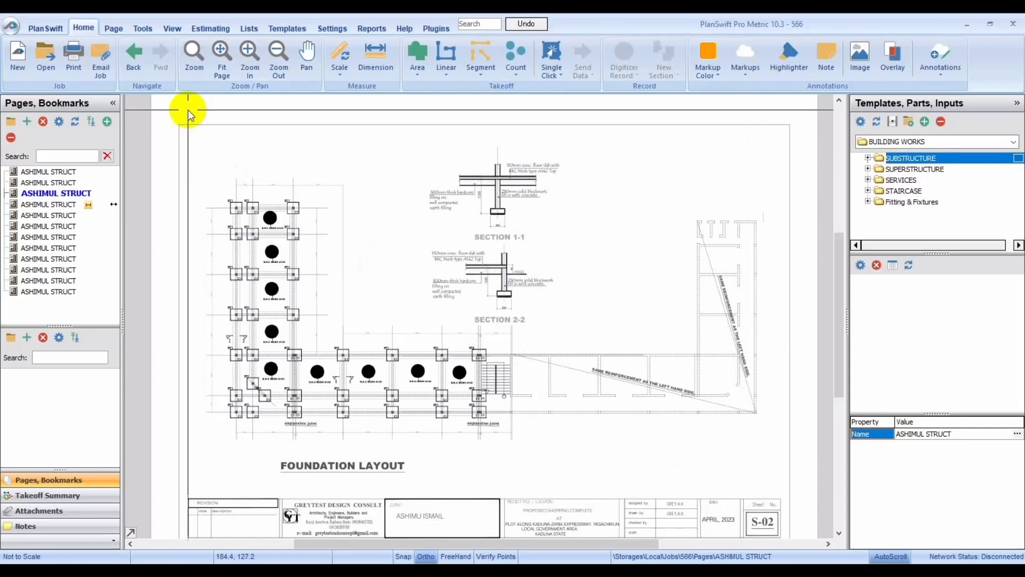
pyautogui.click(194, 53)
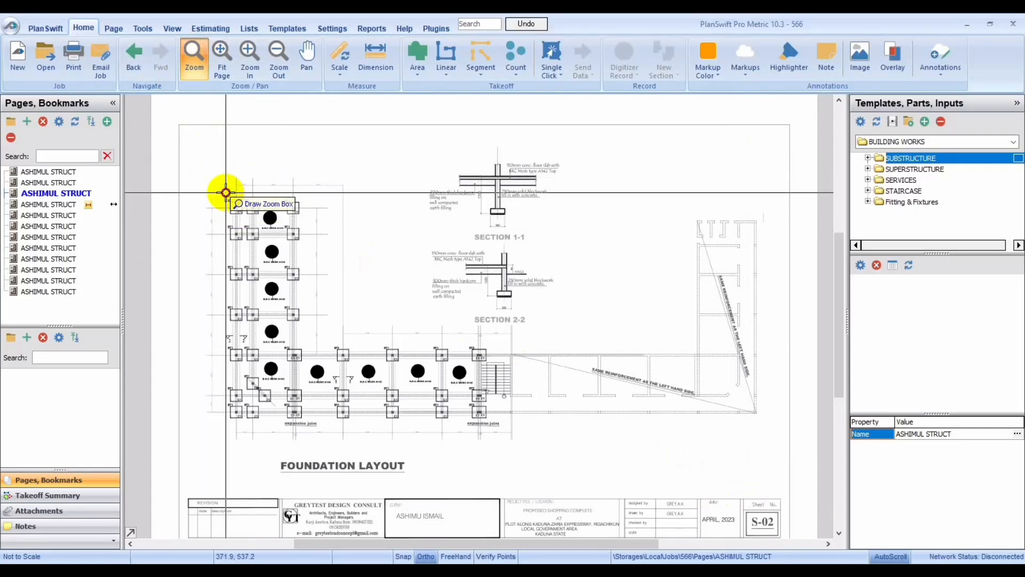
pyautogui.moveTo(225, 192); pyautogui.dragTo(300, 265)
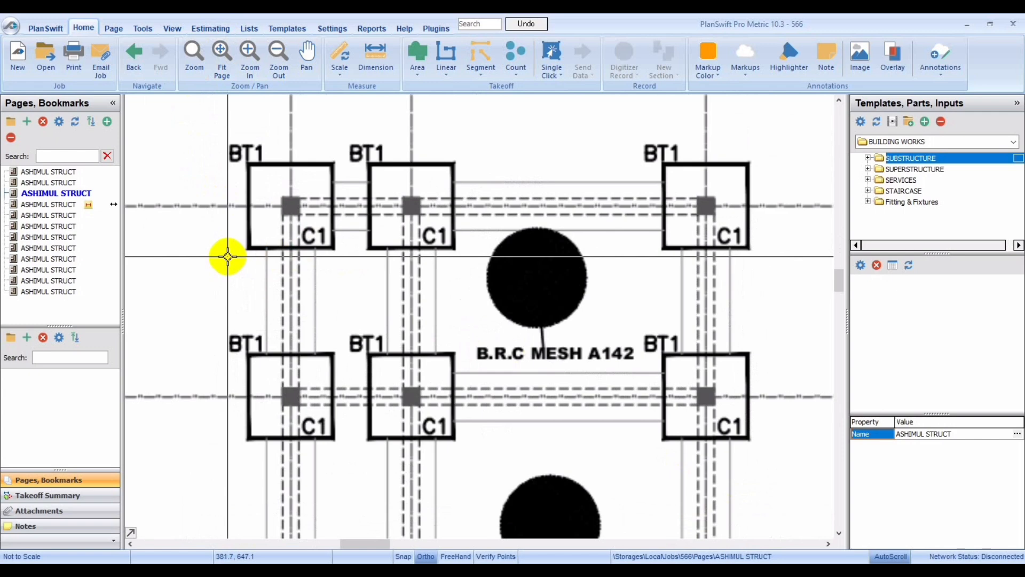
pyautogui.click(222, 63)
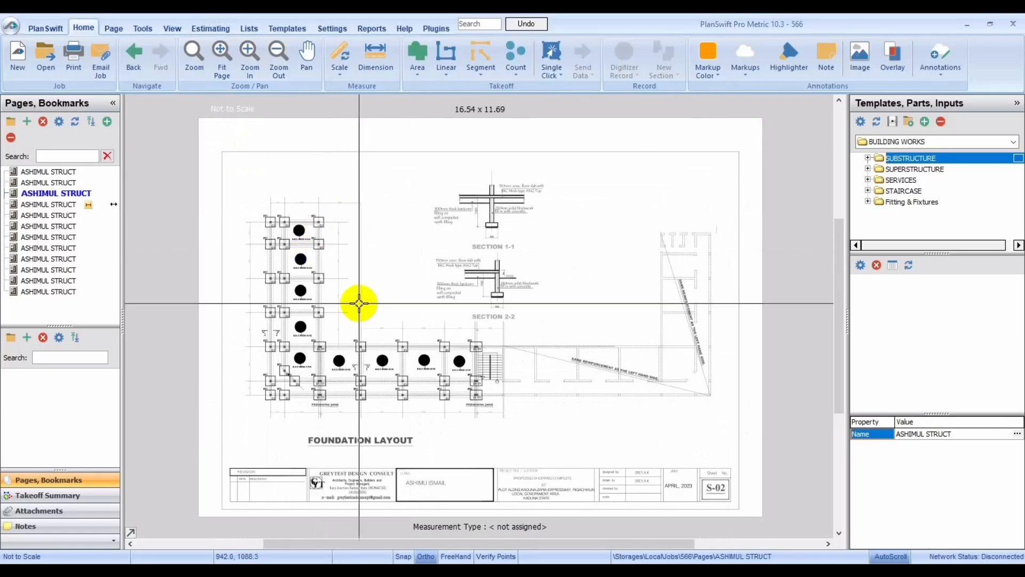
pyautogui.click(253, 61)
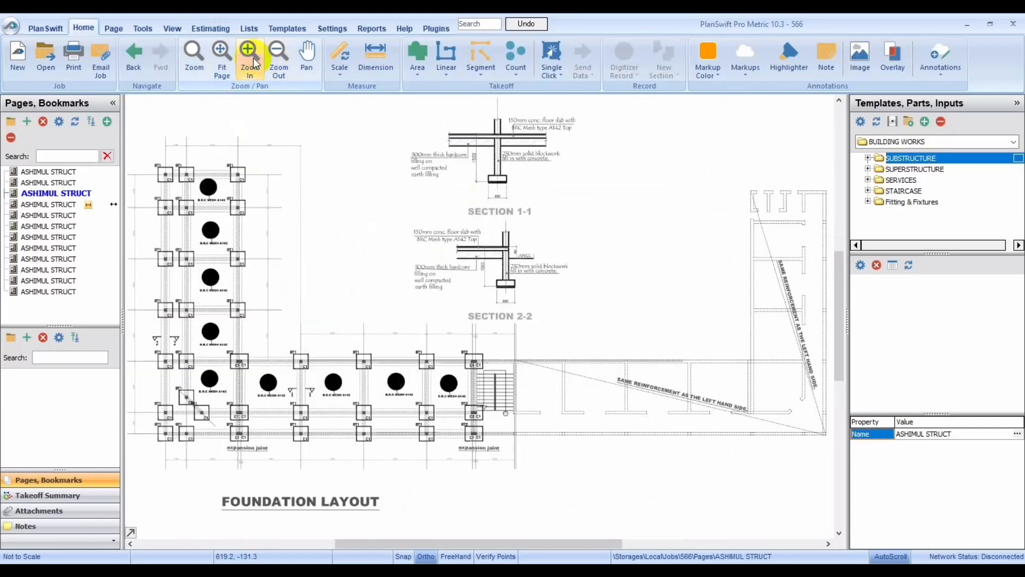
pyautogui.click(274, 52)
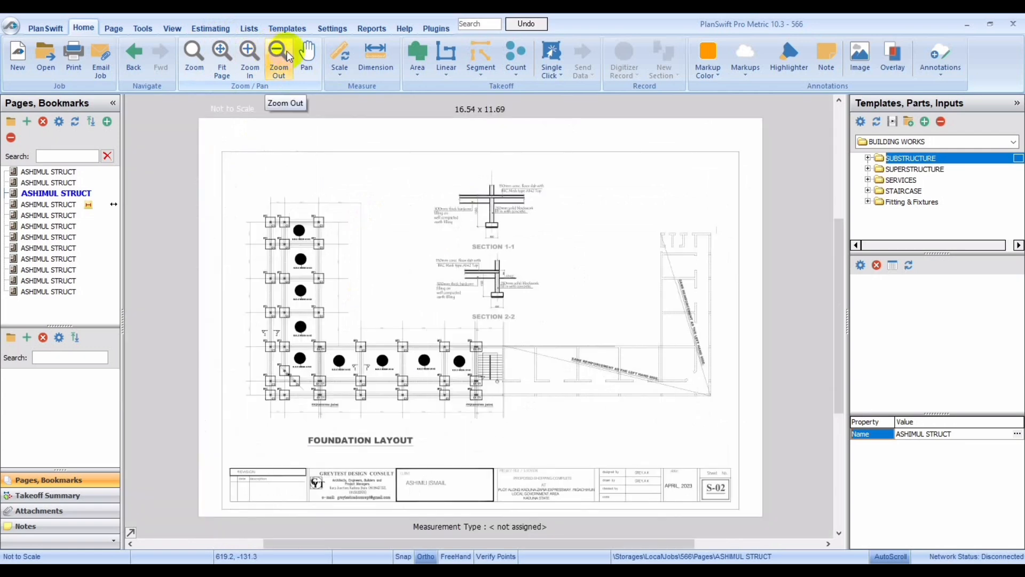
pyautogui.click(309, 62)
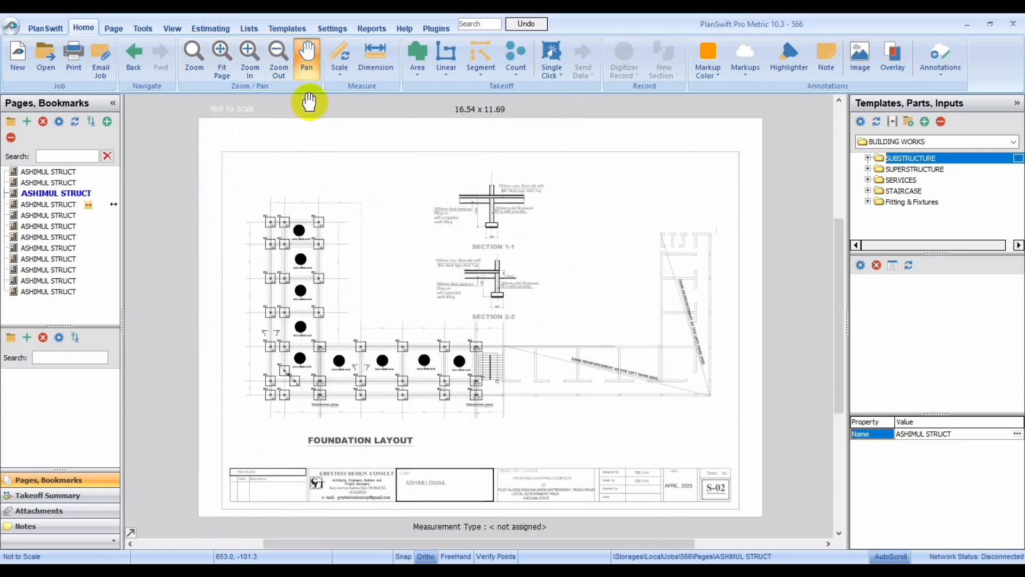
pyautogui.moveTo(304, 171)
pyautogui.mouseDown()
pyautogui.moveTo(433, 165)
pyautogui.moveTo(364, 187)
pyautogui.moveTo(310, 314)
pyautogui.moveTo(352, 219)
pyautogui.moveTo(295, 202)
pyautogui.moveTo(283, 184)
pyautogui.mouseUp()
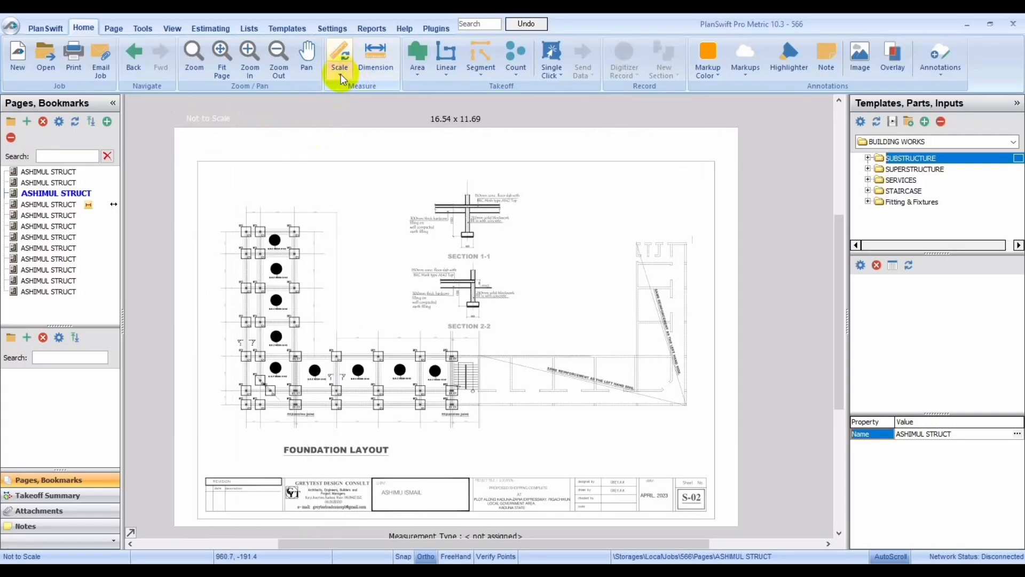
pyautogui.click(340, 56)
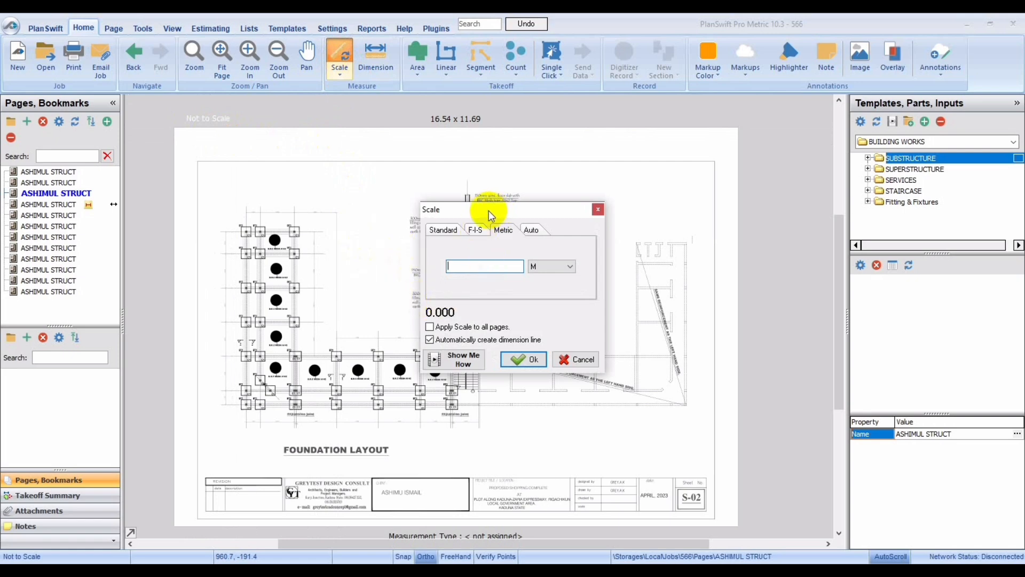
pyautogui.moveTo(488, 210)
pyautogui.mouseDown()
pyautogui.moveTo(548, 202)
pyautogui.moveTo(589, 180)
pyautogui.mouseUp()
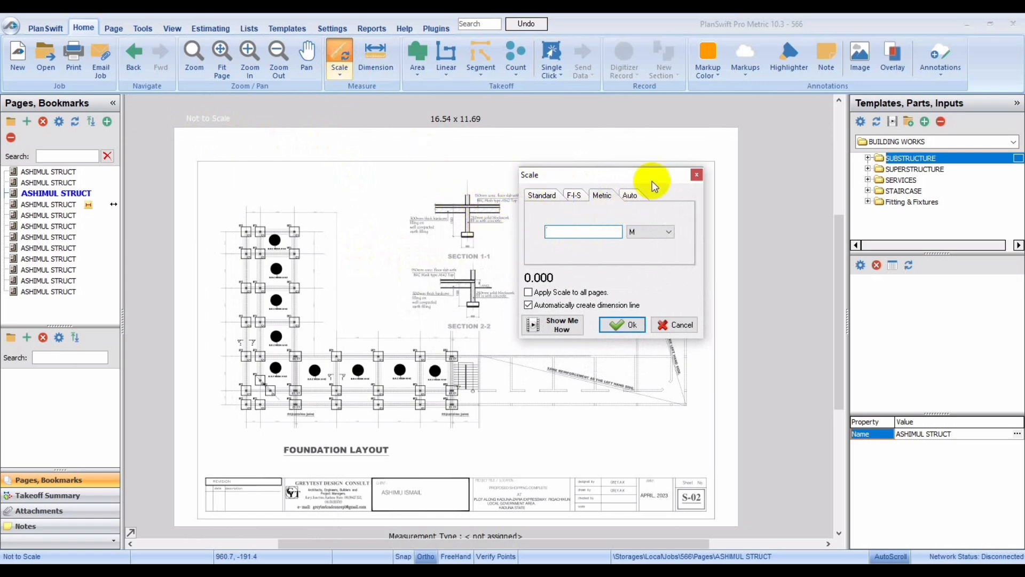
pyautogui.click(690, 178)
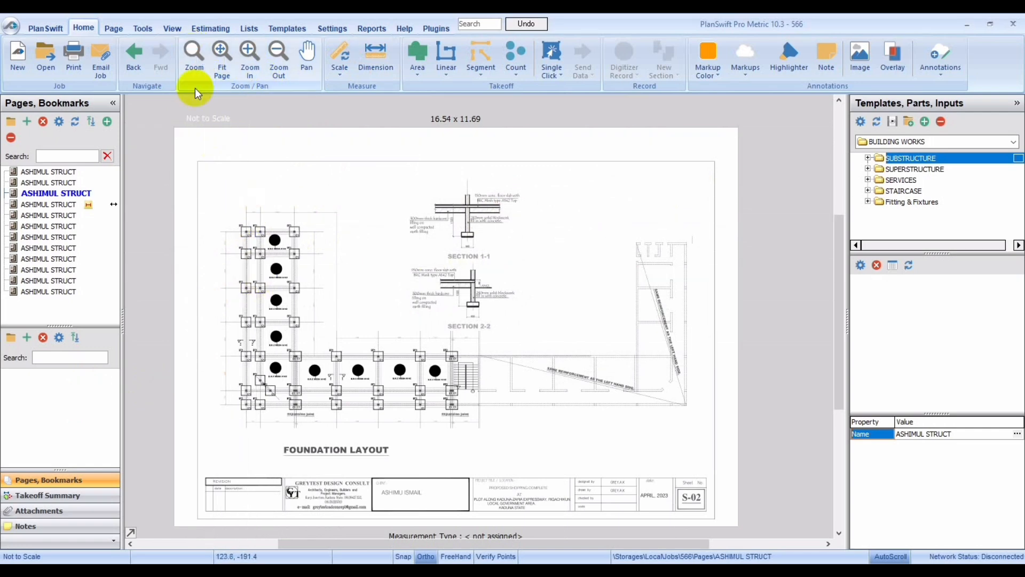
# Scale the foundation layout page to 4.23 M between the second and third vertical grid lines of the uppermost column bases
pyautogui.click(195, 57)
pyautogui.moveTo(233, 202)
pyautogui.mouseDown()
pyautogui.moveTo(280, 218)
pyautogui.moveTo(330, 270)
pyautogui.moveTo(344, 293)
pyautogui.moveTo(338, 317)
pyautogui.mouseUp()
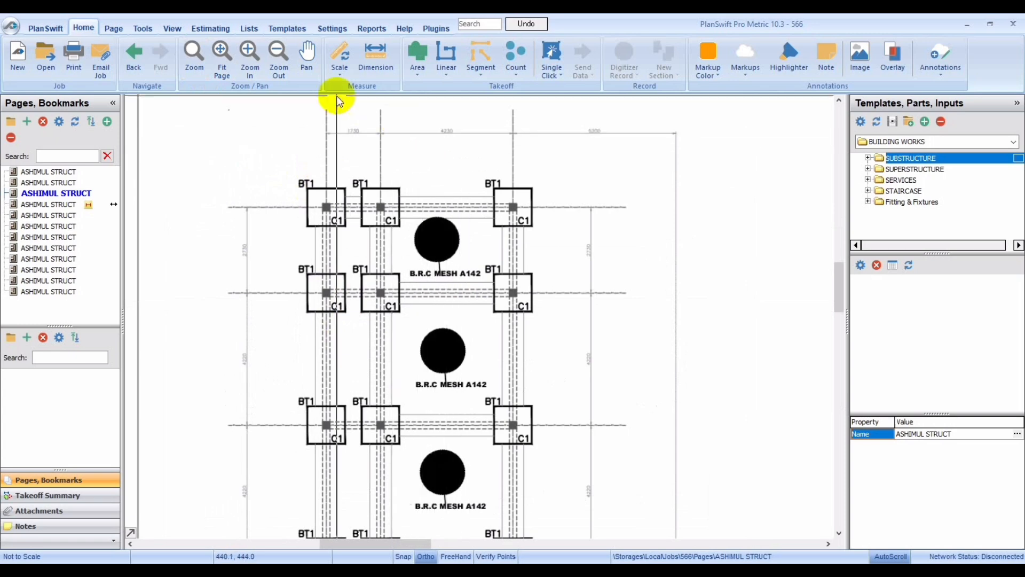
pyautogui.click(337, 51)
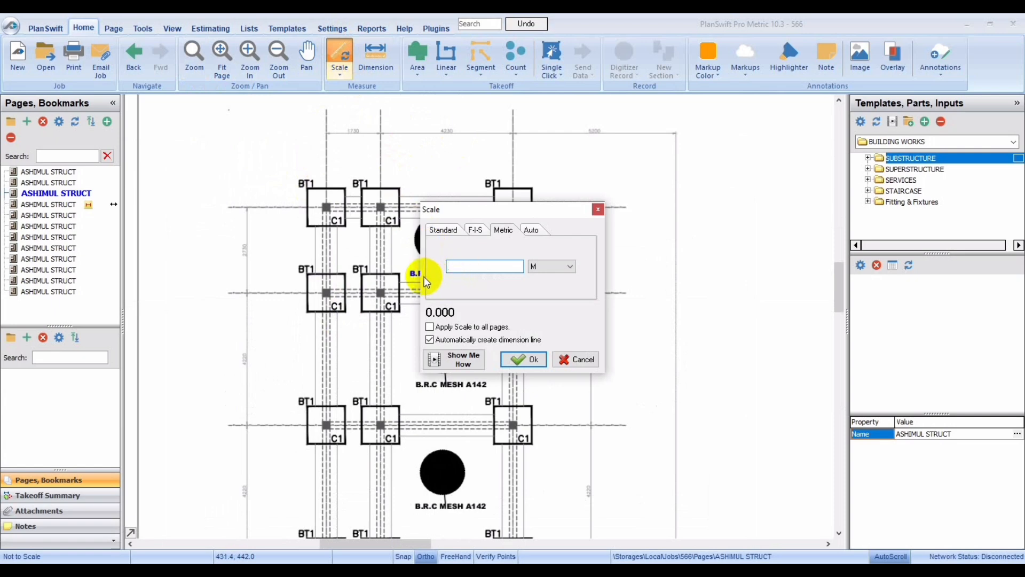
pyautogui.write('4.23')
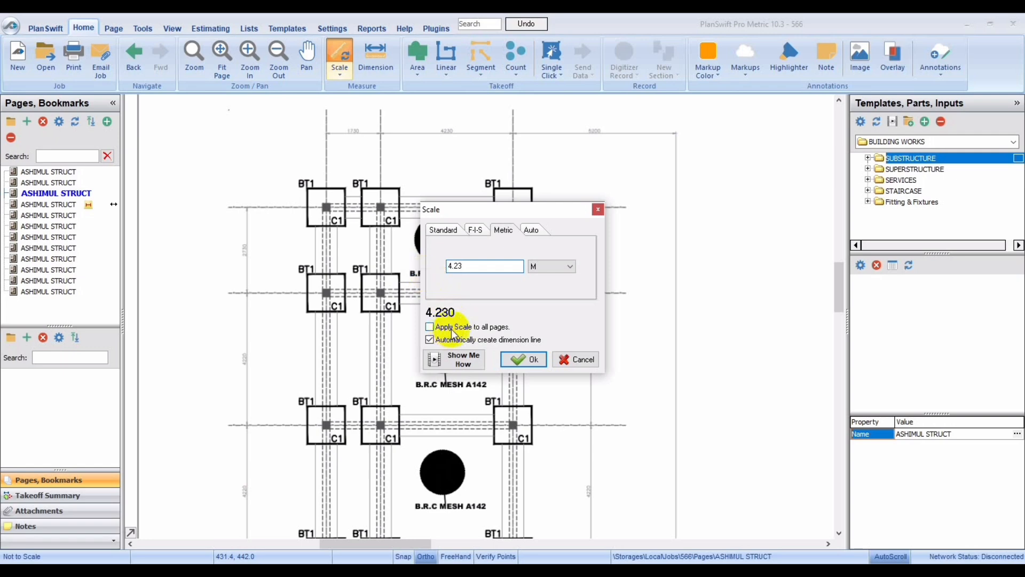
pyautogui.click(504, 360)
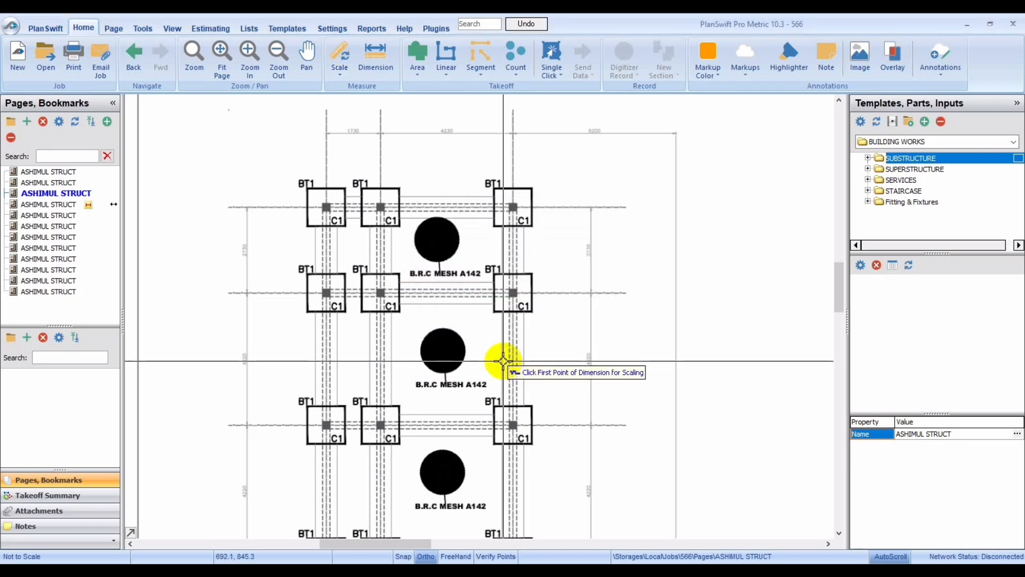
pyautogui.click(380, 132)
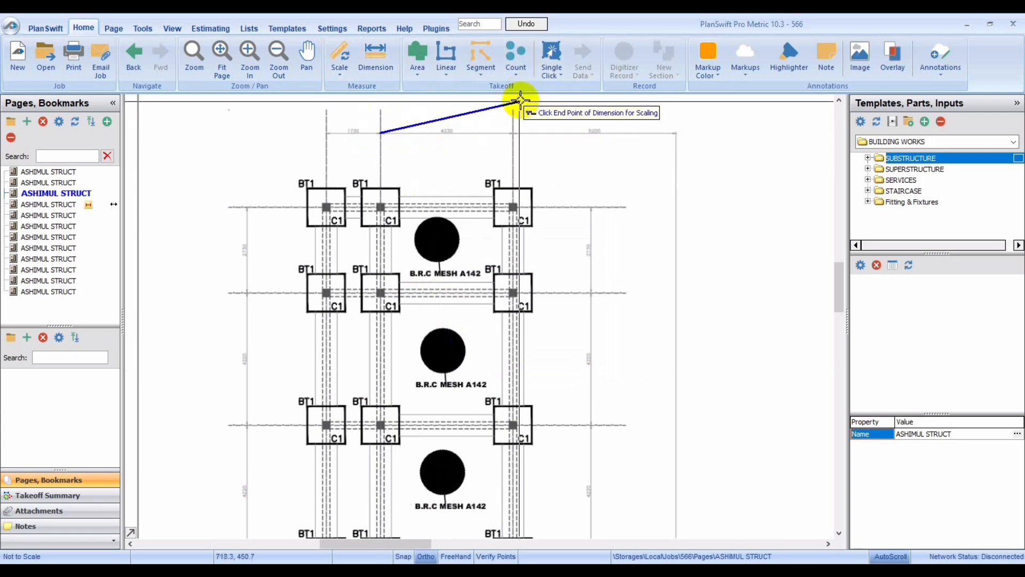
pyautogui.click(513, 133)
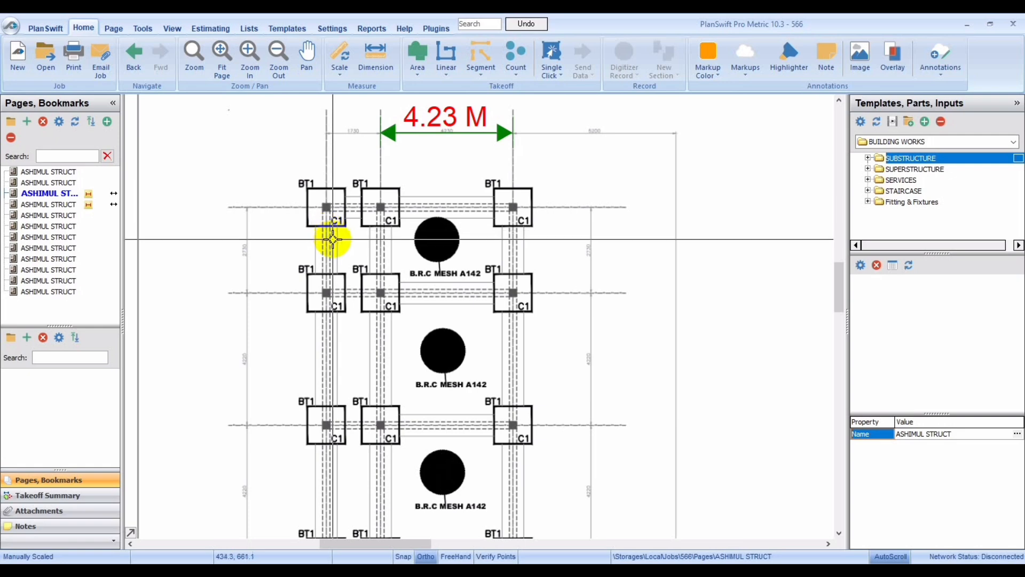
# Add dimensions for the two uppermost bays between the horizontal grid lines, beside the outermost BT1 column bases
pyautogui.click(379, 62)
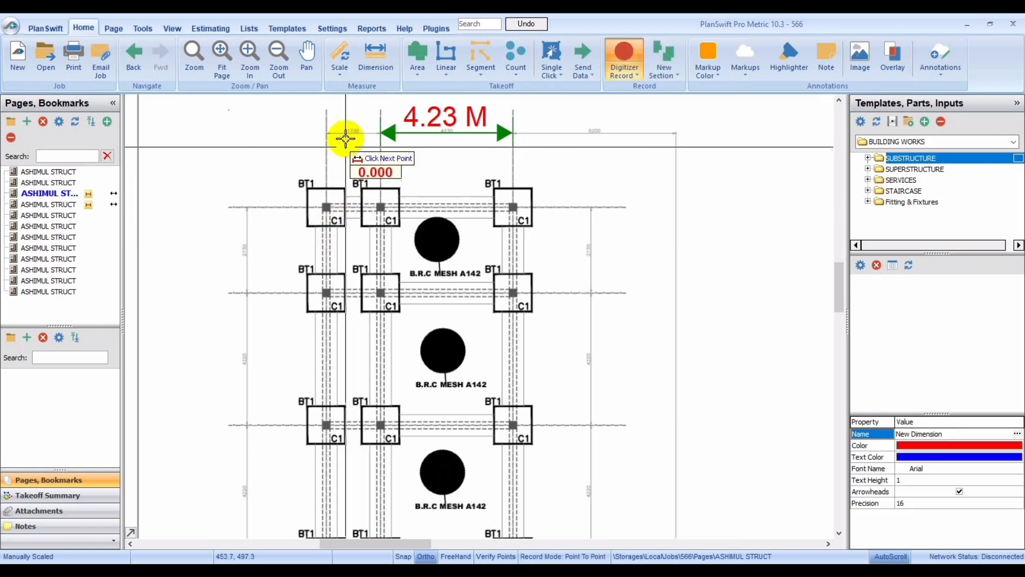
pyautogui.click(291, 207)
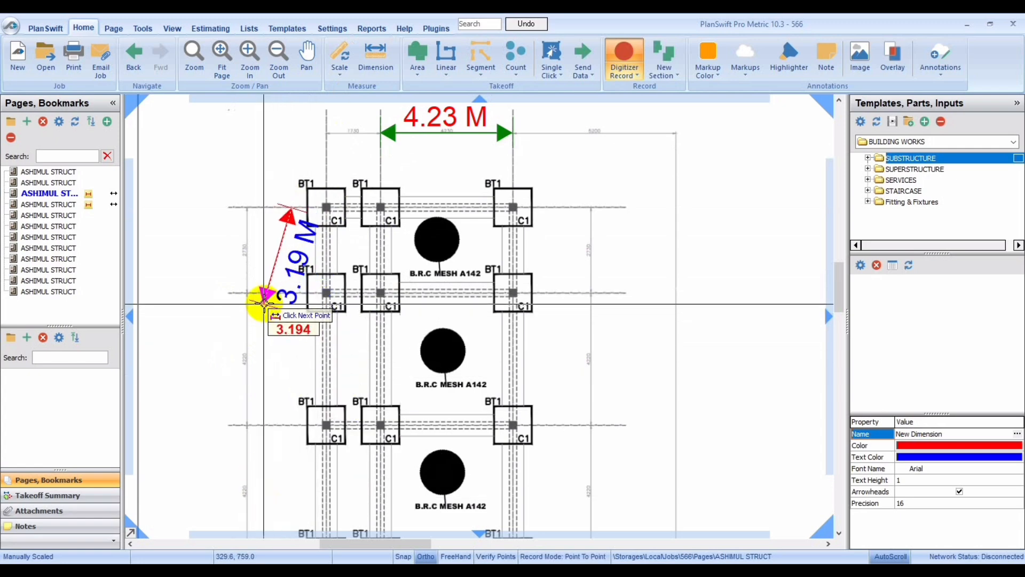
pyautogui.click(291, 292)
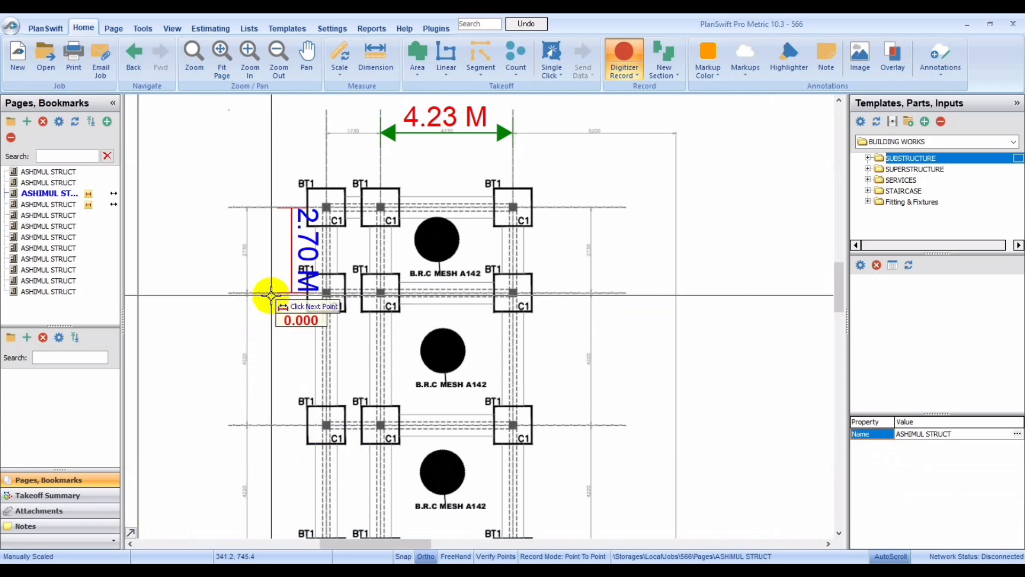
pyautogui.click(274, 294)
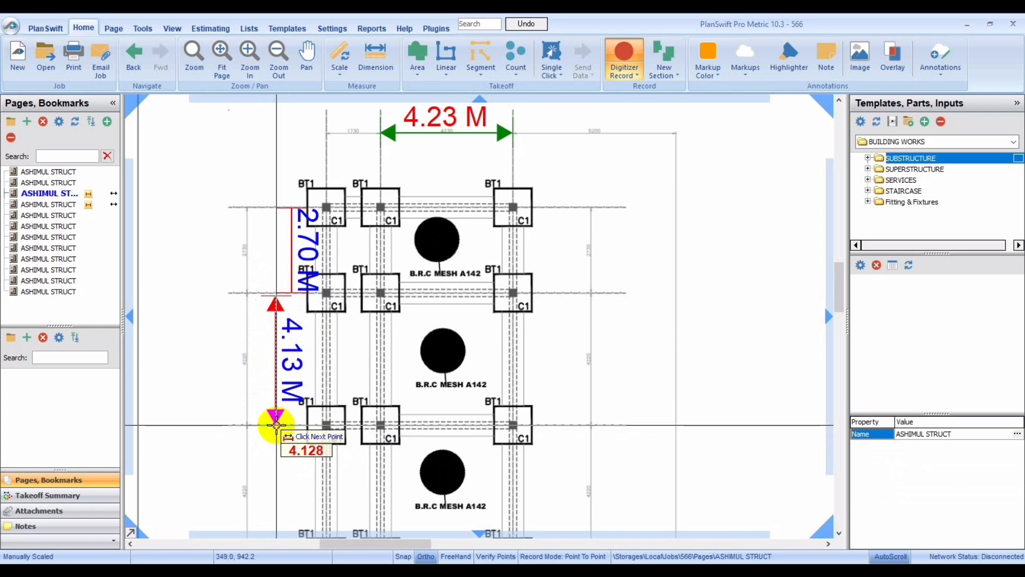
pyautogui.click(276, 424)
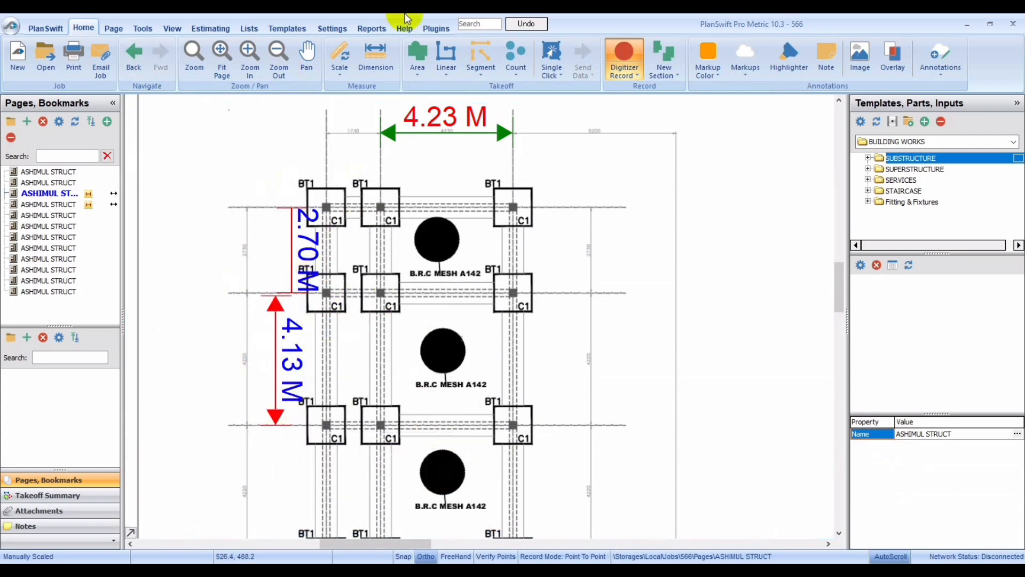
pyautogui.click(373, 77)
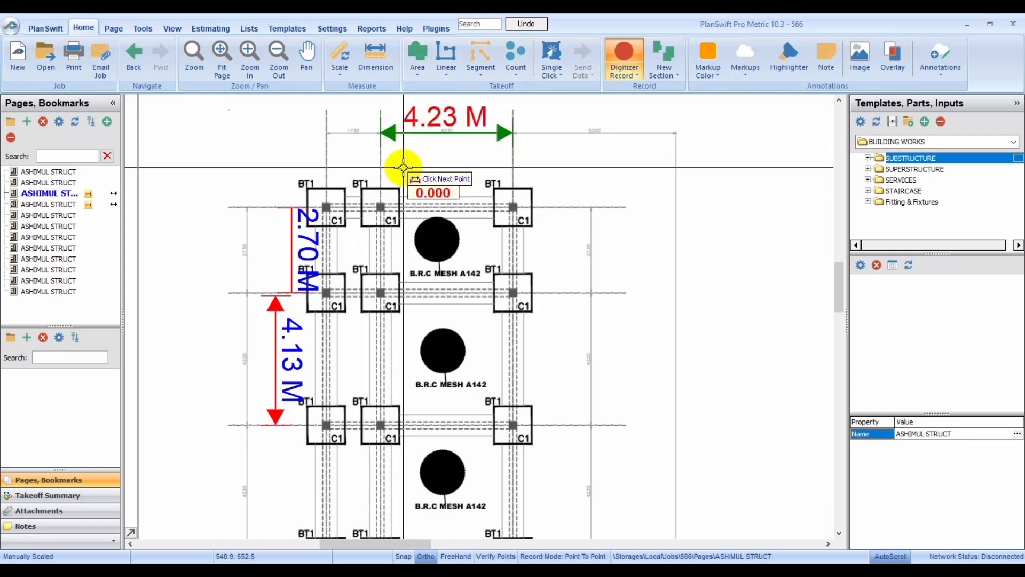
# Take off the slab panel between the second and third column rows with SingleClick Area, keeping the default properties, and hide the resulting area
pyautogui.click(411, 73)
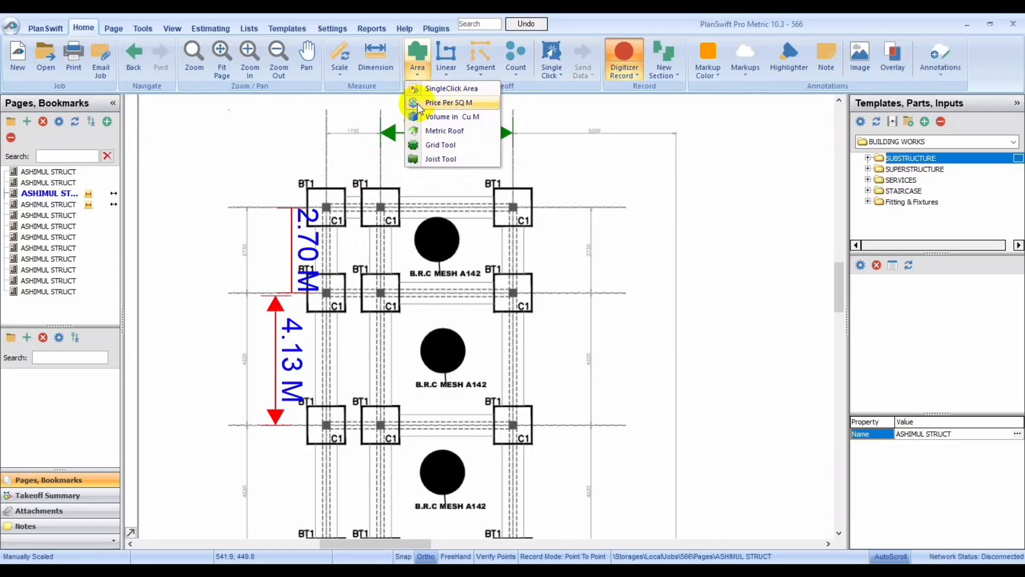
pyautogui.click(455, 160)
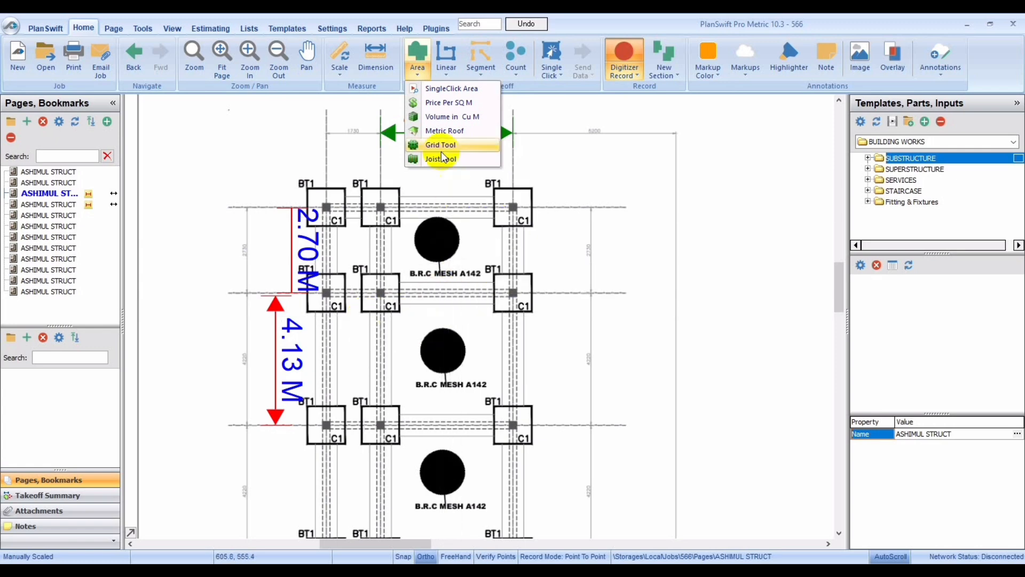
pyautogui.click(447, 89)
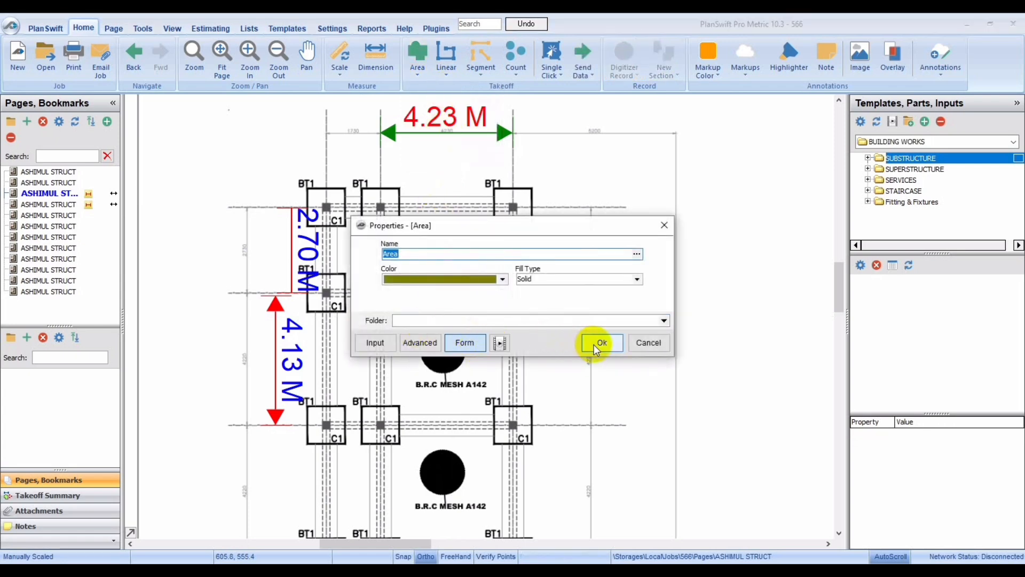
pyautogui.click(594, 344)
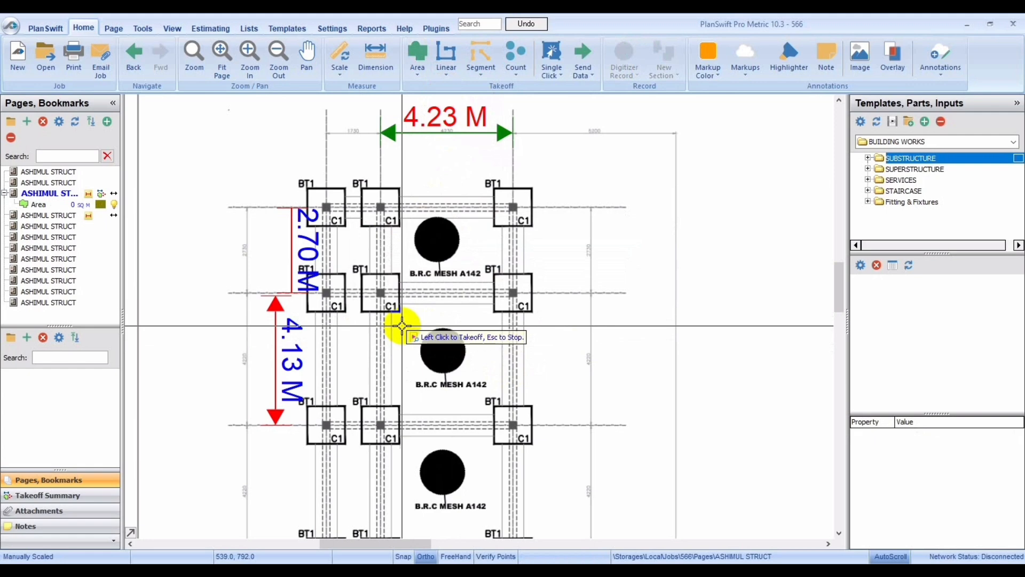
pyautogui.click(413, 325)
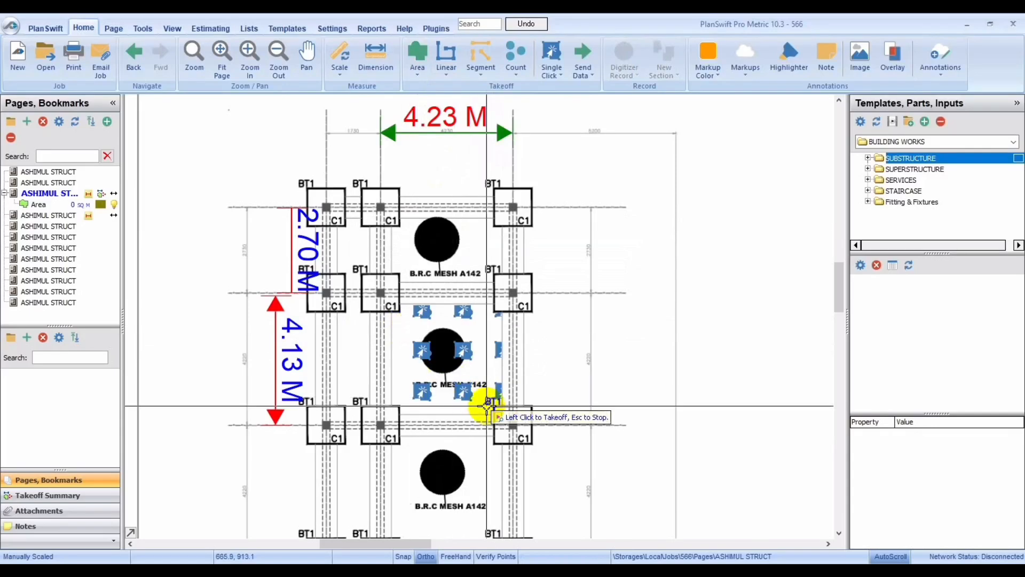
pyautogui.click(446, 405)
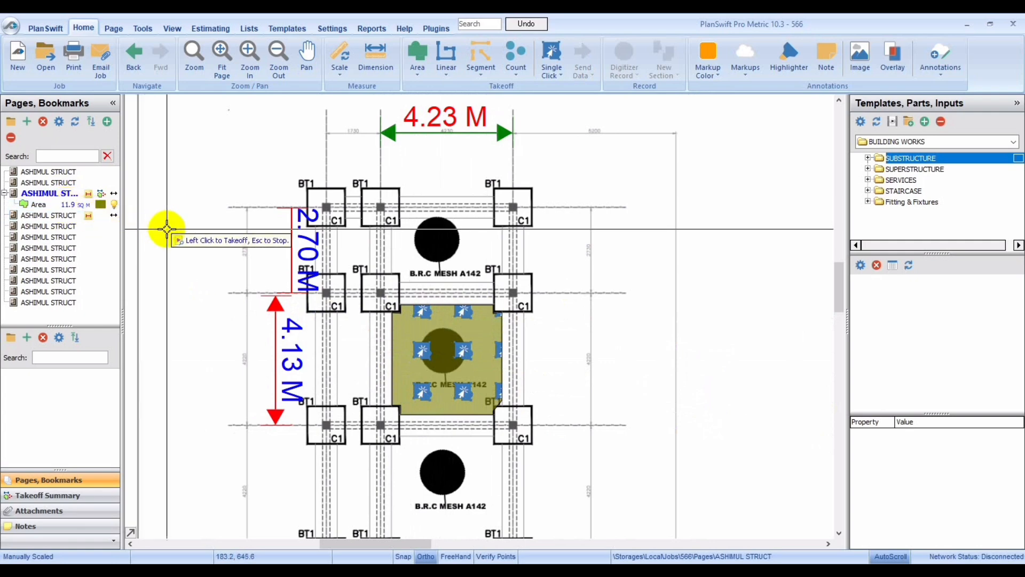
pyautogui.click(113, 204)
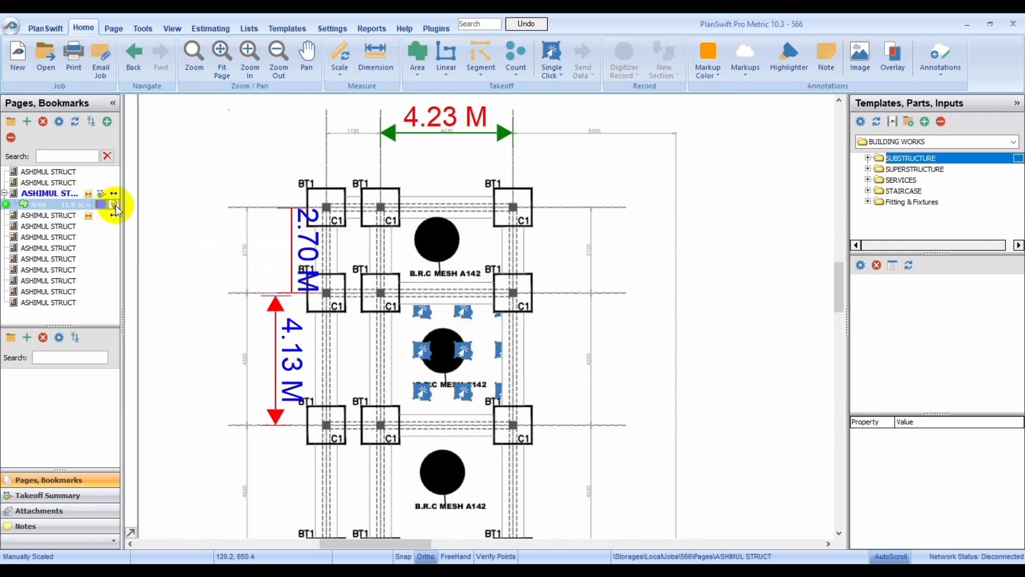
# Create a Price Per SQ M takeoff measuring tiles, with a price of 50 and a markup of 5%
pyautogui.click(415, 78)
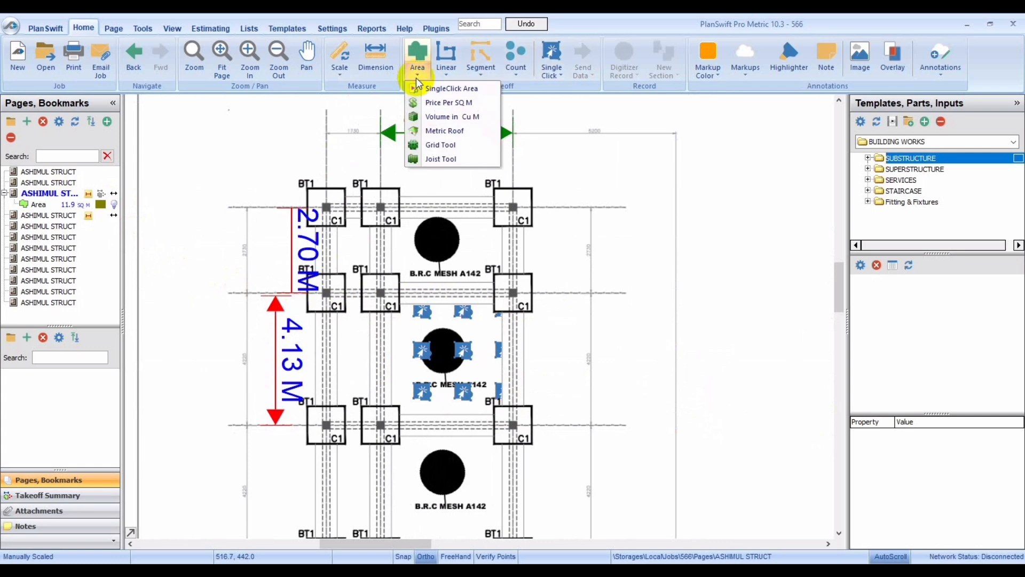
pyautogui.click(430, 103)
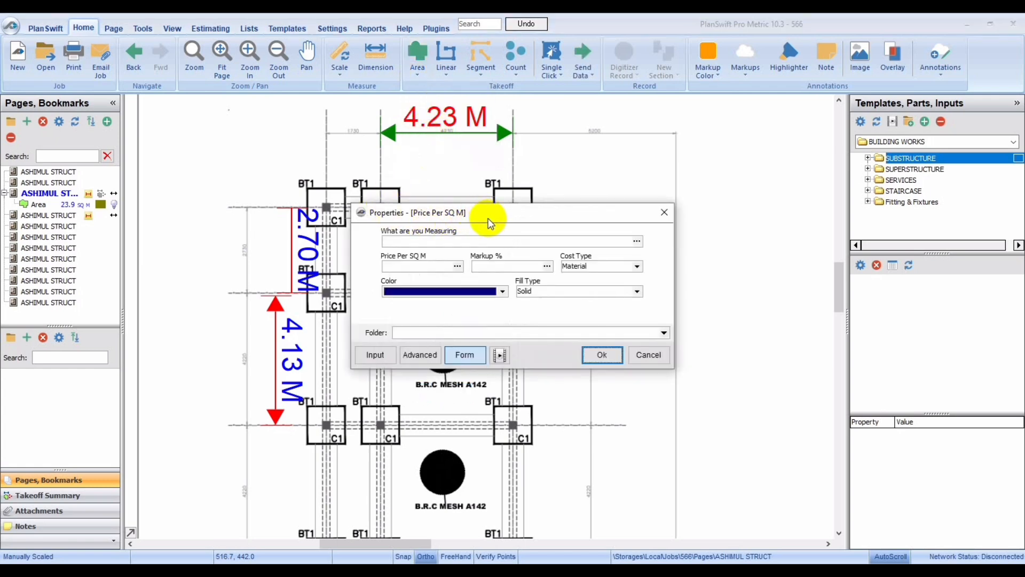
pyautogui.moveTo(487, 221); pyautogui.dragTo(618, 217)
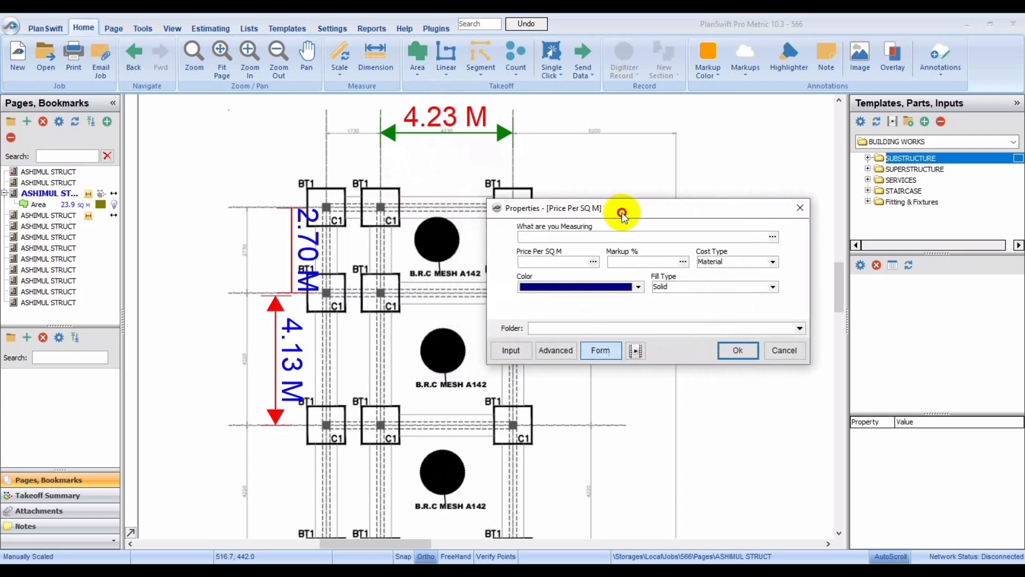
pyautogui.click(553, 263)
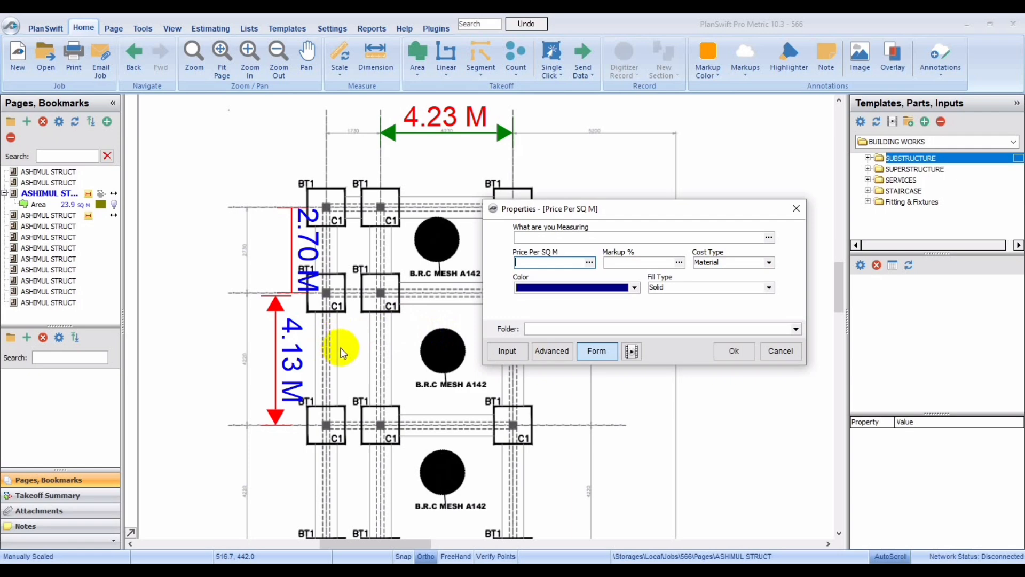
pyautogui.write('50')
pyautogui.click(620, 262)
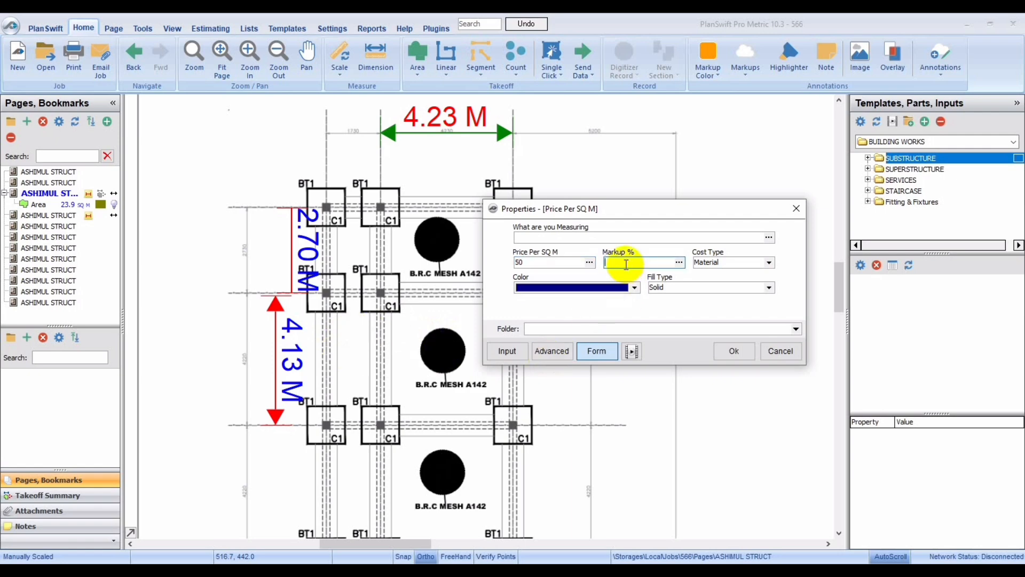
pyautogui.write('5')
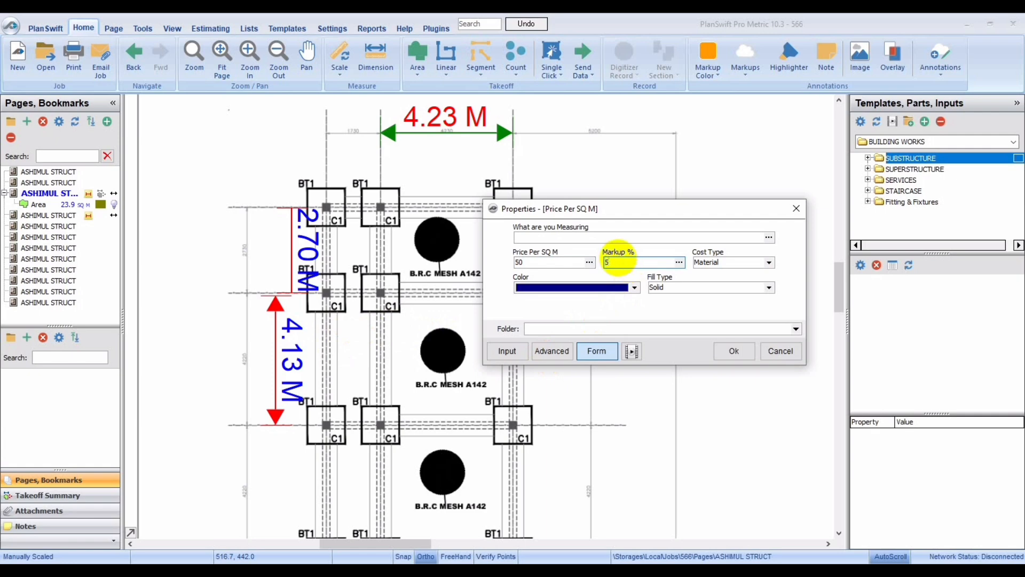
pyautogui.click(544, 238)
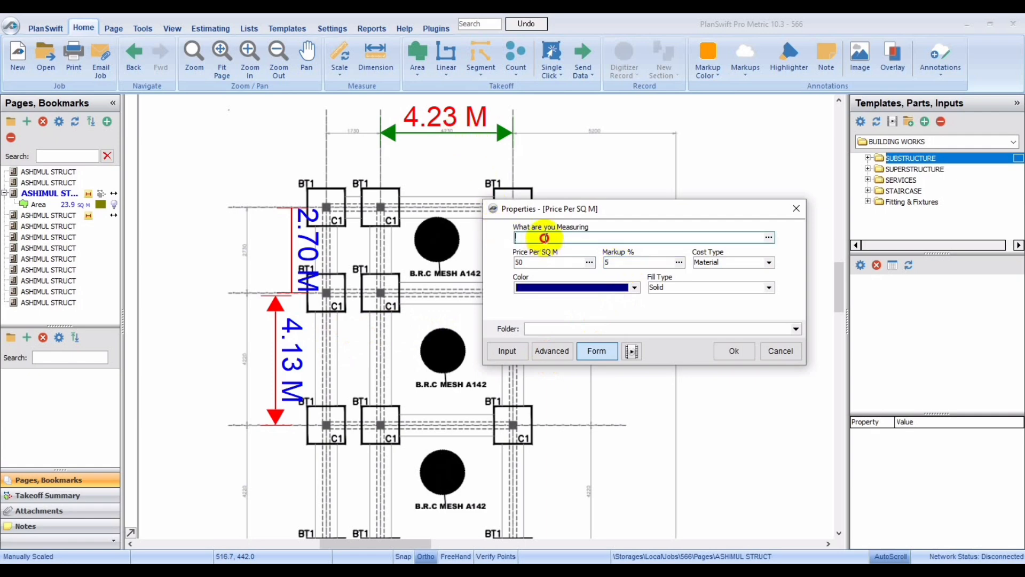
pyautogui.write('til')
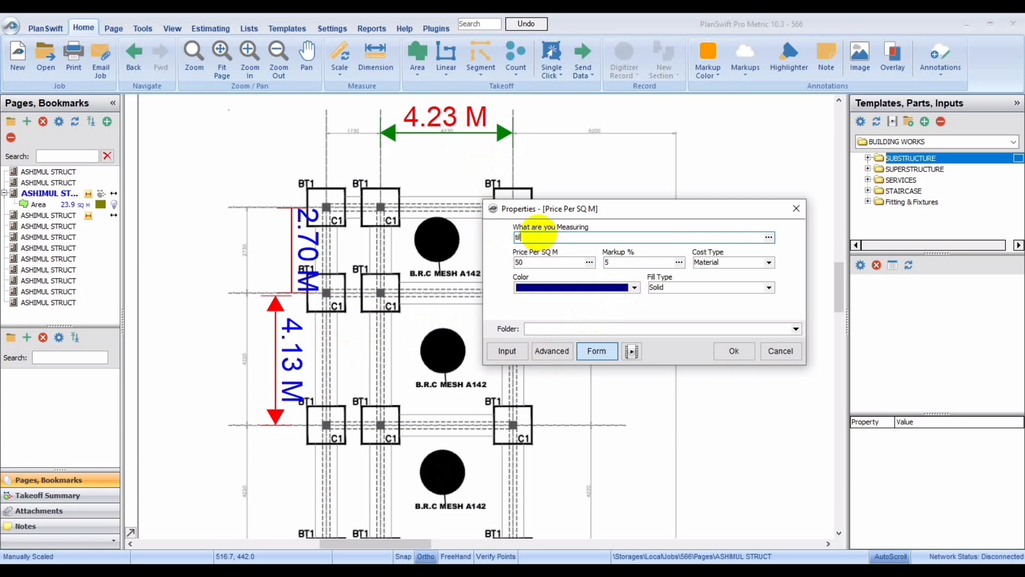
pyautogui.write('es')
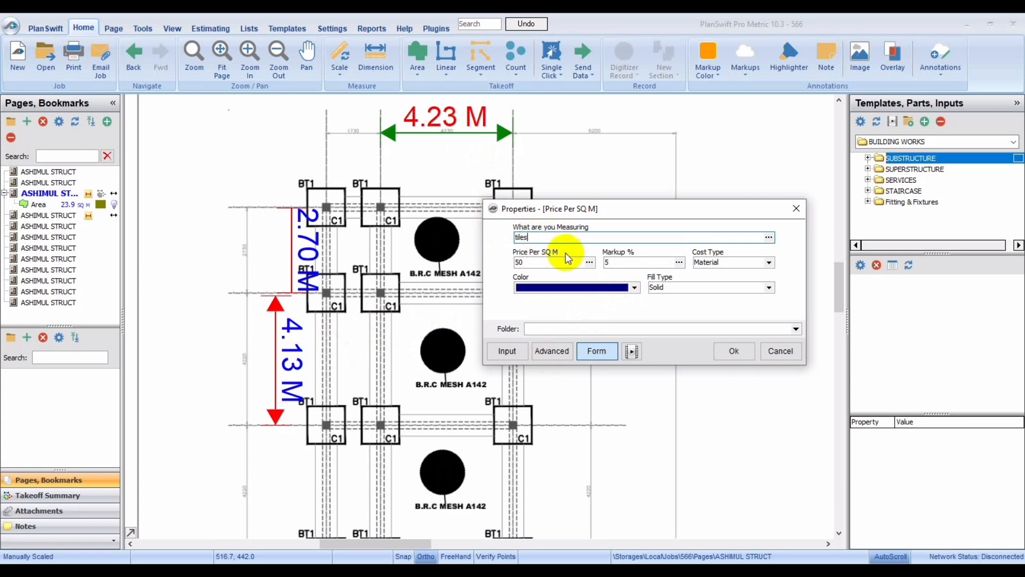
pyautogui.click(735, 351)
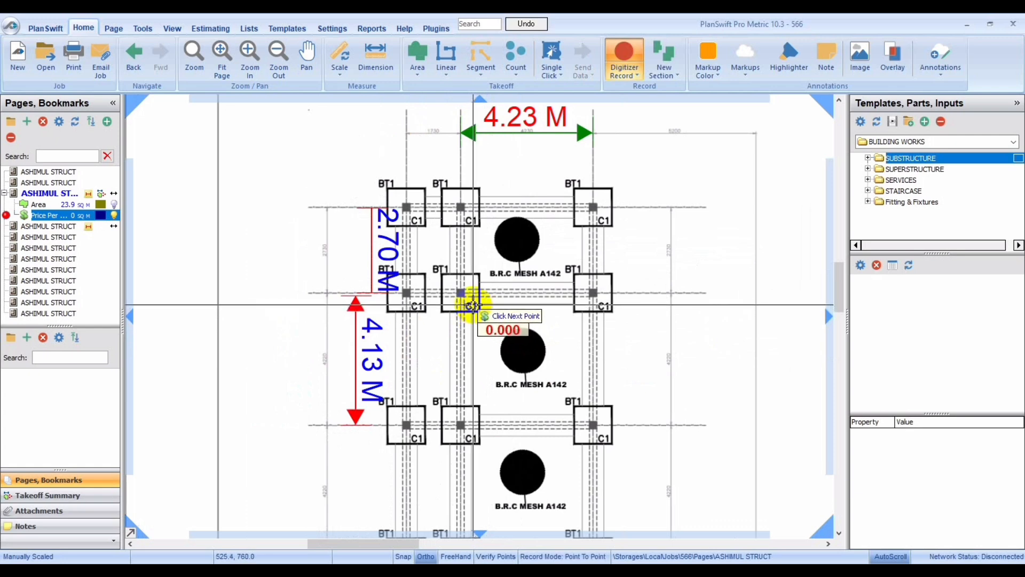
# Outline the slab panel between the second and third column rows corner by corner for the tiles takeoff and stop recording
pyautogui.click(473, 305)
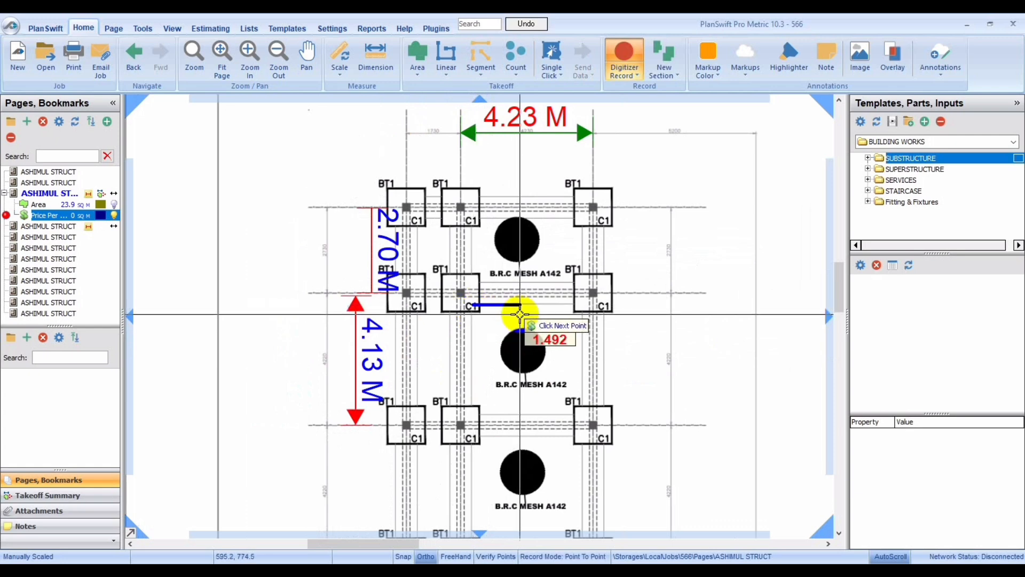
pyautogui.click(588, 311)
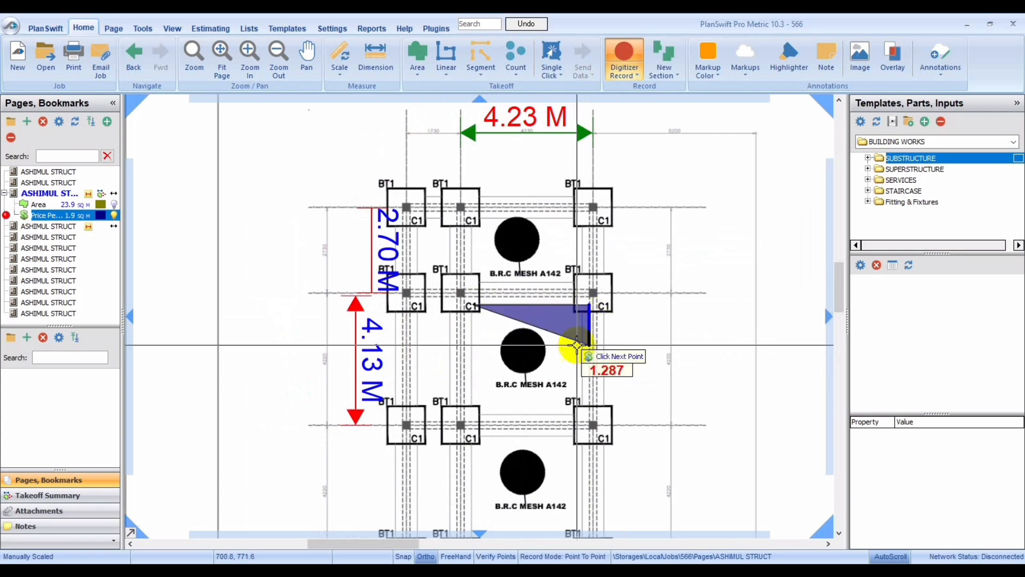
pyautogui.click(578, 418)
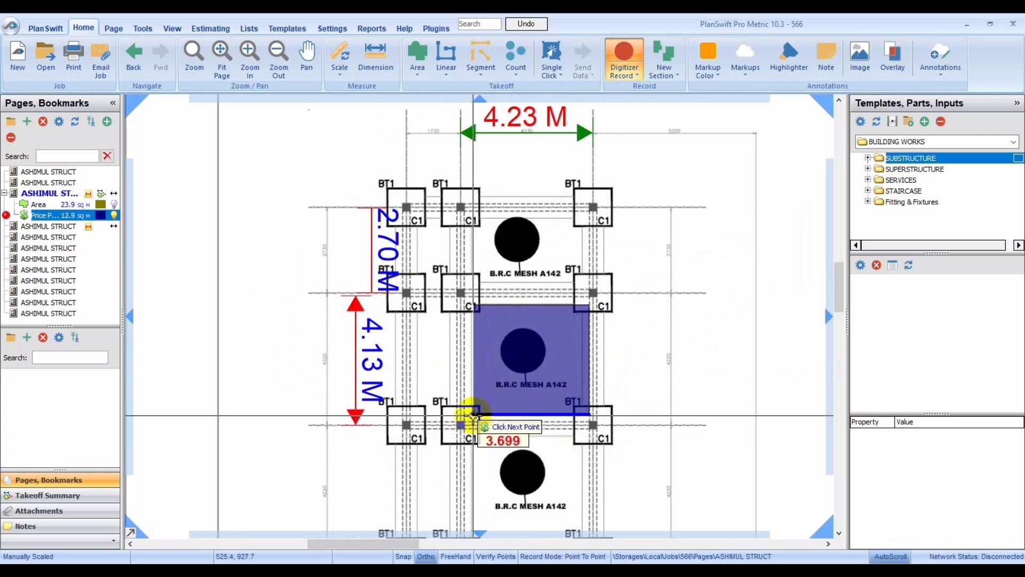
pyautogui.click(473, 416)
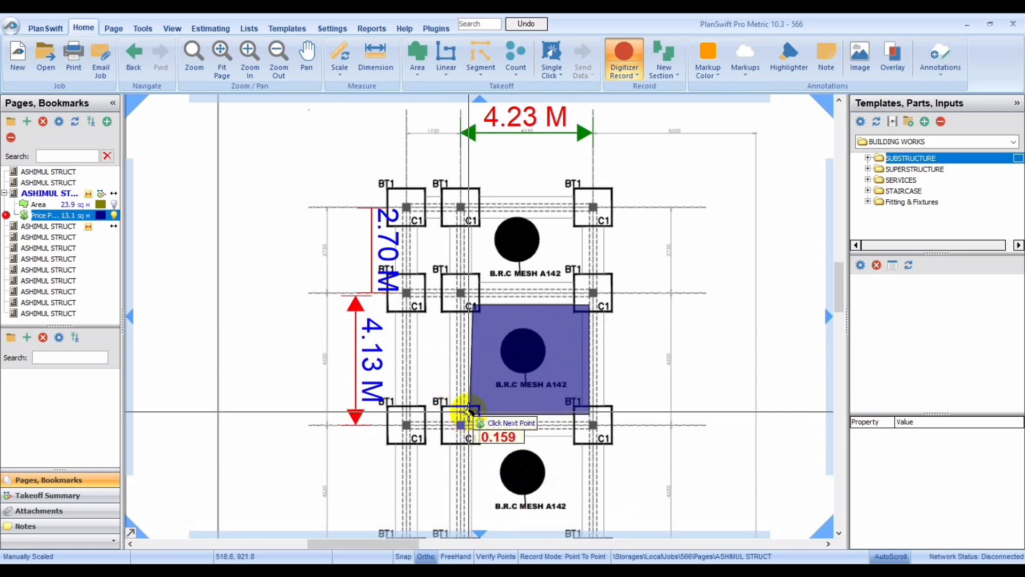
pyautogui.rightClick(468, 414)
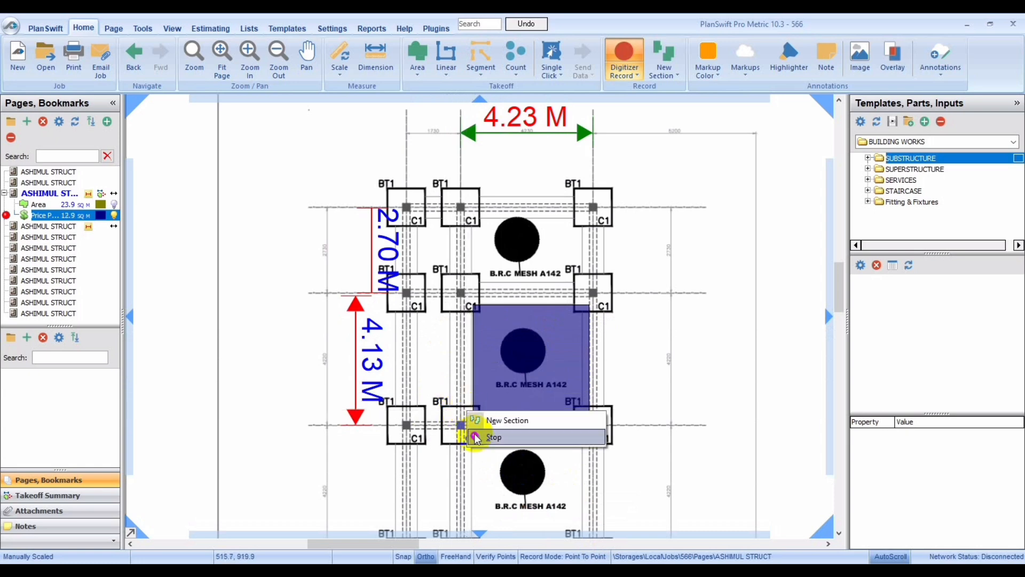
pyautogui.click(472, 437)
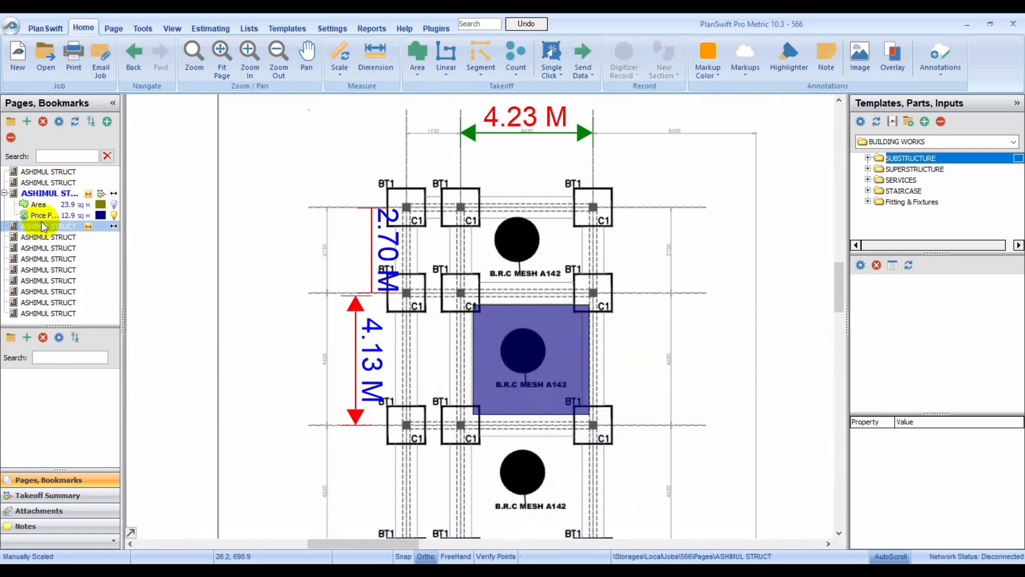
# Review the tiles takeoff in the All Items (by Type, by Folder) report, return to the plan and hide the tiles area
pyautogui.click(64, 215)
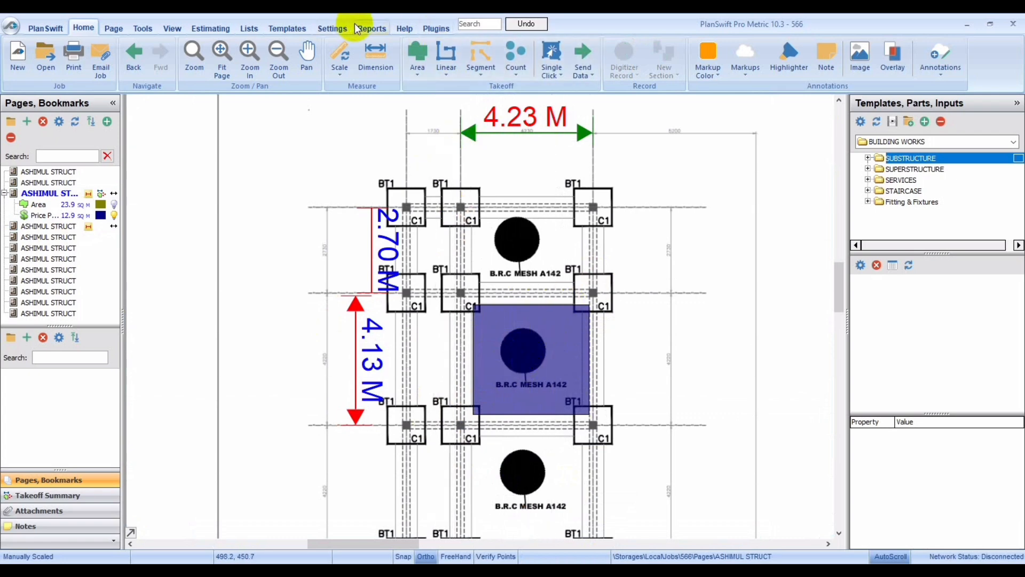
pyautogui.click(371, 27)
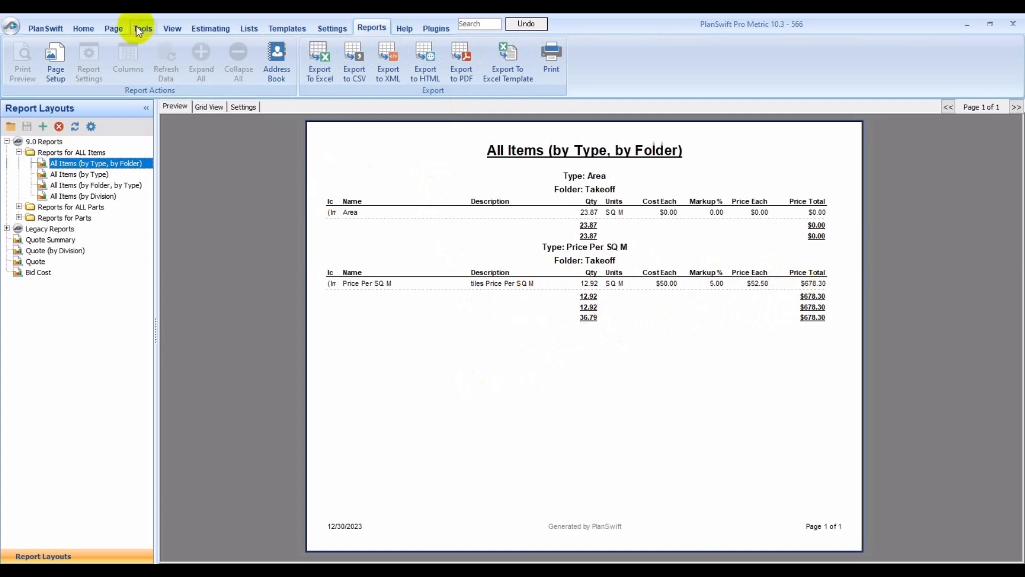
pyautogui.click(91, 31)
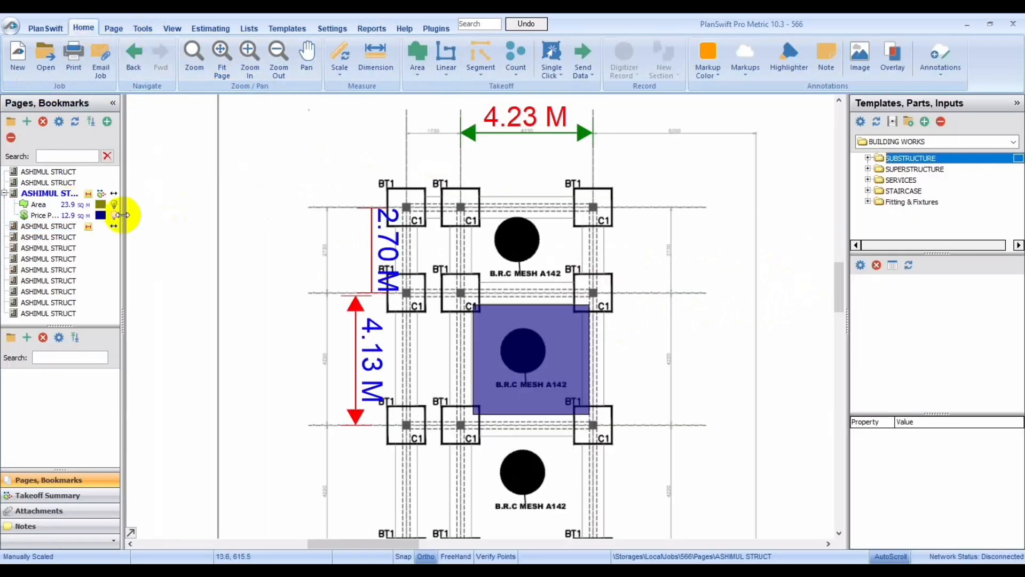
pyautogui.click(113, 214)
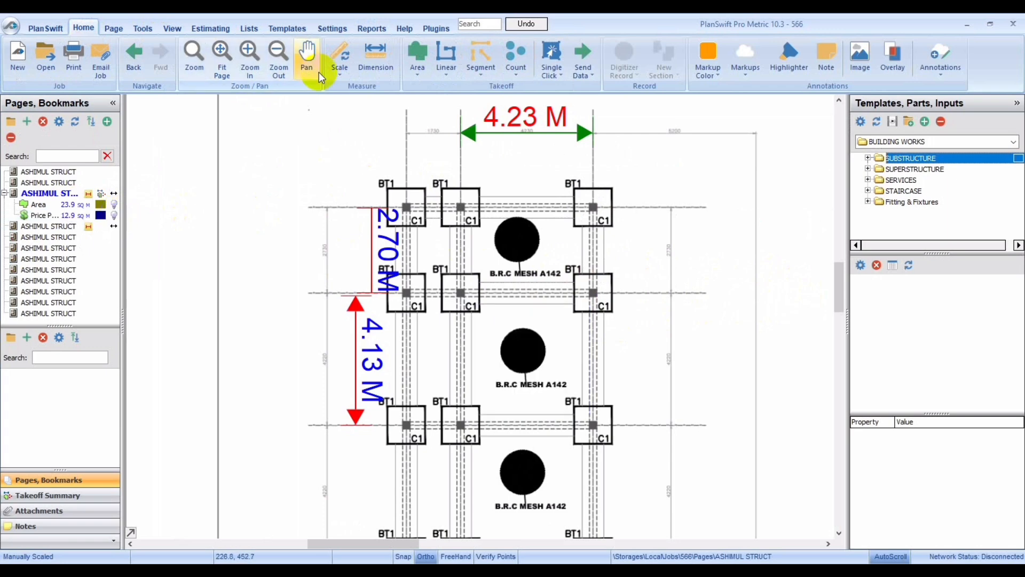
# Start a Volume in Cu M takeoff and describe what it measures as topsoil excavation
pyautogui.click(417, 78)
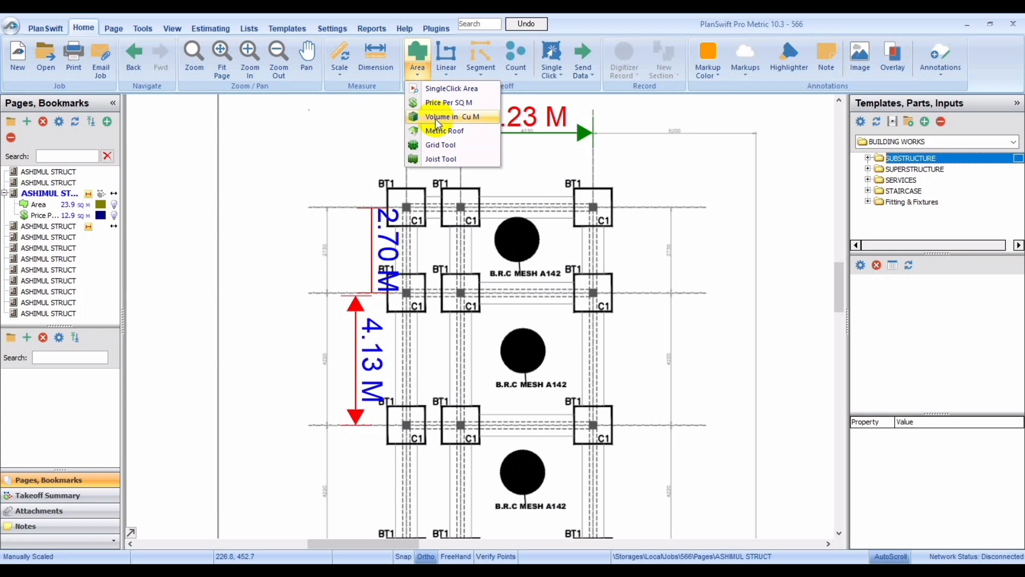
pyautogui.click(438, 120)
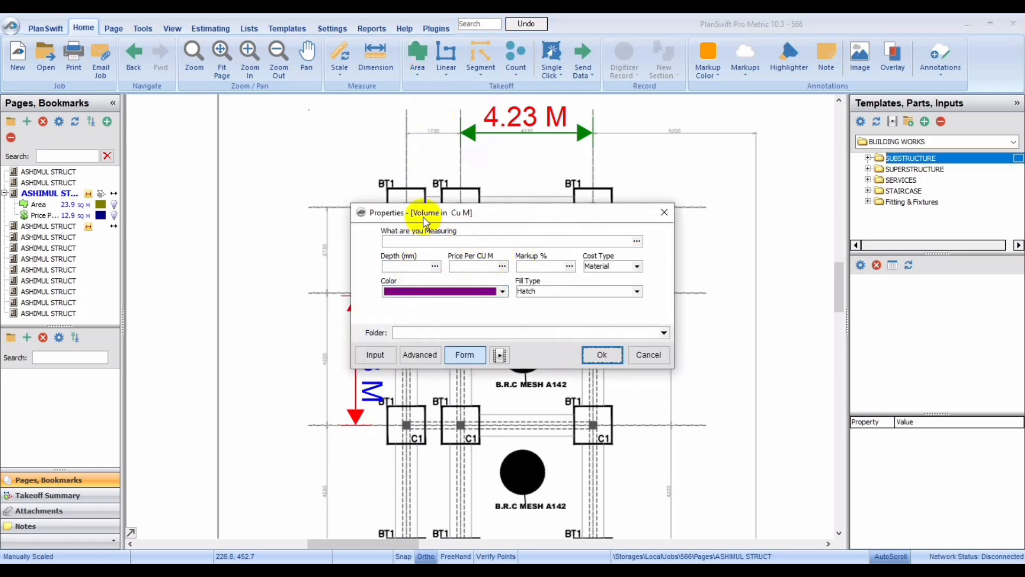
pyautogui.click(401, 241)
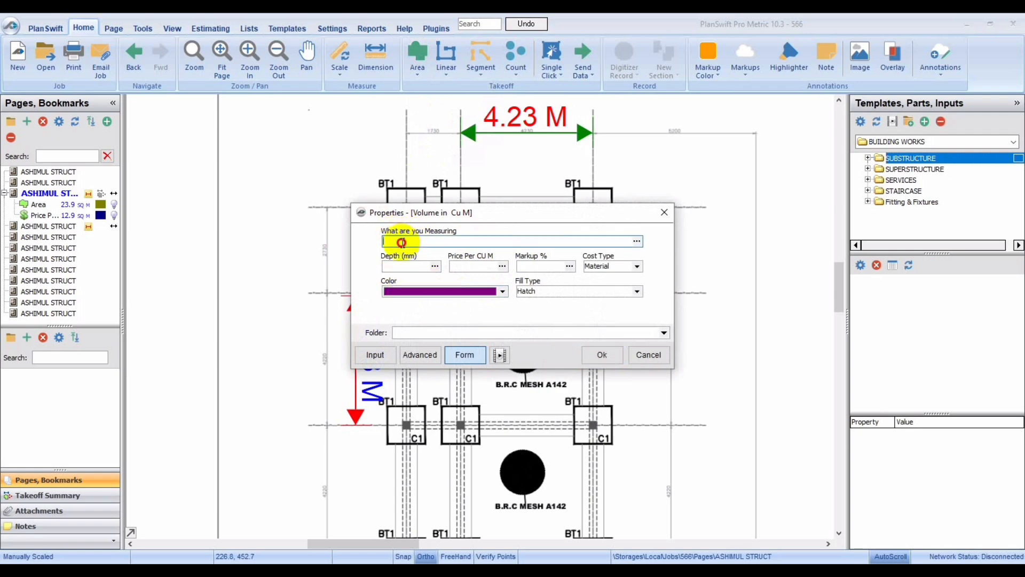
pyautogui.write('col')
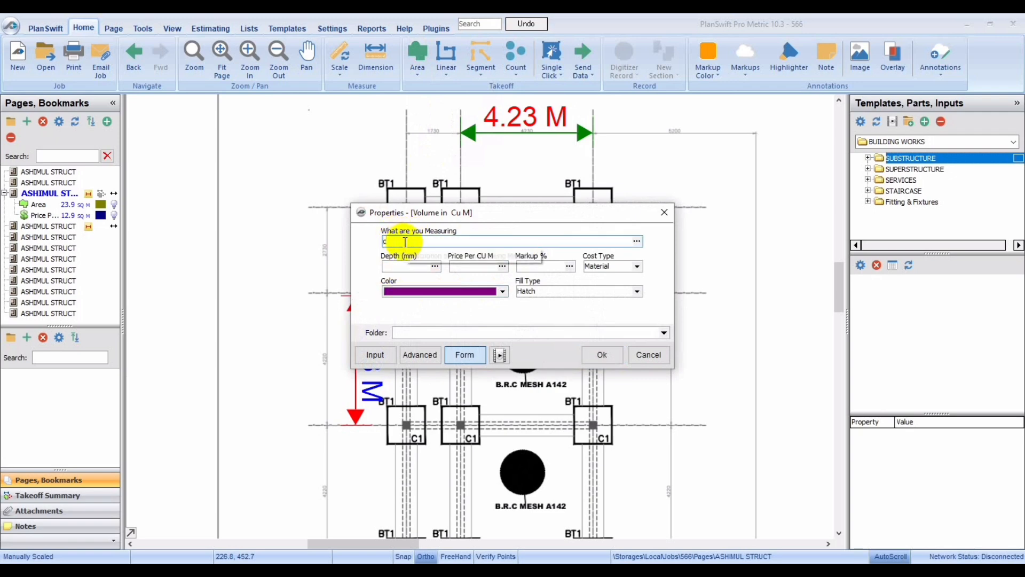
pyautogui.press('BackSpace')
pyautogui.write('n')
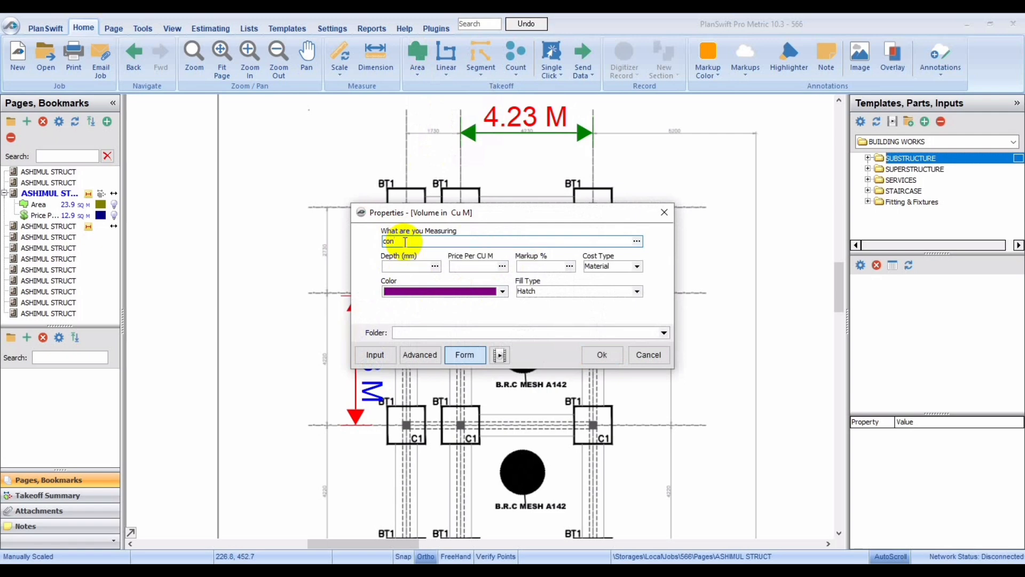
pyautogui.press('BackSpace')
pyautogui.press('BackSpace')
pyautogui.press('BackSpace')
pyautogui.write('topsoil Excavation')
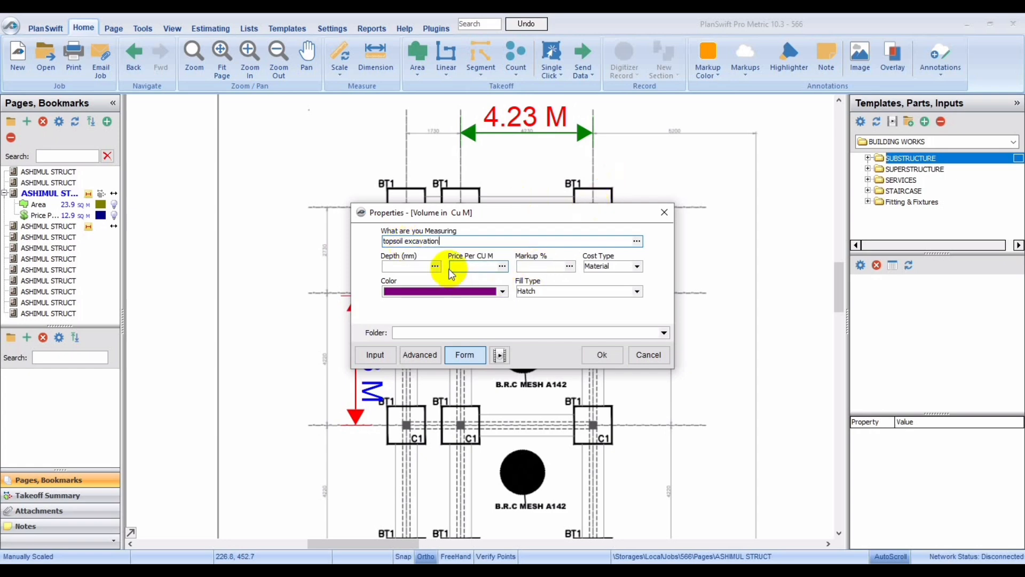
# Set the topsoil excavation depth to 150 mm and the price per Cu M to 300, leave the markup blank and accept
pyautogui.click(426, 266)
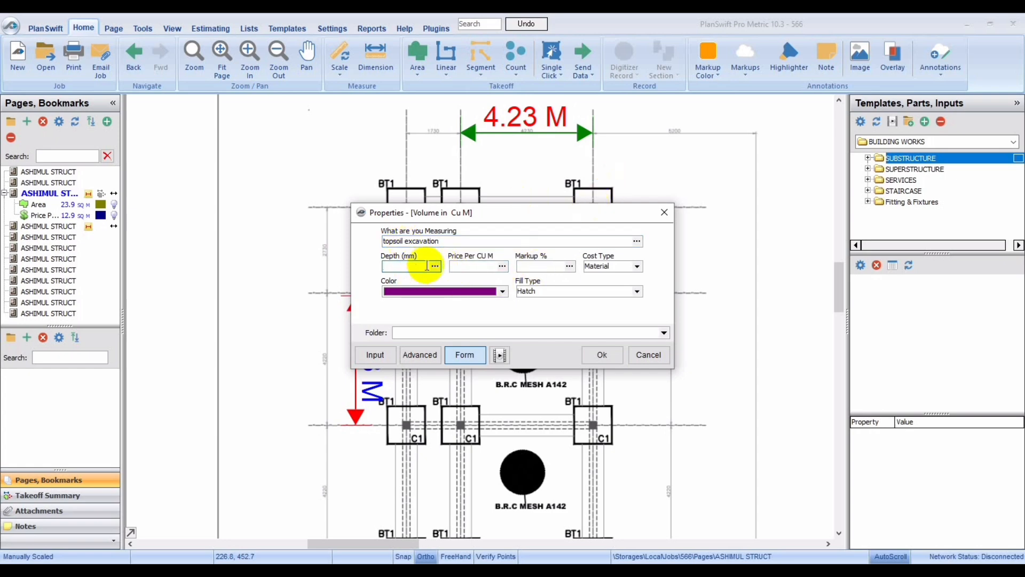
pyautogui.write('150')
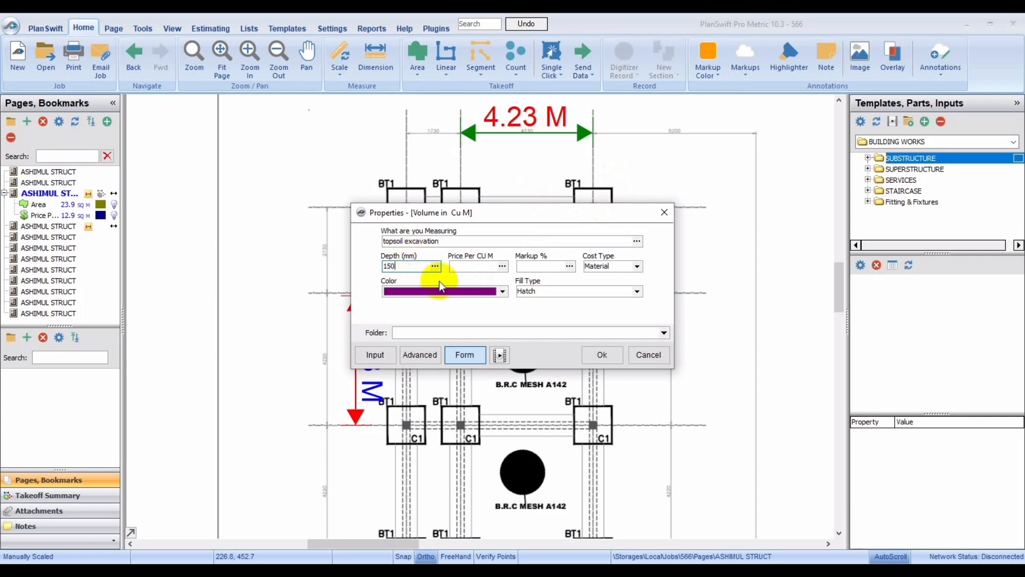
pyautogui.click(452, 267)
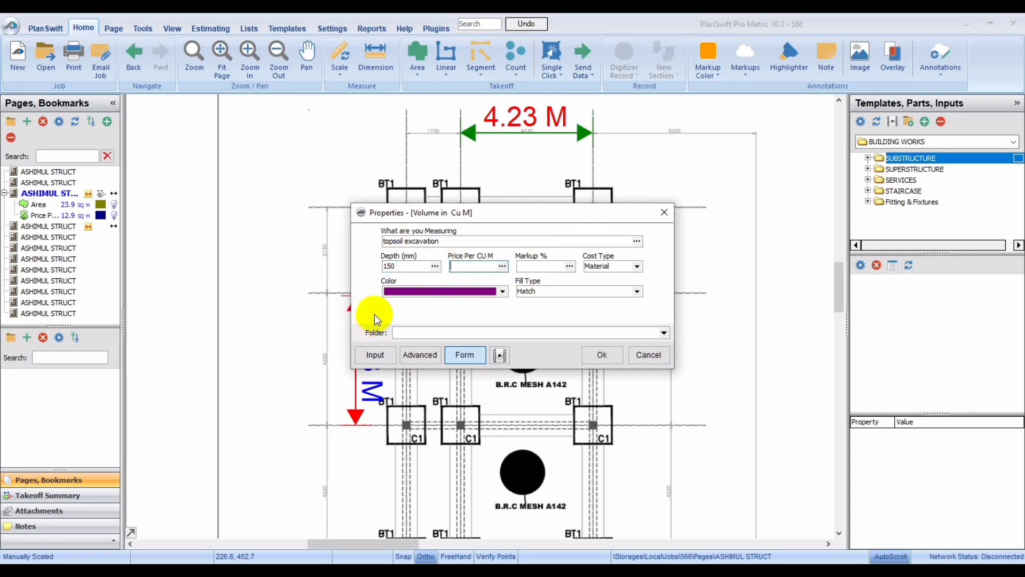
pyautogui.write('300')
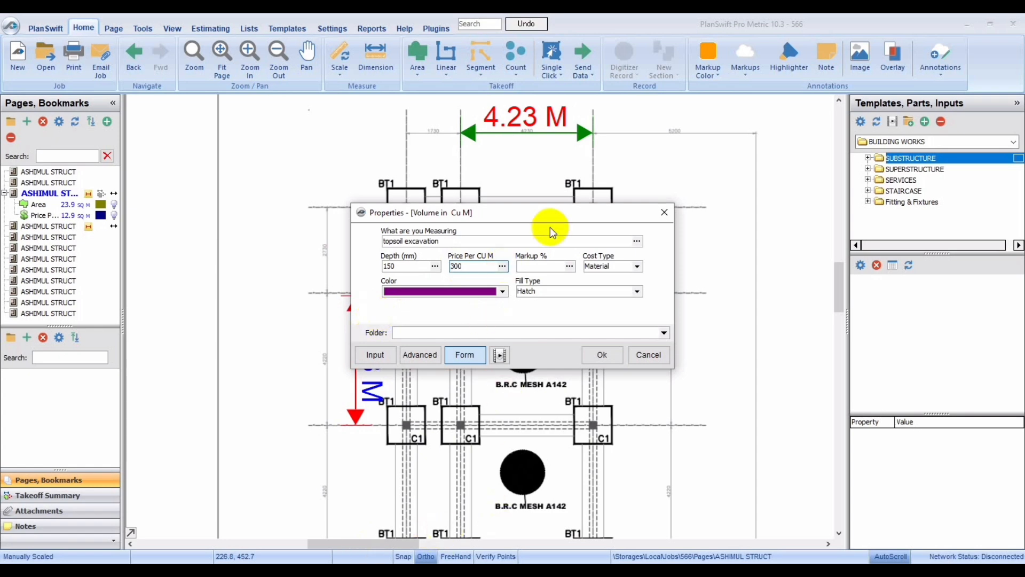
pyautogui.click(534, 265)
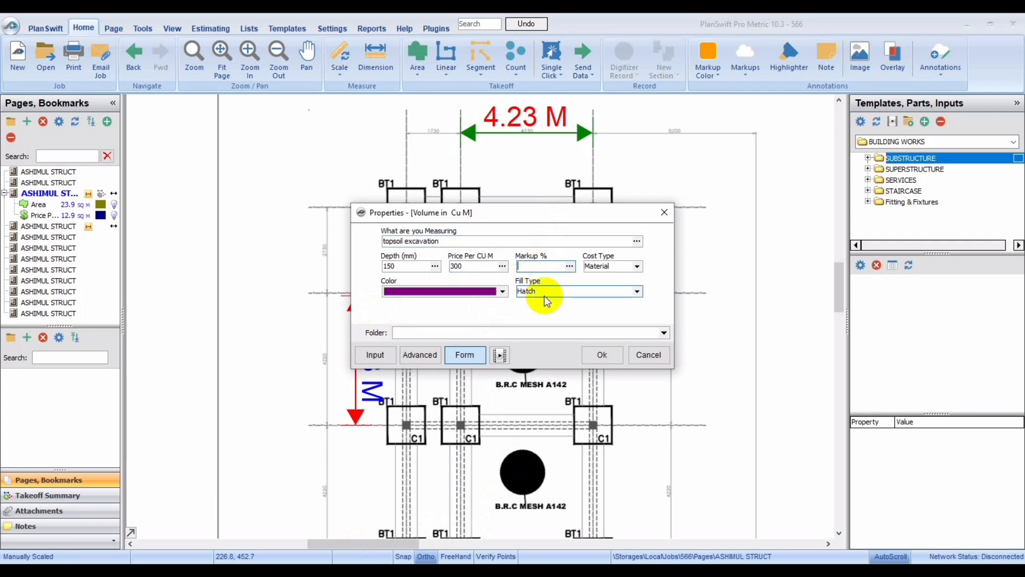
pyautogui.click(605, 354)
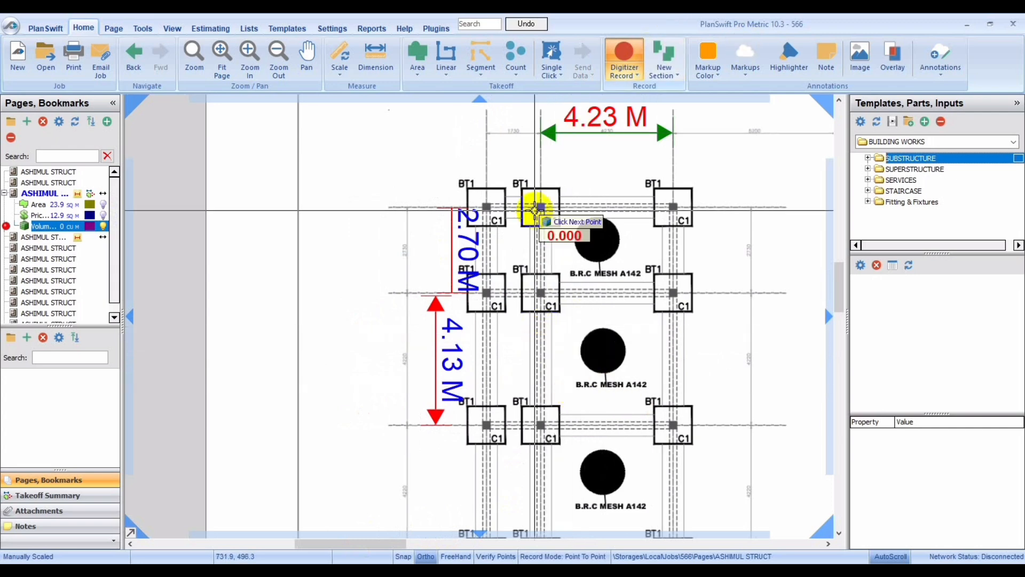
# Outline the vertical wing for topsoil excavation, about 6 m by 15.5 m from the uppermost to the fifth column row, and stop recording
pyautogui.click(486, 205)
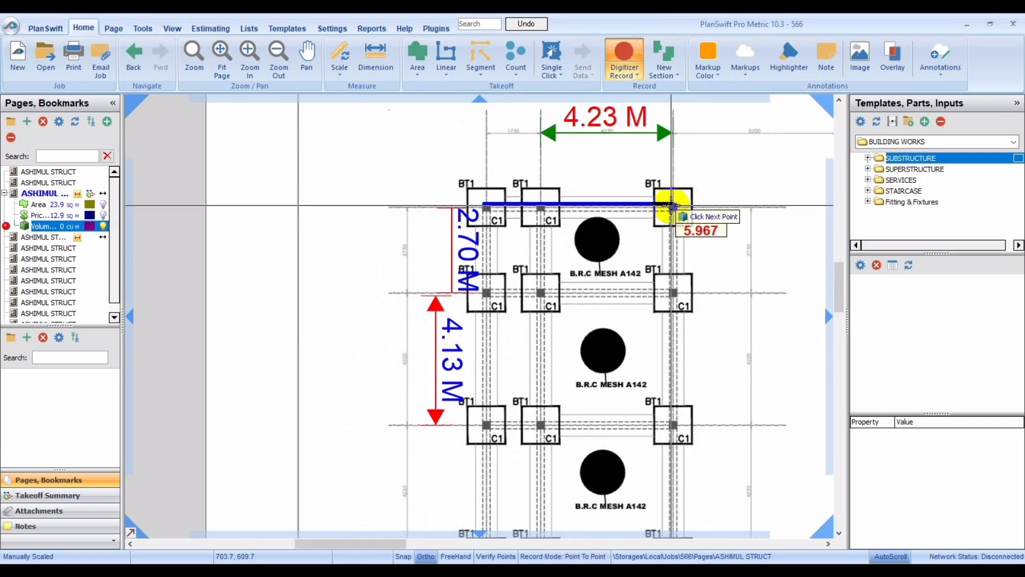
pyautogui.click(674, 204)
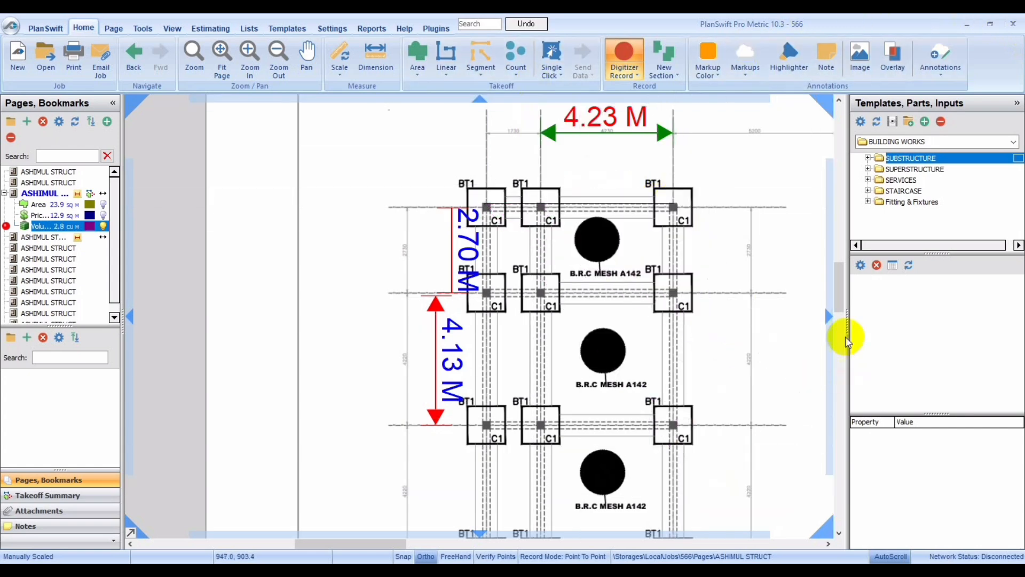
pyautogui.scroll(-4, 735, 315)
pyautogui.scroll(-1, 734, 337)
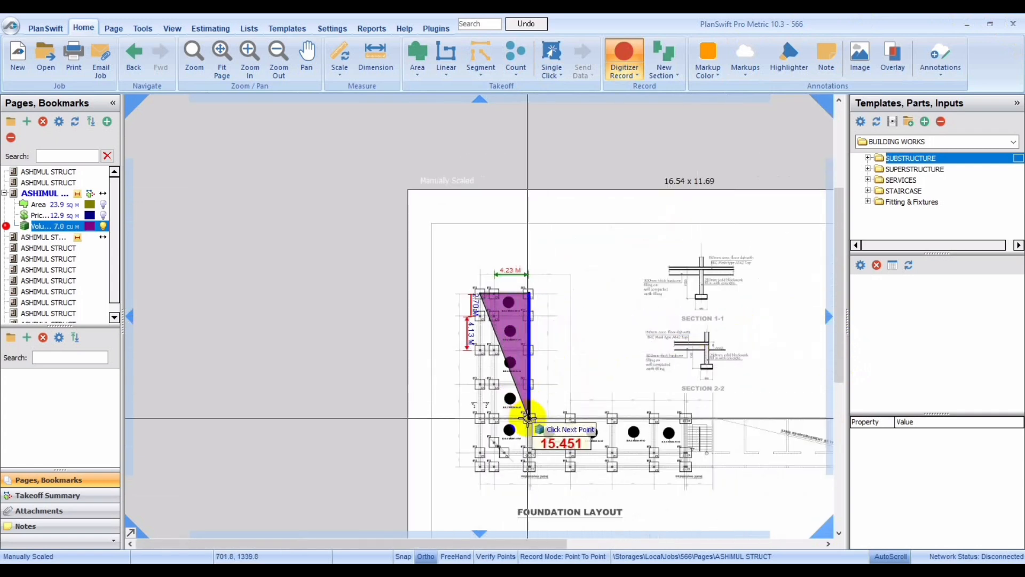
pyautogui.click(527, 418)
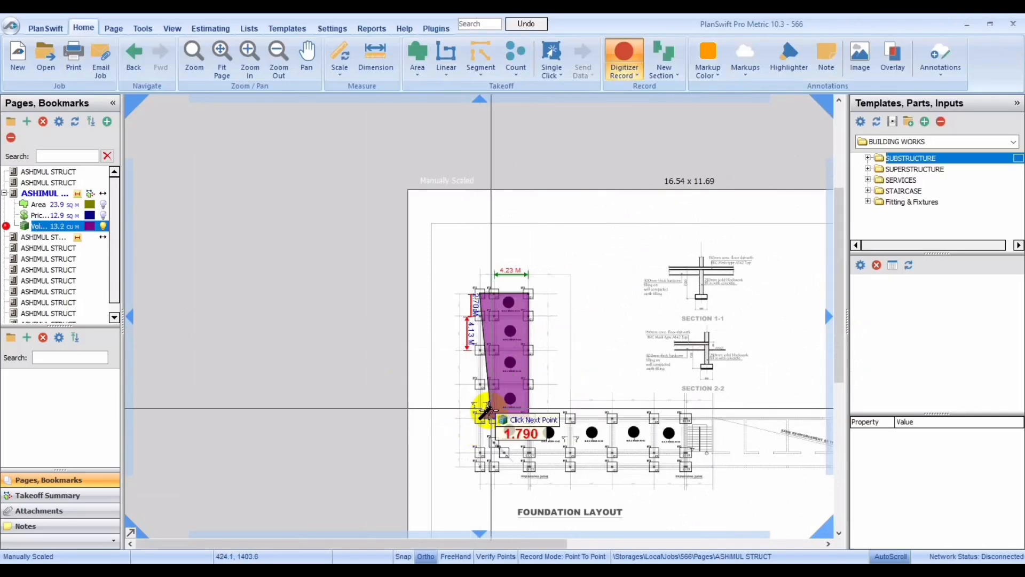
pyautogui.click(480, 418)
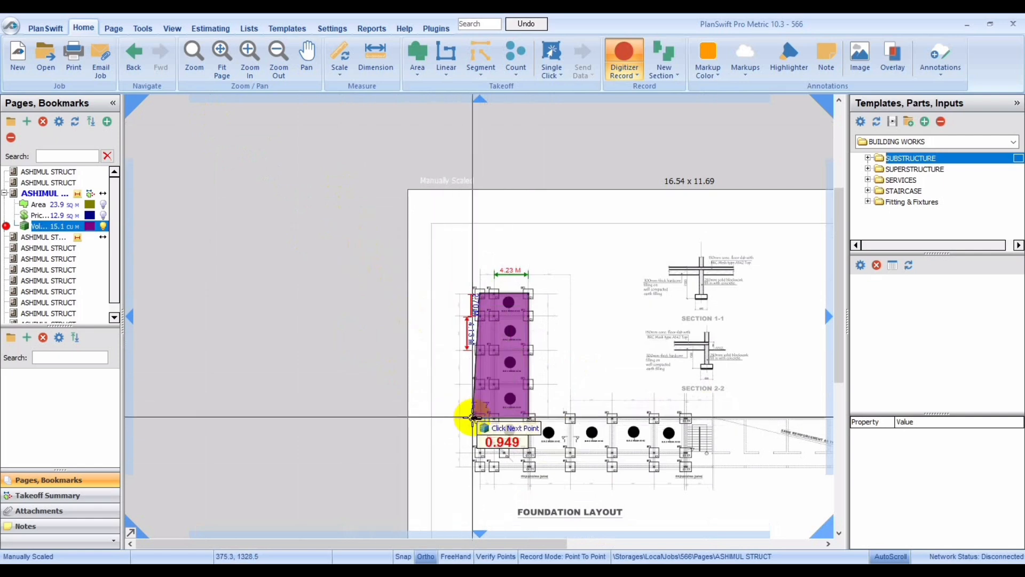
pyautogui.rightClick(473, 417)
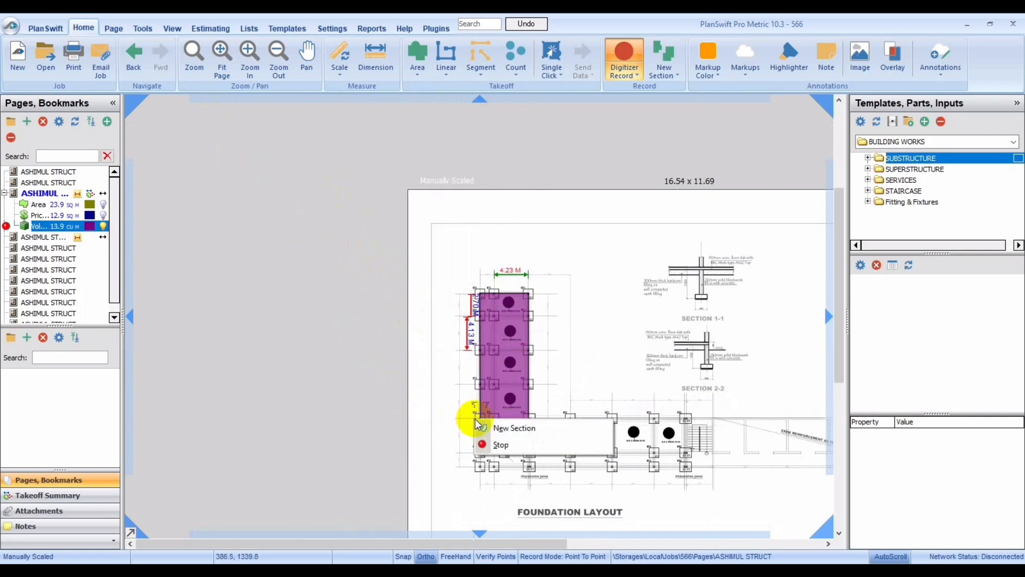
pyautogui.click(519, 443)
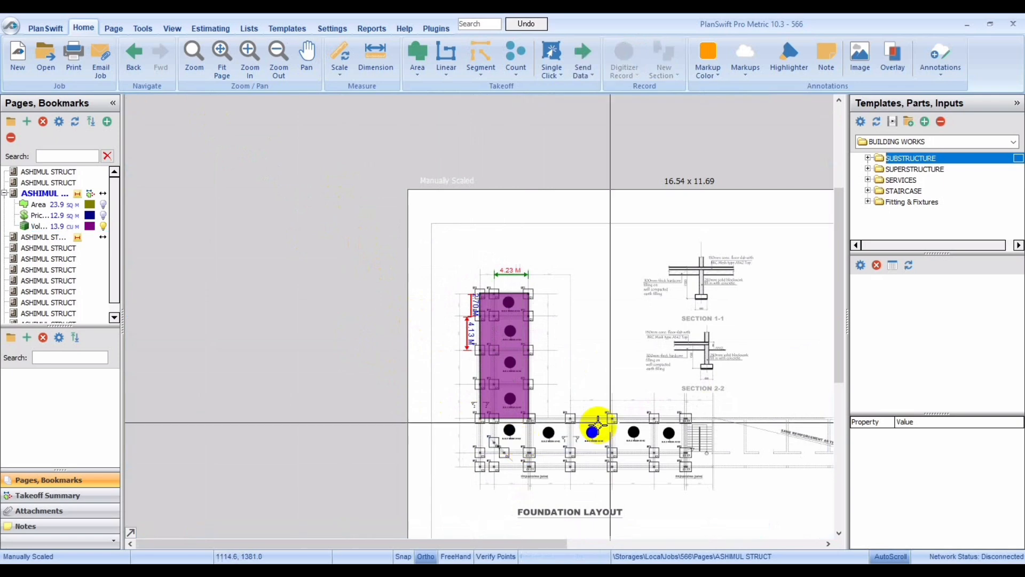
# Review the topsoil excavation volume in the All Items report, return to the plan and hide that takeoff
pyautogui.click(252, 63)
pyautogui.click(256, 70)
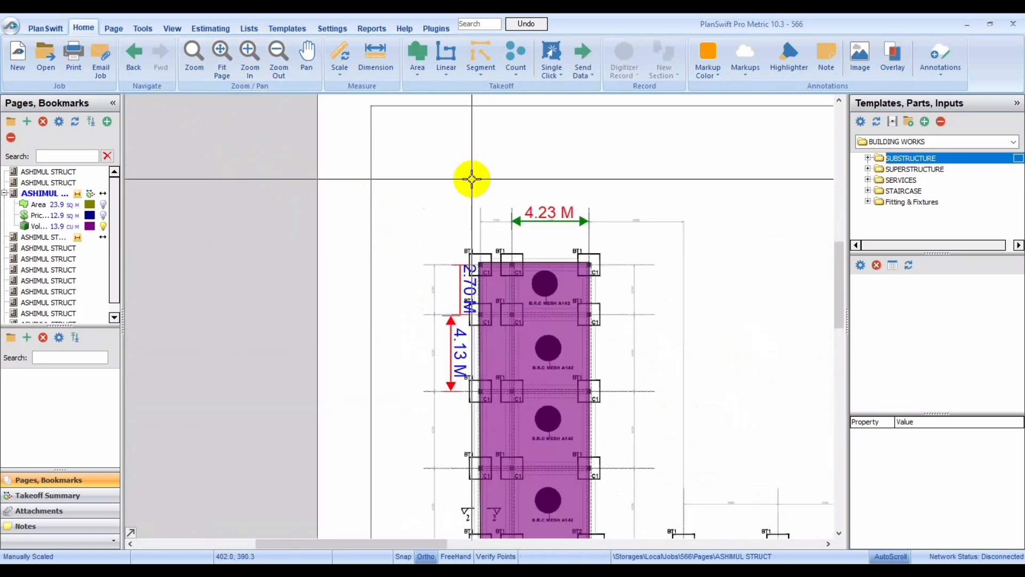
pyautogui.moveTo(838, 287); pyautogui.dragTo(839, 295)
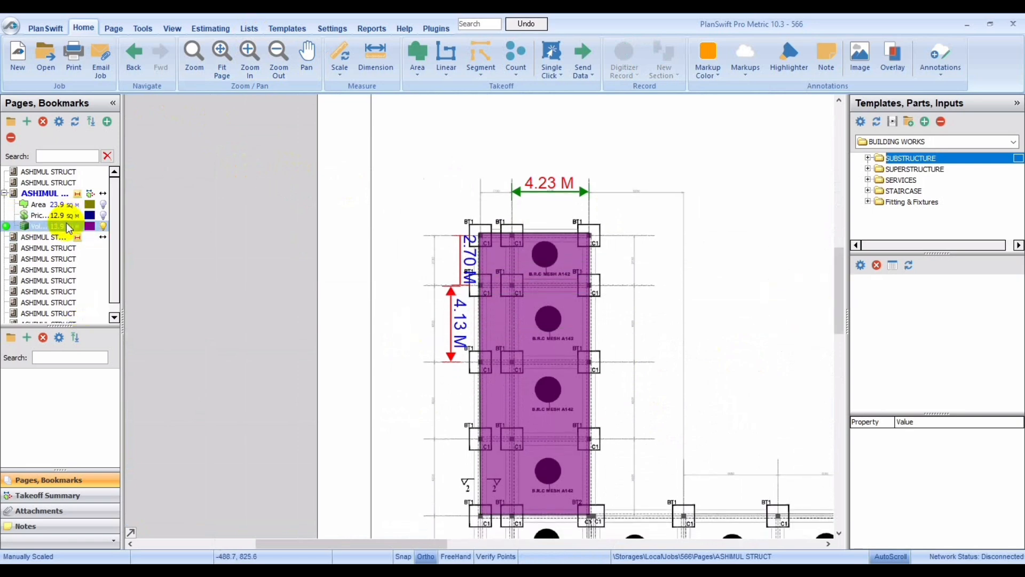
pyautogui.click(363, 29)
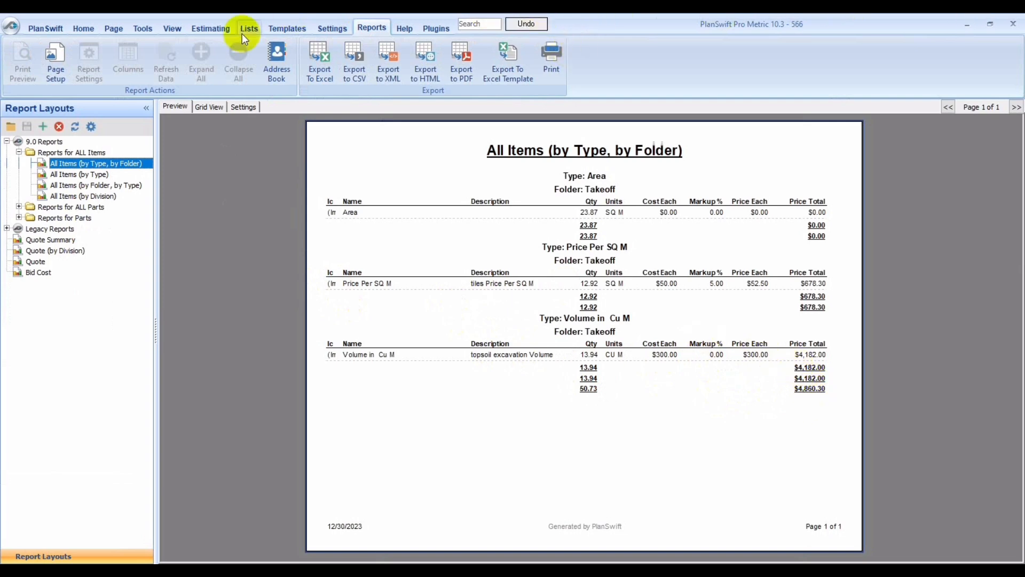
pyautogui.click(85, 29)
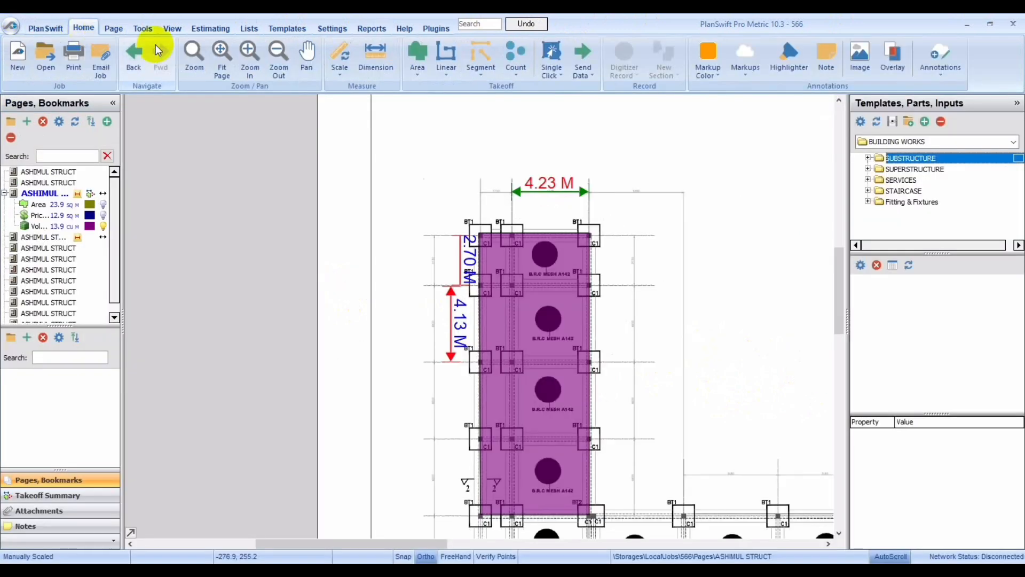
pyautogui.click(425, 72)
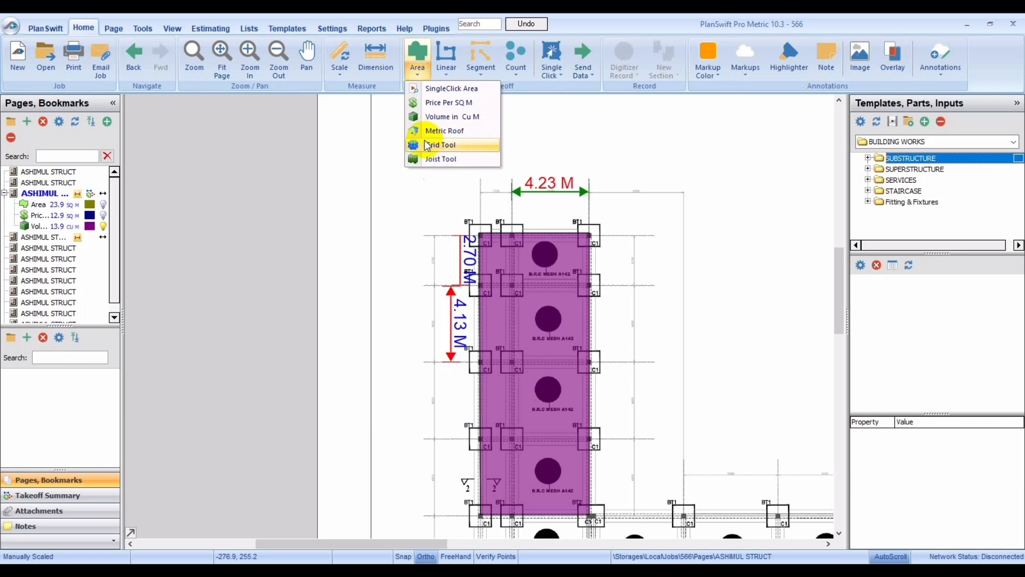
pyautogui.click(103, 229)
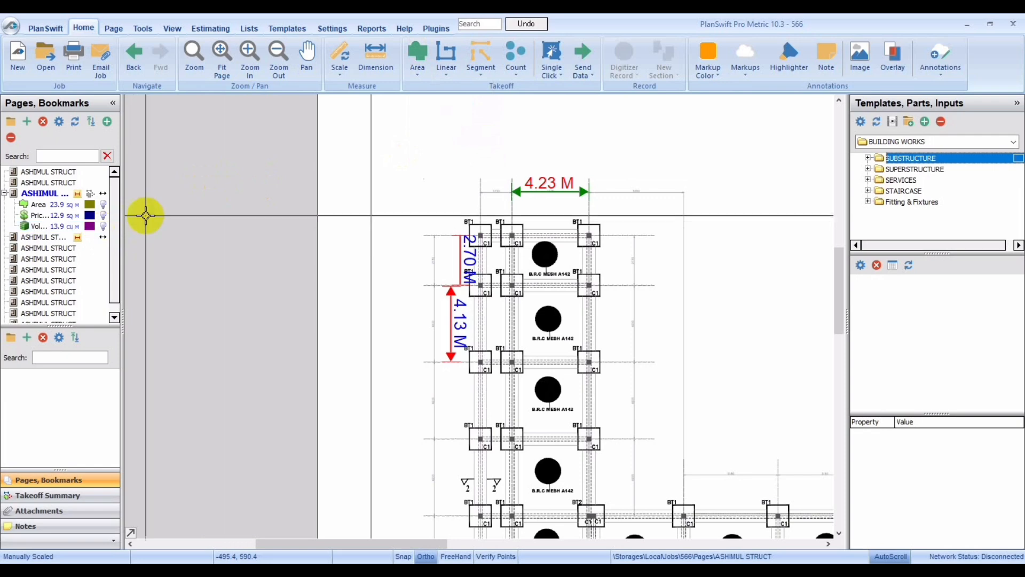
# Create a Metric Roof takeoff with a pitch of 1.5, keeping the default name, color and solid fill
pyautogui.click(418, 75)
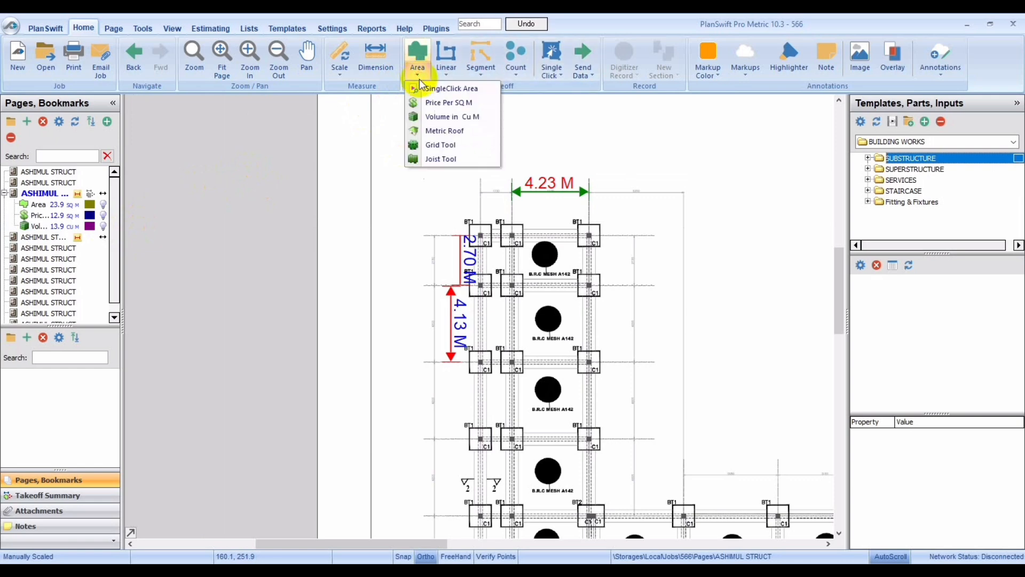
pyautogui.click(421, 134)
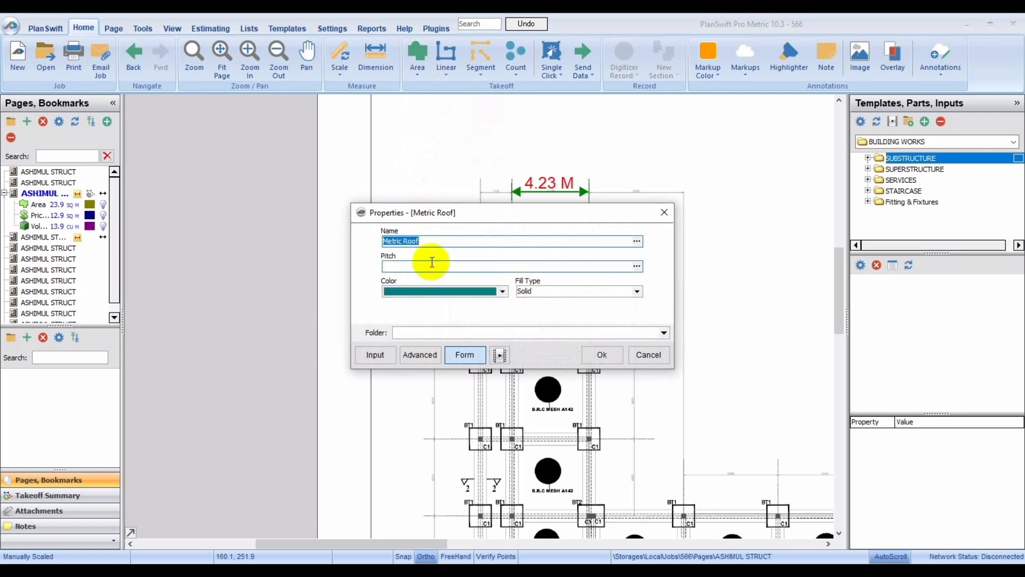
pyautogui.click(400, 266)
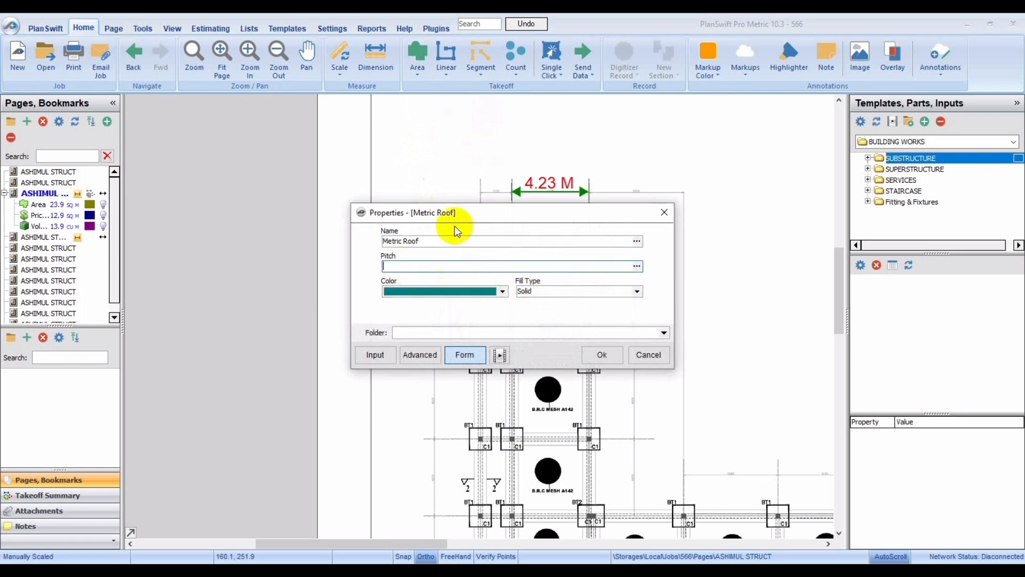
pyautogui.moveTo(467, 213); pyautogui.dragTo(488, 205)
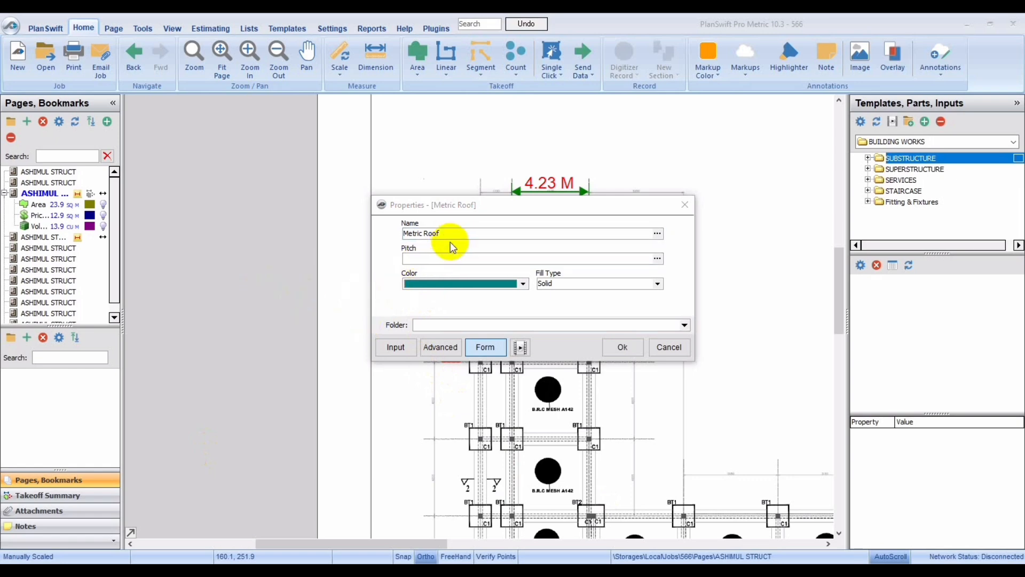
pyautogui.click(450, 257)
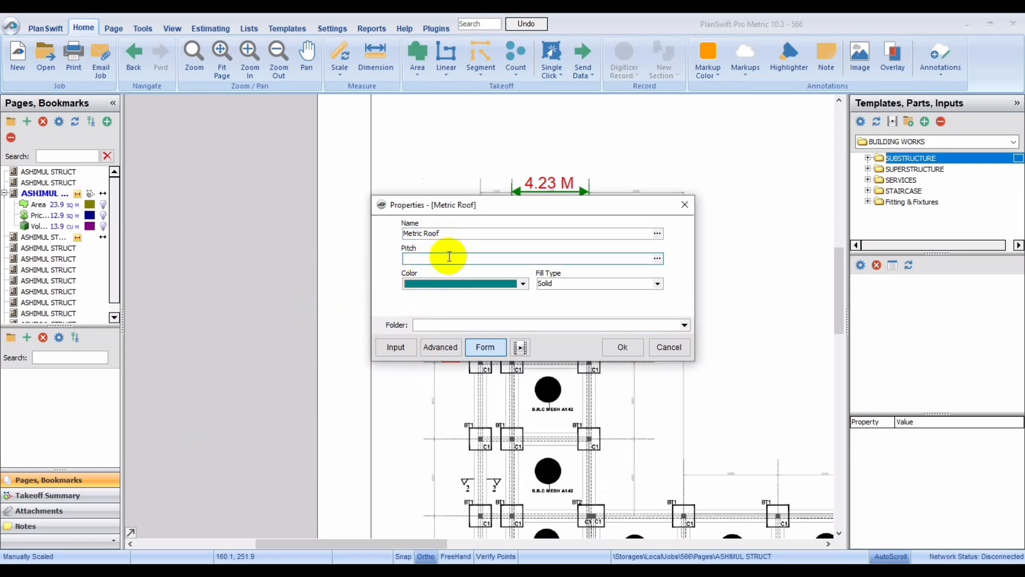
pyautogui.write('1.5')
pyautogui.click(621, 348)
# Outline the whole L-shaped foundation as the metric roof, about 28.5 m along its lower edge, stop recording and hide that takeoff
pyautogui.click(464, 245)
pyautogui.click(482, 236)
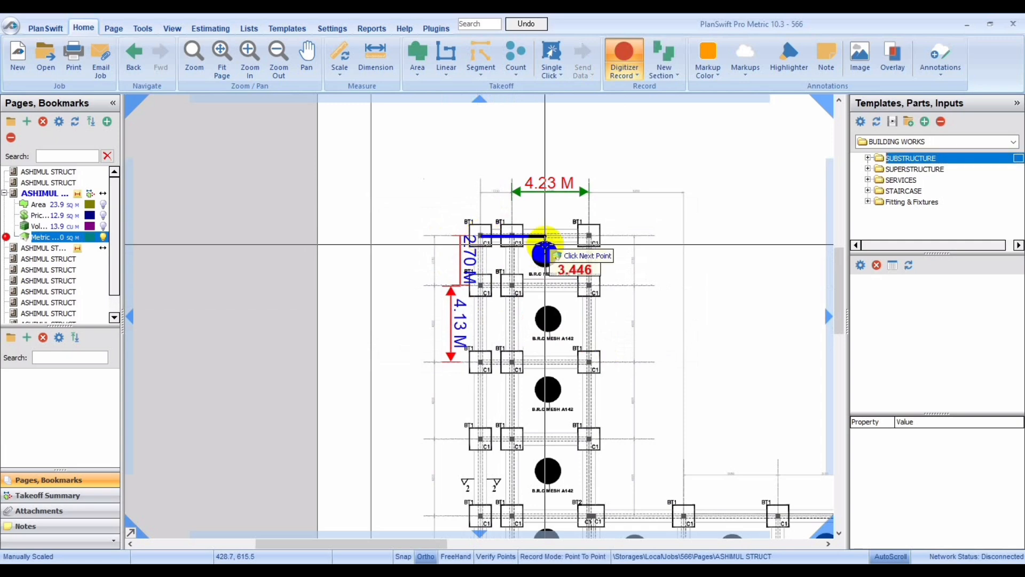
pyautogui.click(589, 237)
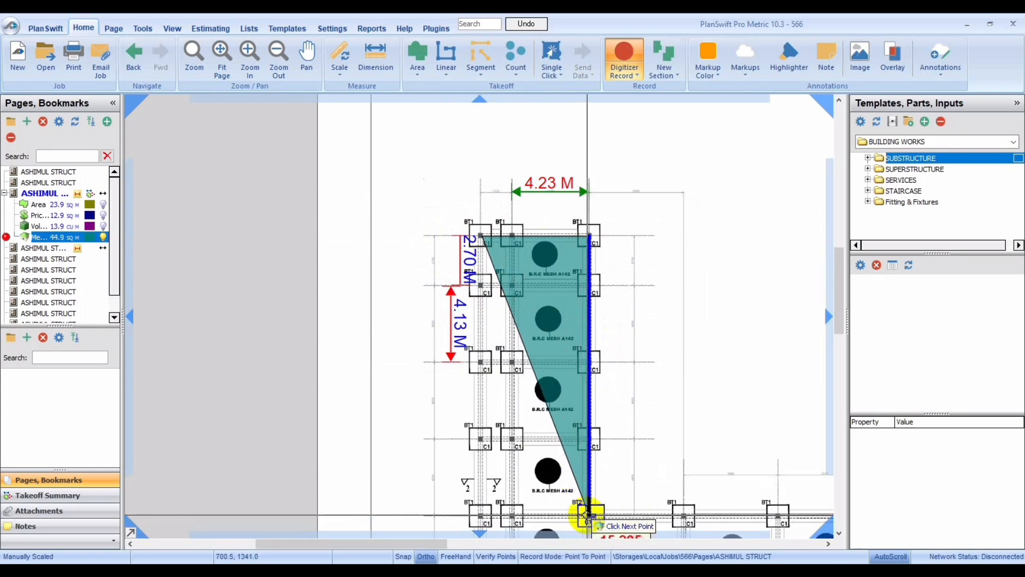
pyautogui.click(587, 515)
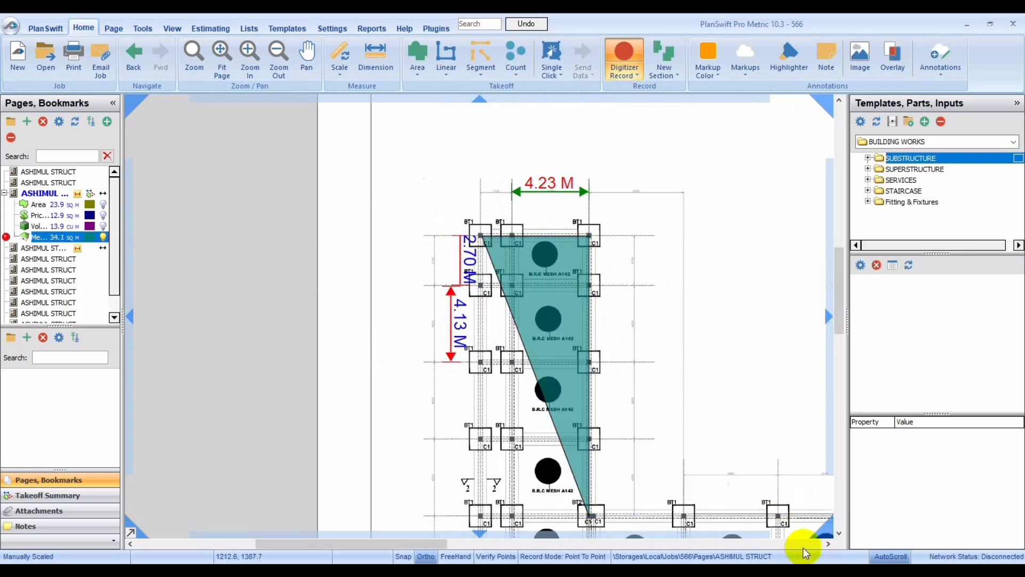
pyautogui.click(830, 546)
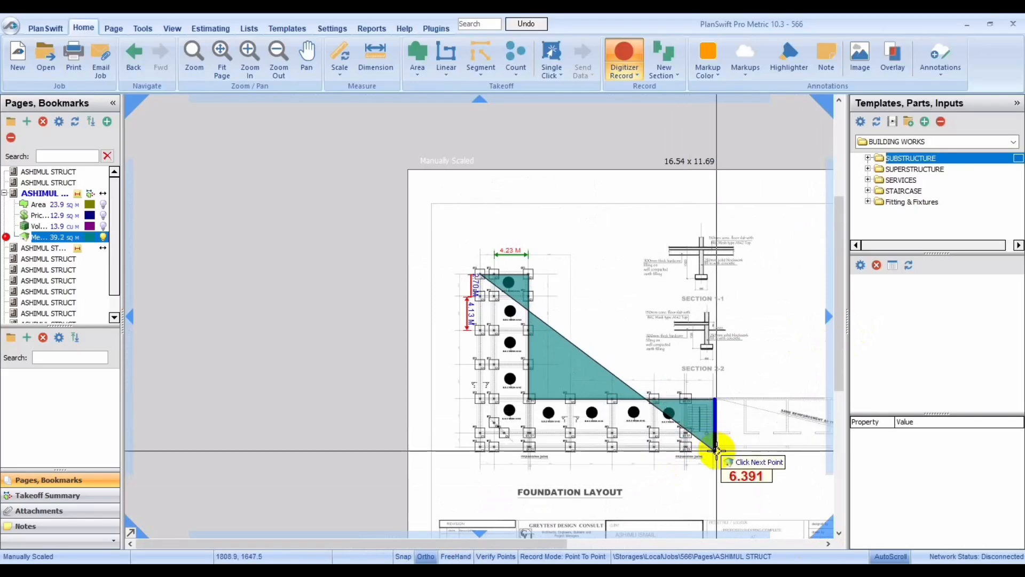
pyautogui.click(716, 451)
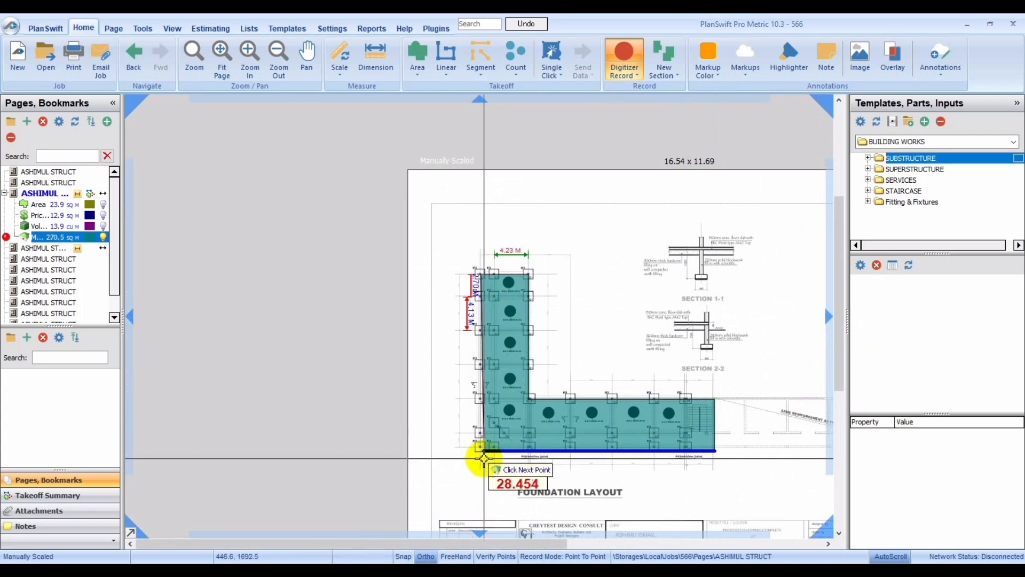
pyautogui.click(484, 453)
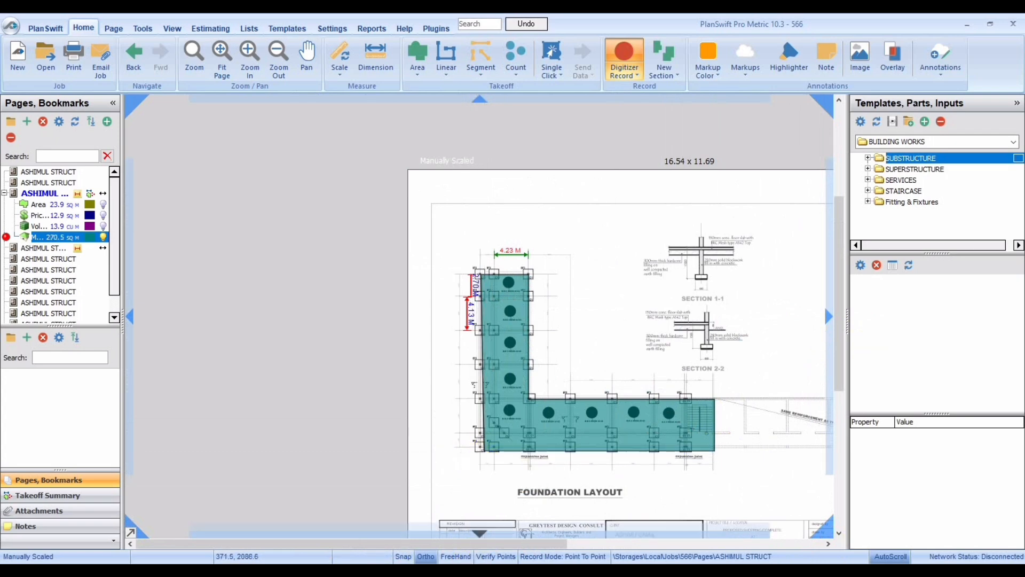
pyautogui.rightClick(479, 488)
pyautogui.click(498, 514)
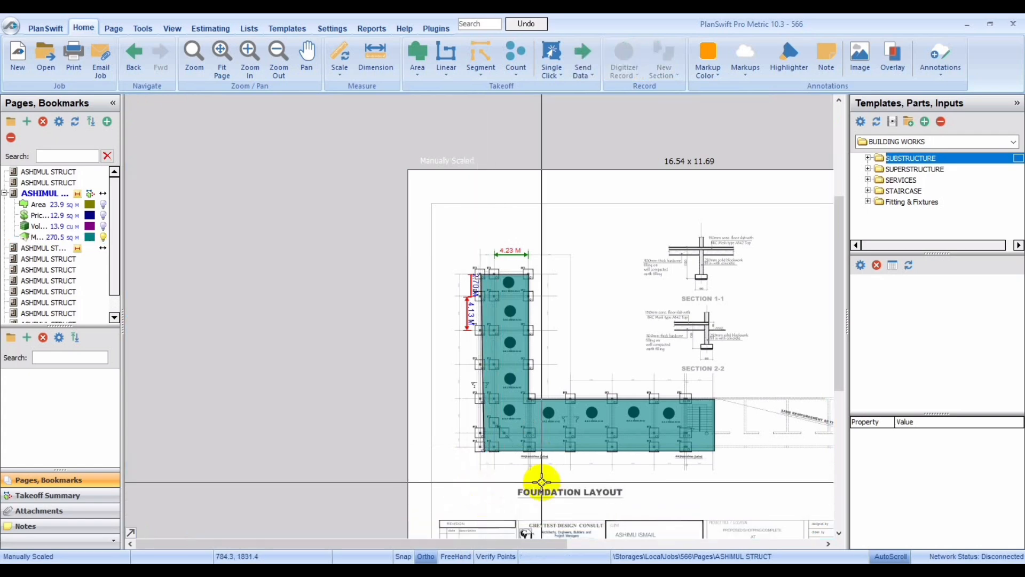
pyautogui.click(61, 248)
pyautogui.click(57, 238)
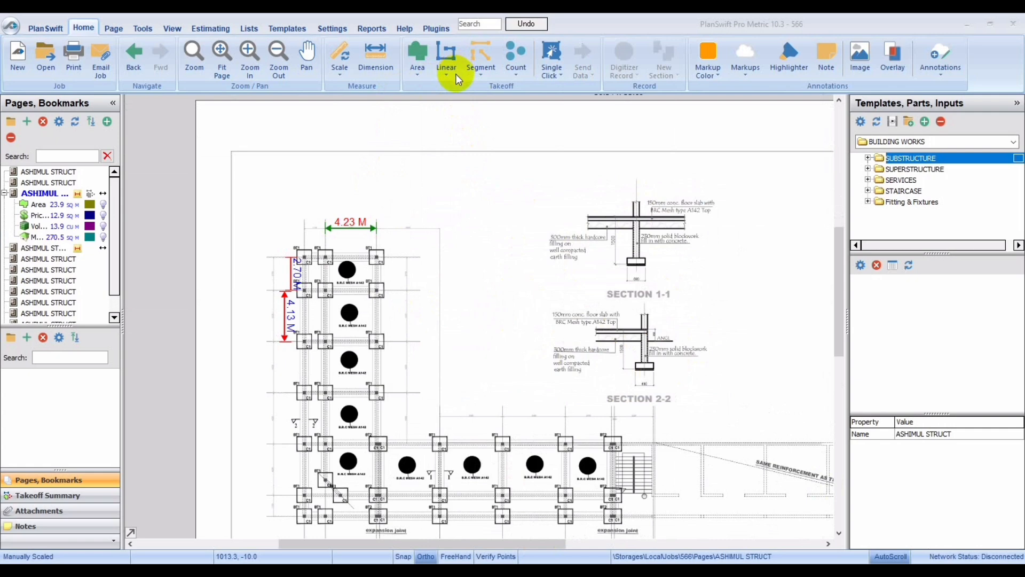
# Create a Grid Tool takeoff with an angle of 90 and vertical and horizontal spacing of 1.2, keeping the default name, color and solid fill
pyautogui.click(418, 72)
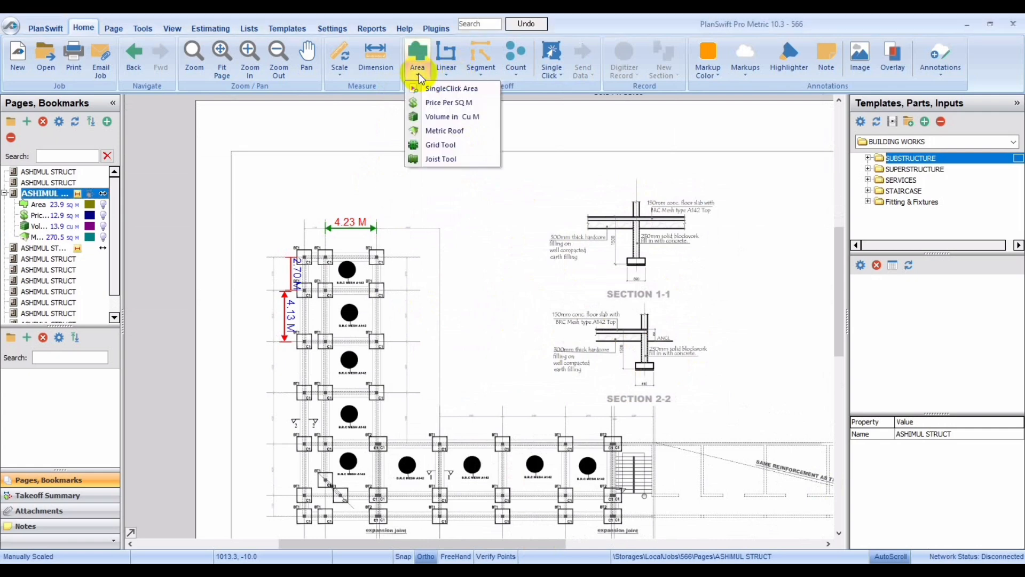
pyautogui.click(436, 154)
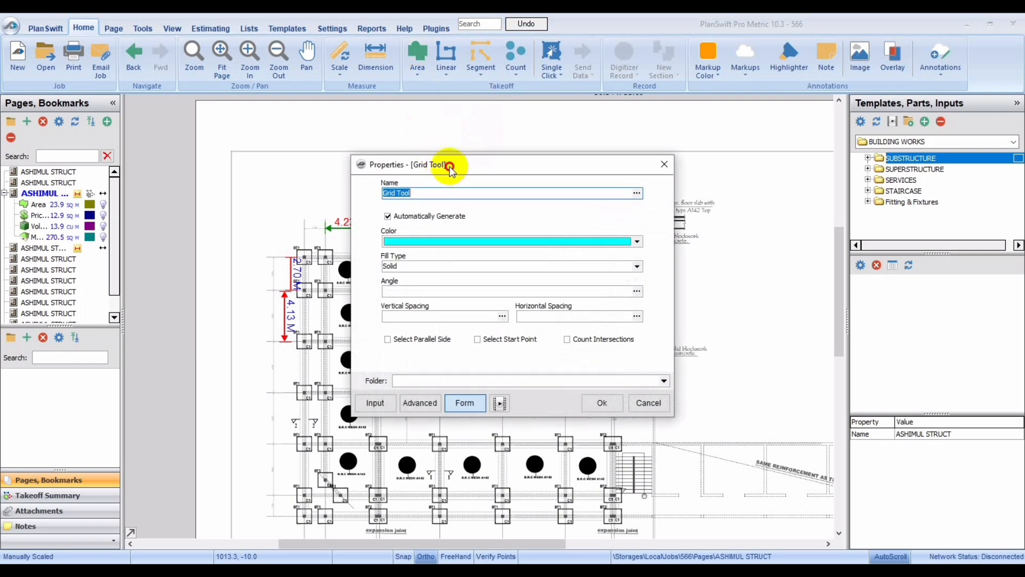
pyautogui.moveTo(448, 165); pyautogui.dragTo(474, 149)
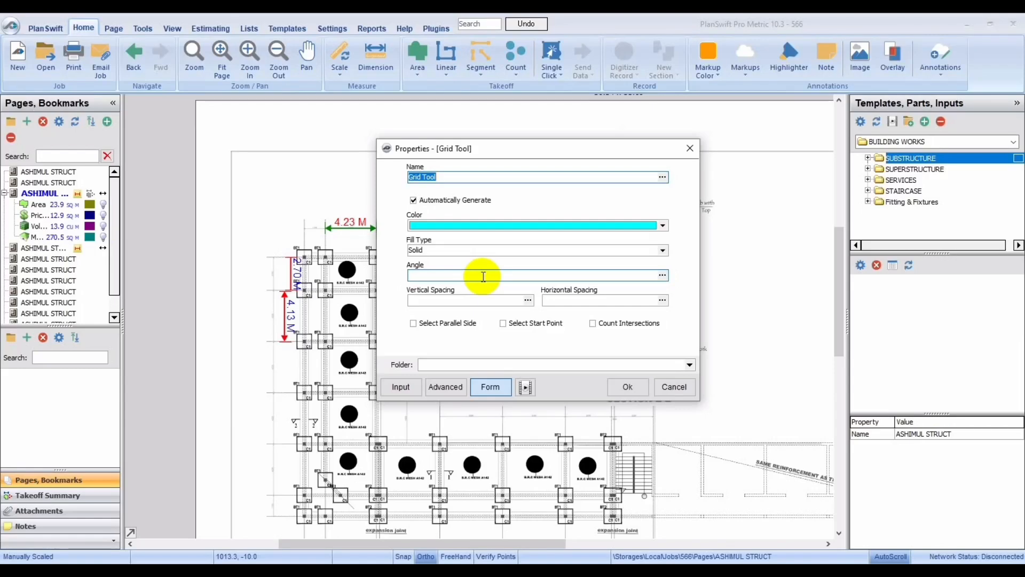
pyautogui.click(483, 276)
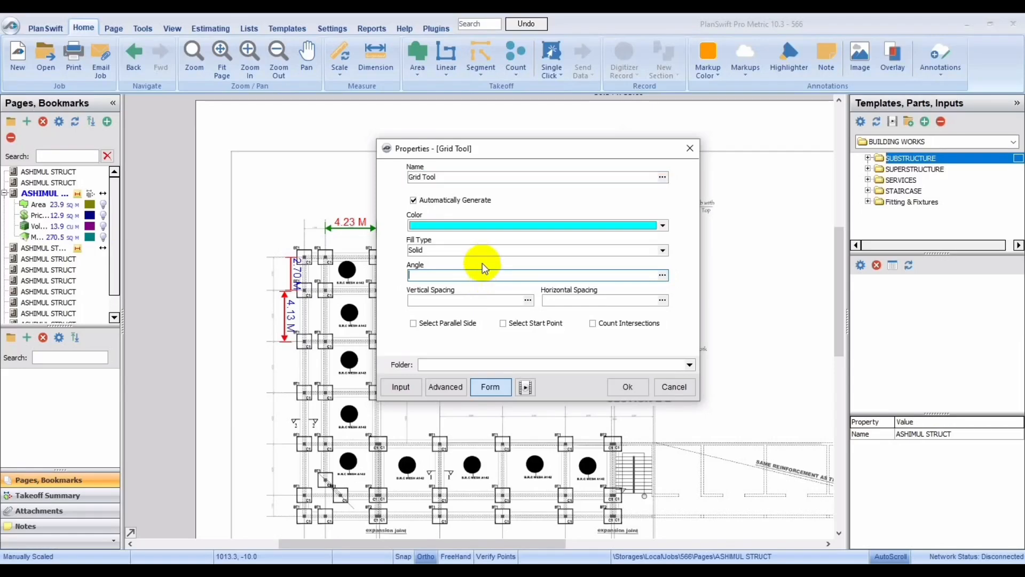
pyautogui.write('90')
pyautogui.click(469, 300)
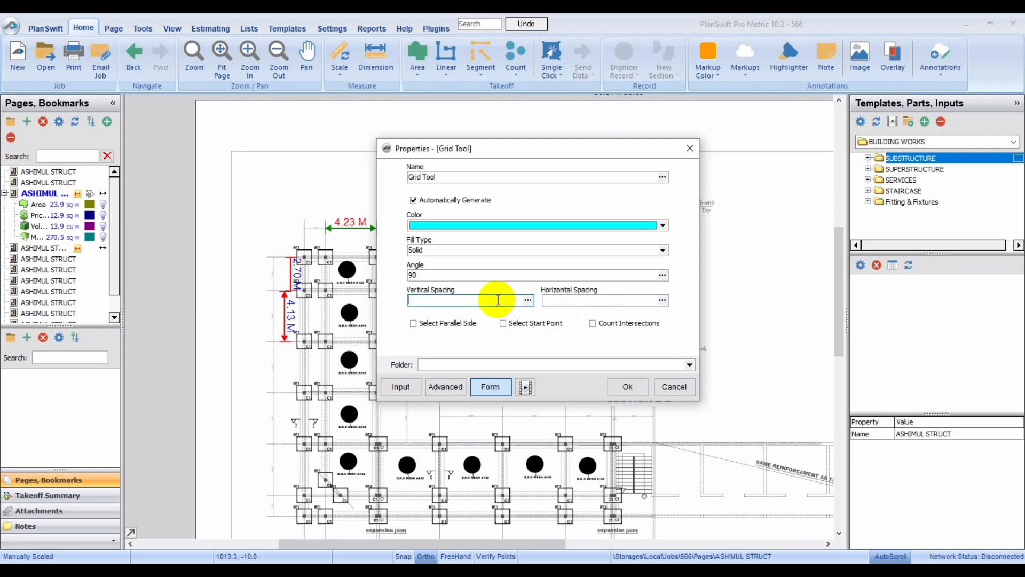
pyautogui.write('1.2')
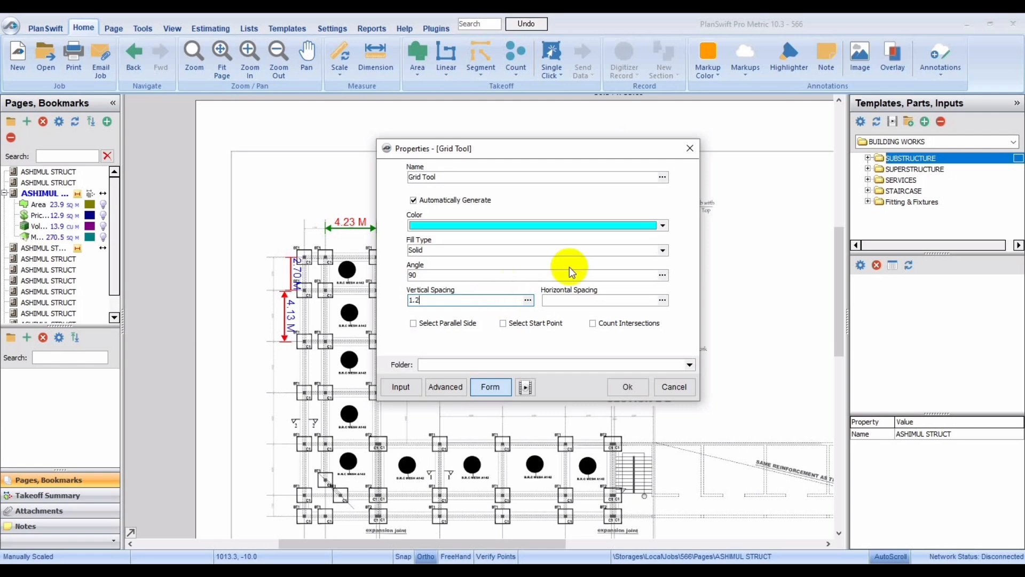
pyautogui.click(581, 298)
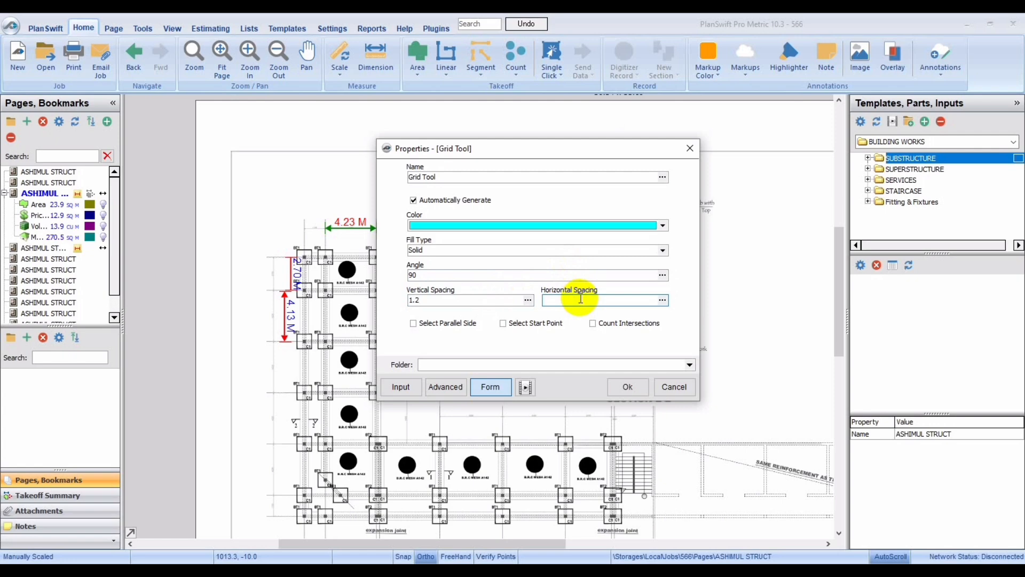
pyautogui.write('1.2')
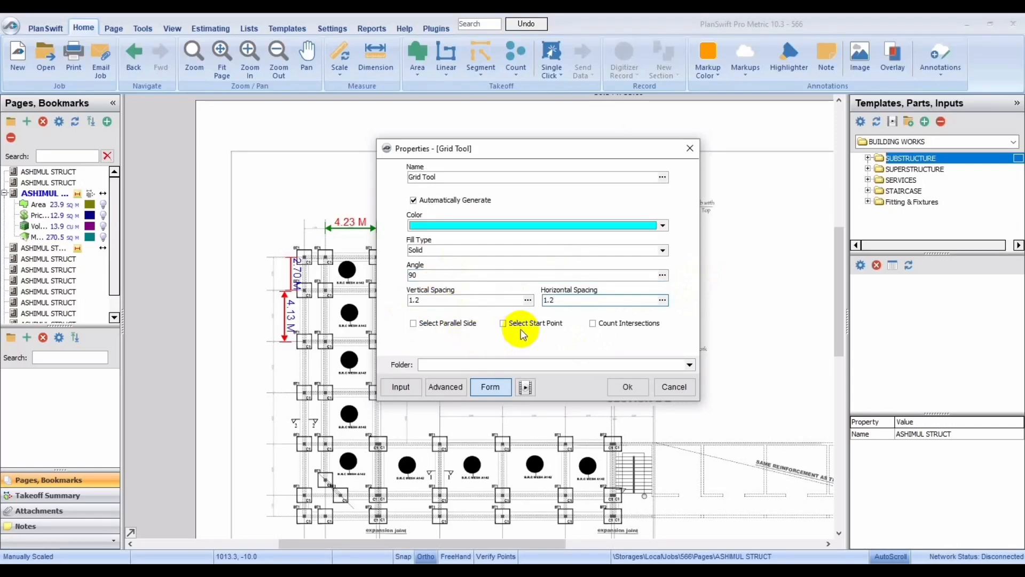
pyautogui.click(628, 386)
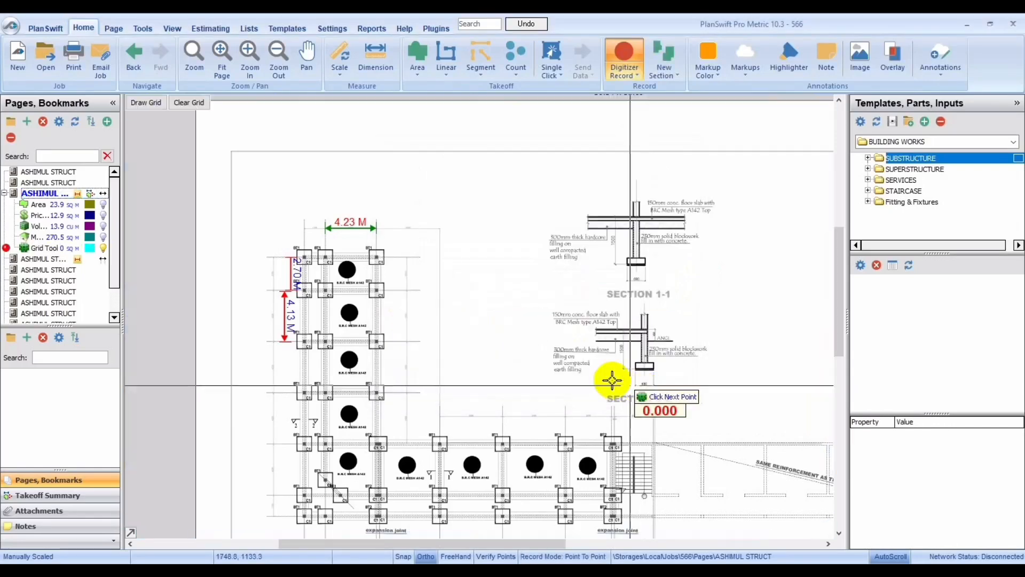
# Outline the L-shaped foundation for the grid, about 28.7 m along its lower edge, and stop recording
pyautogui.click(305, 257)
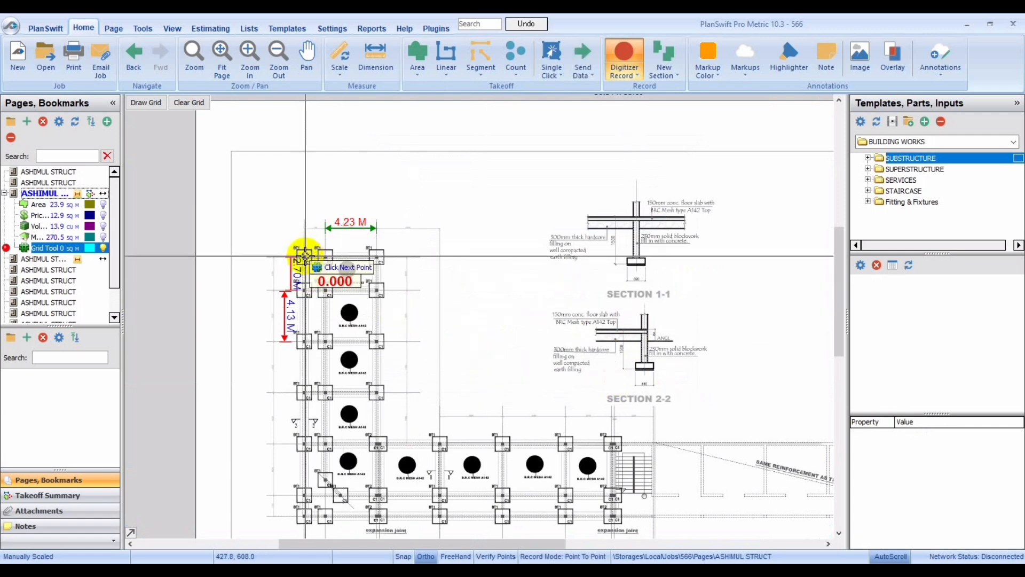
pyautogui.click(381, 257)
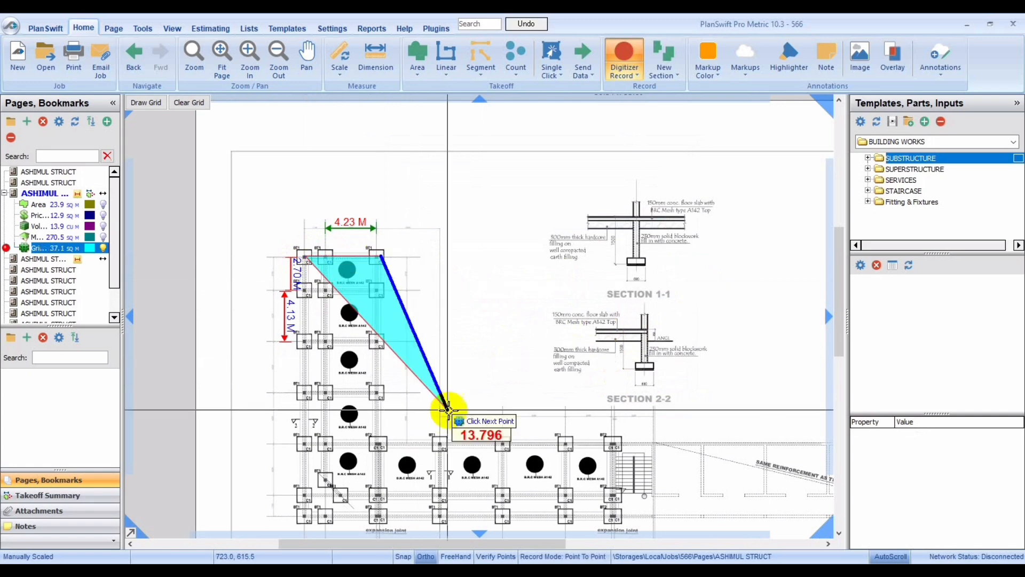
pyautogui.click(388, 443)
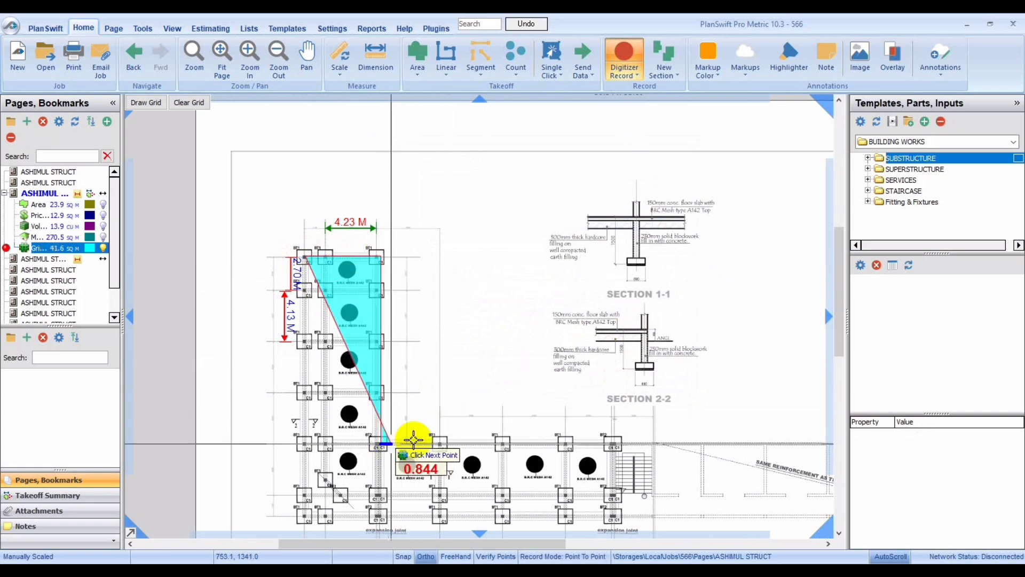
pyautogui.click(654, 443)
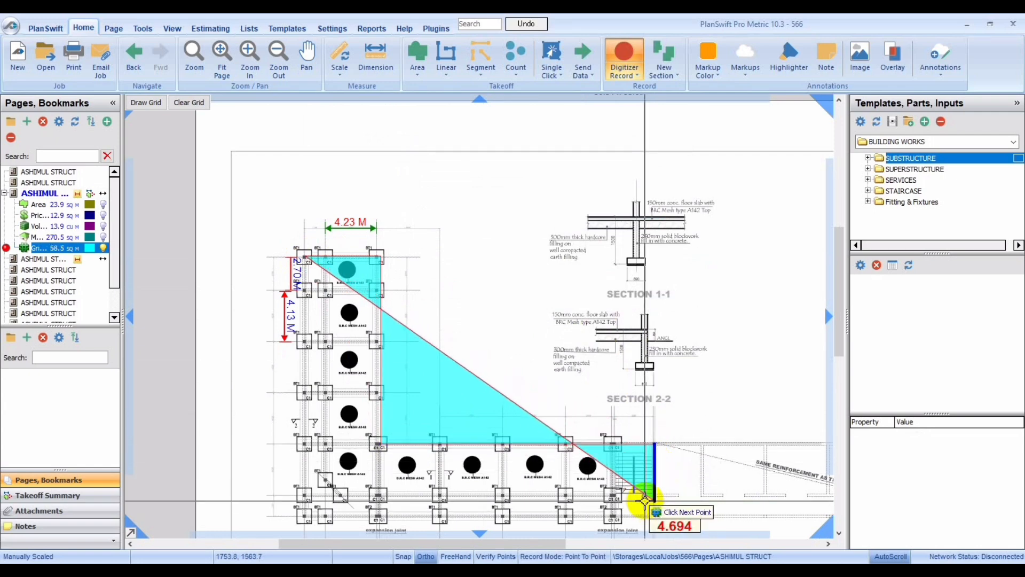
pyautogui.click(653, 521)
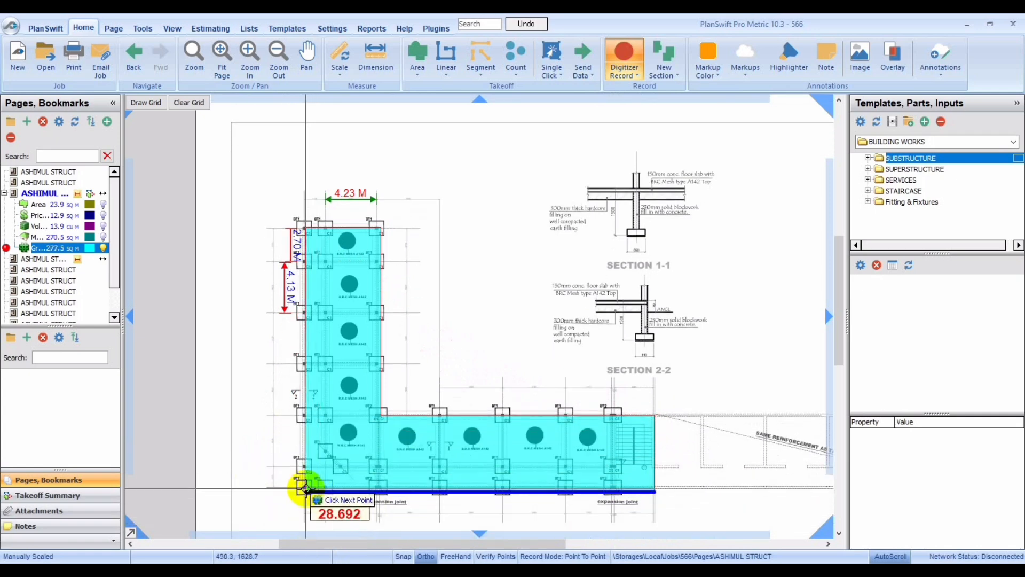
pyautogui.click(305, 488)
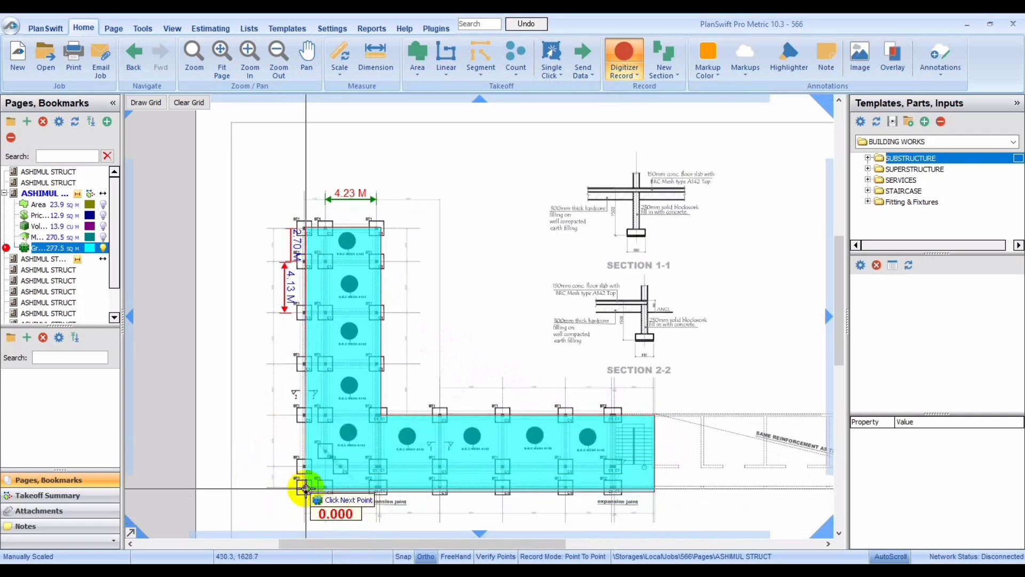
pyautogui.rightClick(310, 458)
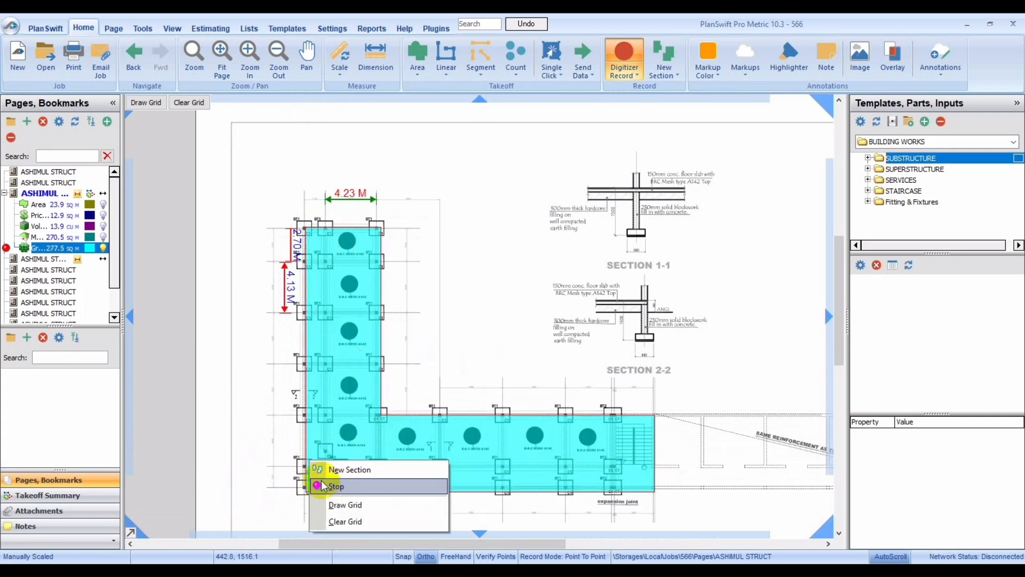
pyautogui.click(352, 486)
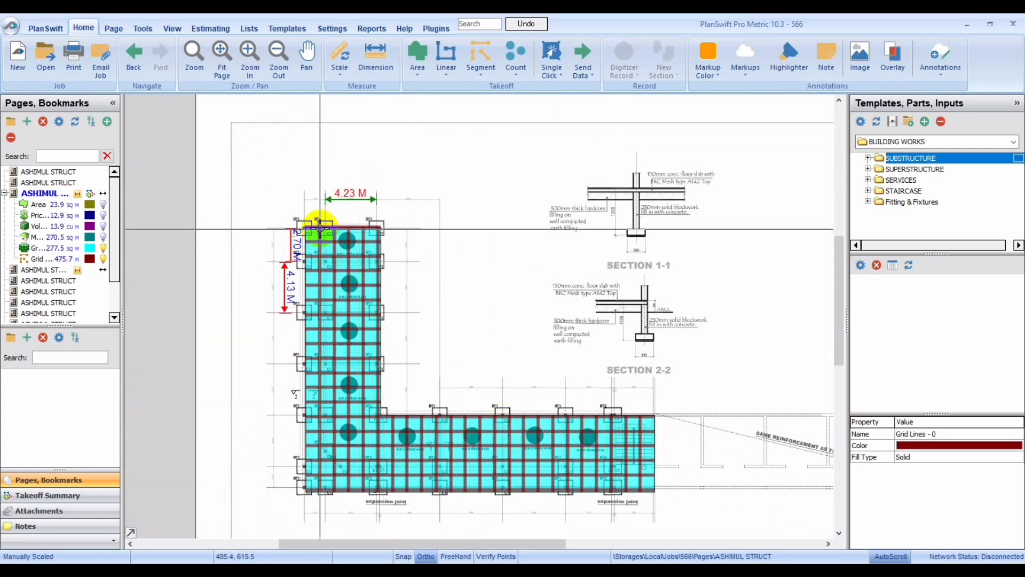
# Review the properties of the grid takeoff and close them without making changes
pyautogui.click(7, 248)
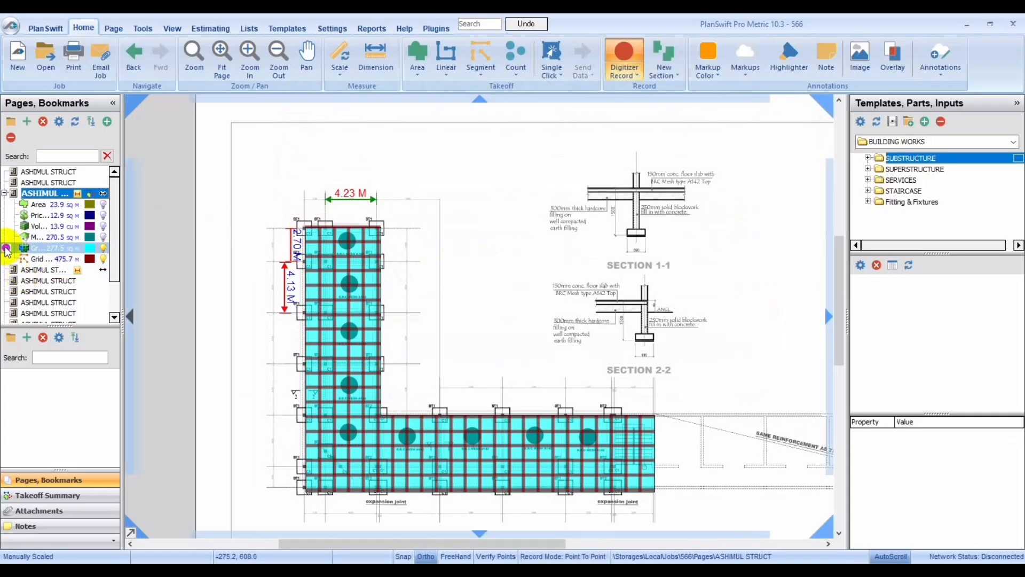
pyautogui.doubleClick(41, 255)
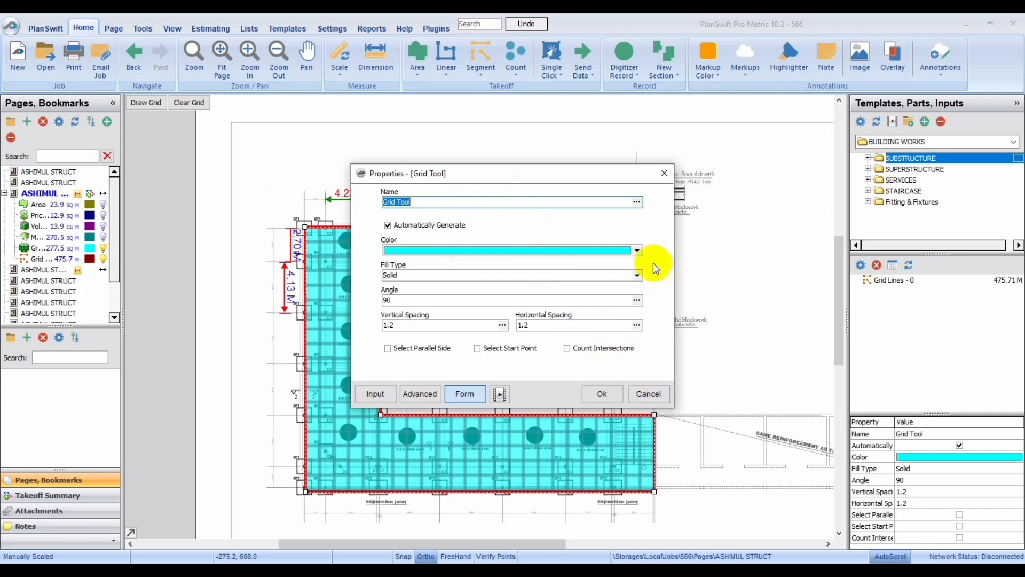
pyautogui.click(667, 179)
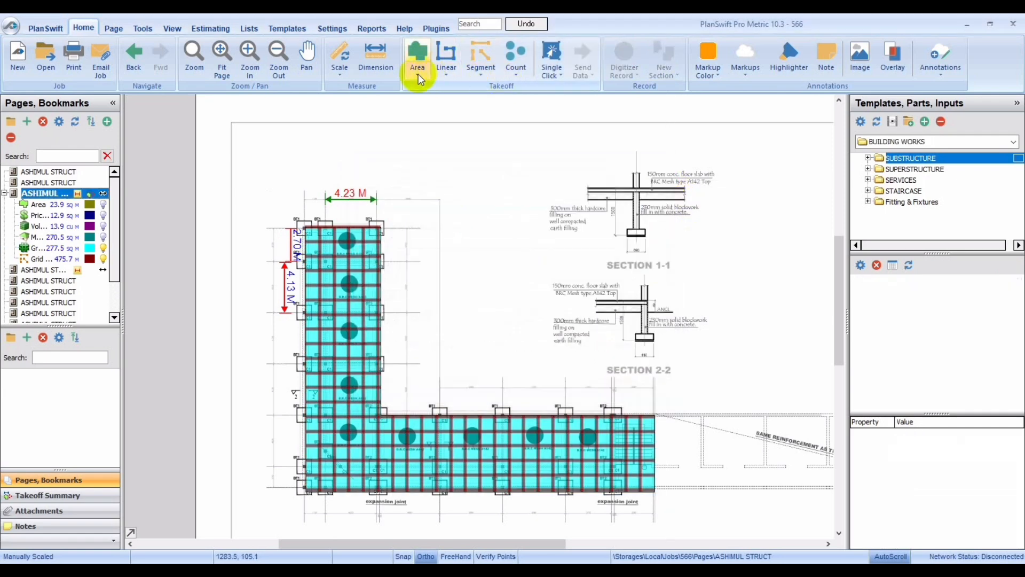
# Hide the grid area takeoff and its generated grid lines on the foundation plan
pyautogui.click(418, 73)
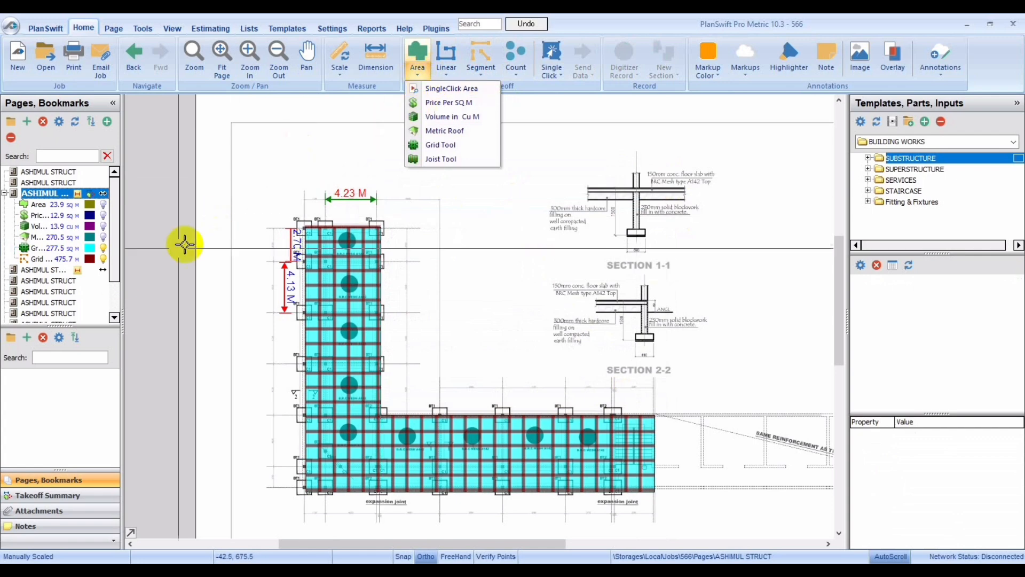
pyautogui.click(103, 249)
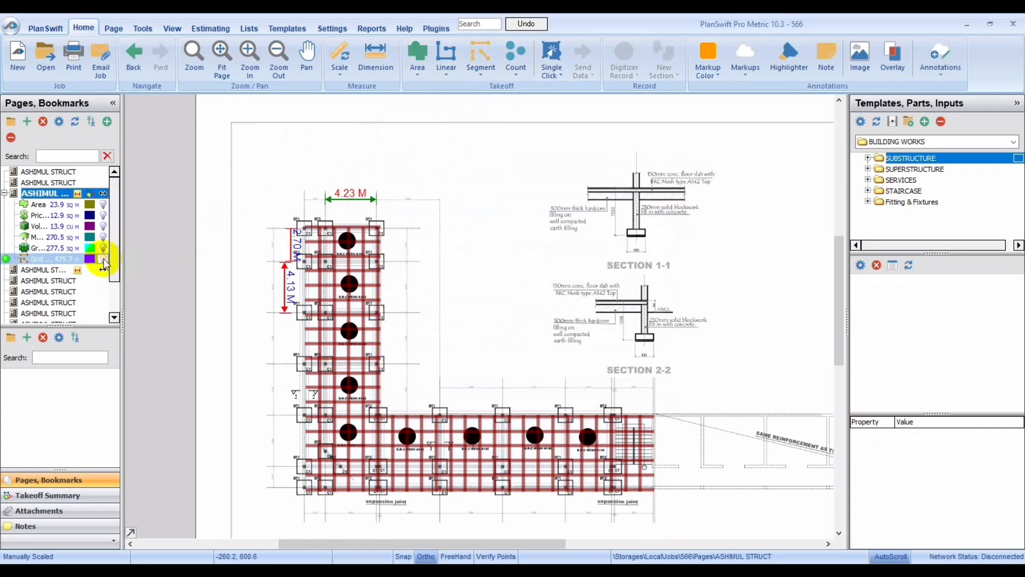
pyautogui.click(103, 259)
pyautogui.scroll(-2, 537, 142)
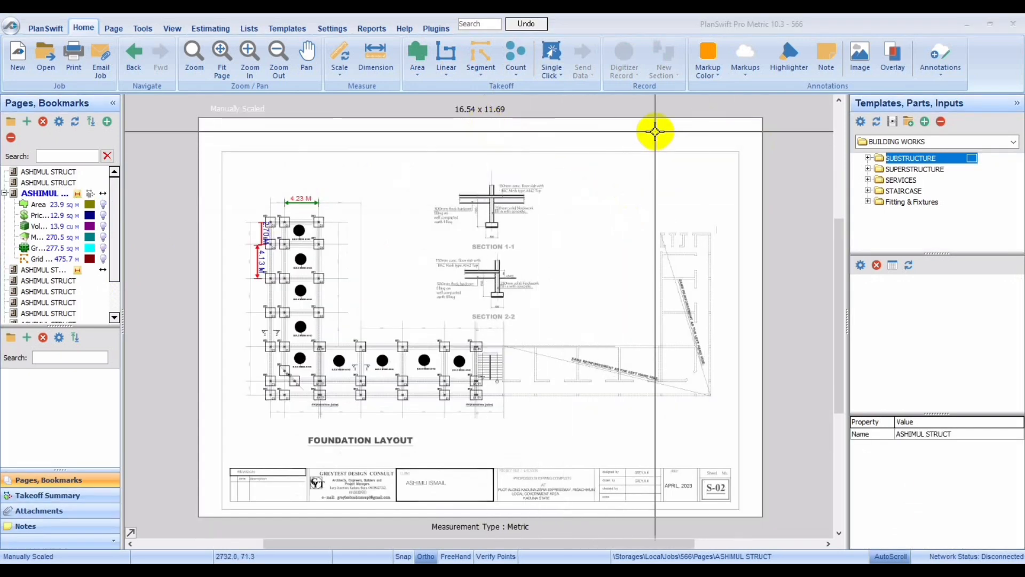
# Examine the Joist Tool takeoff's properties, including the joist type setting
pyautogui.click(412, 71)
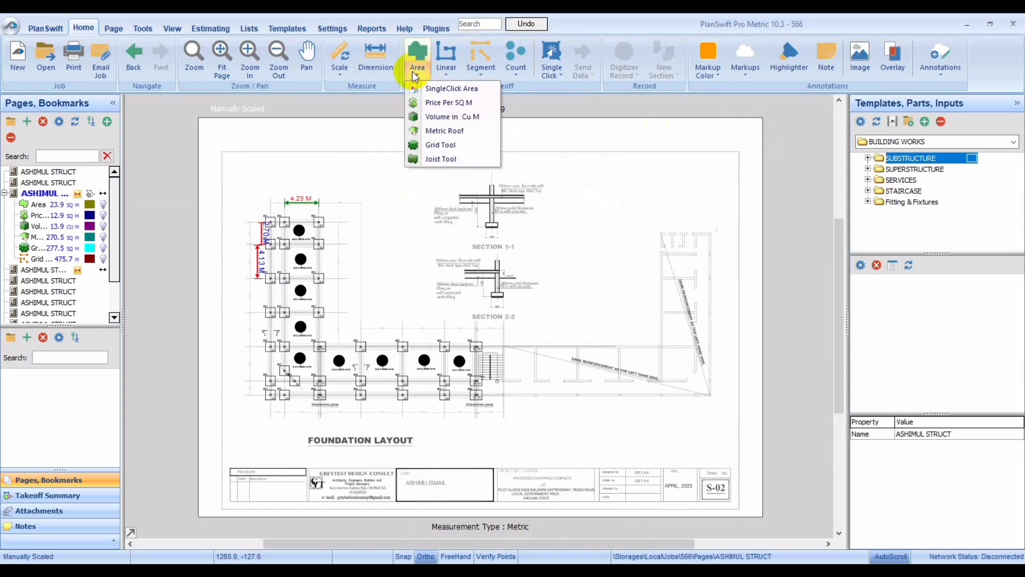
pyautogui.click(449, 158)
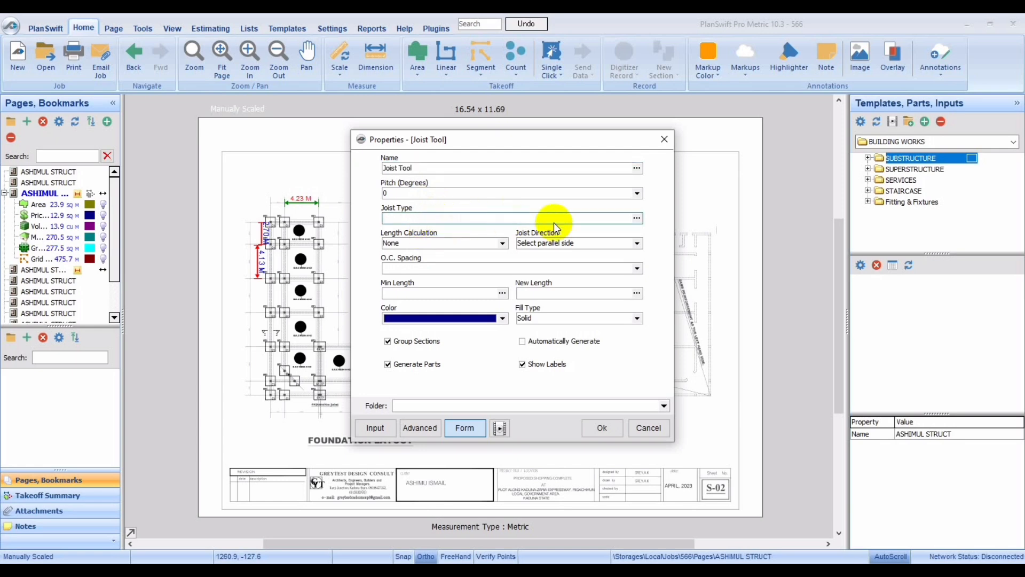
pyautogui.click(636, 218)
pyautogui.click(629, 180)
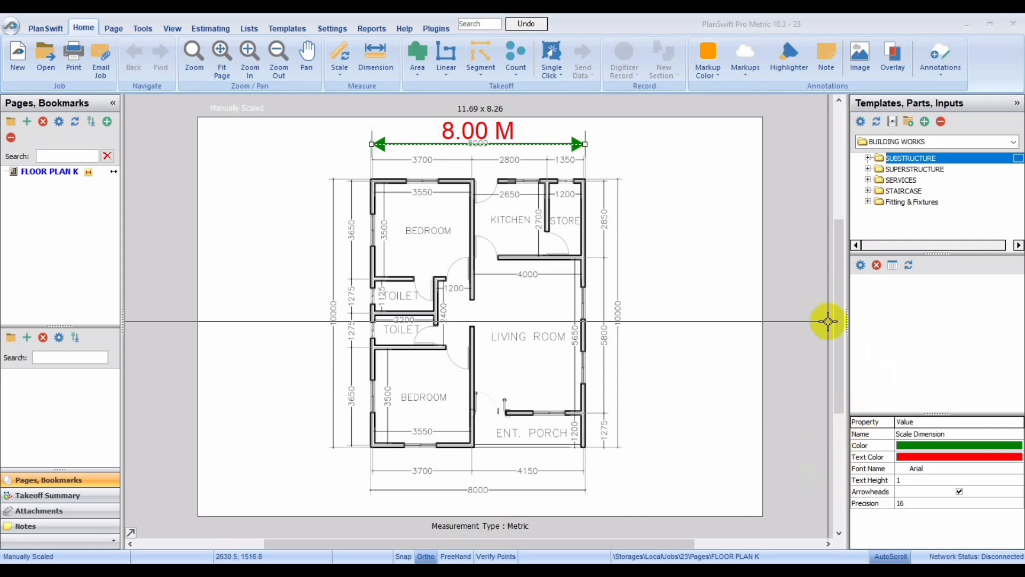
# Start a SingleClick Linear takeoff and capture the outer wall segment at the upper-left corner of the upper bedroom
pyautogui.click(445, 72)
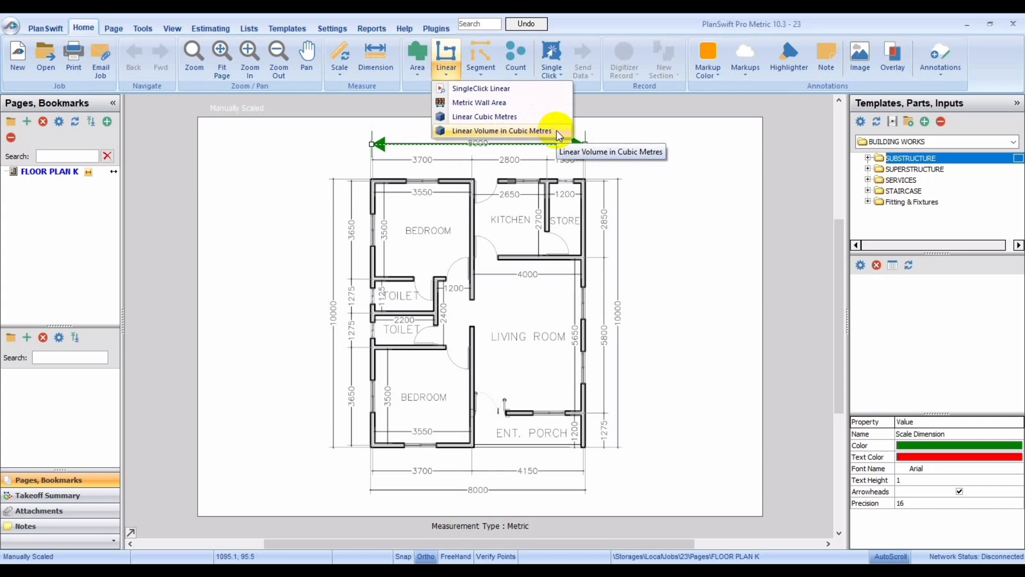
pyautogui.click(495, 93)
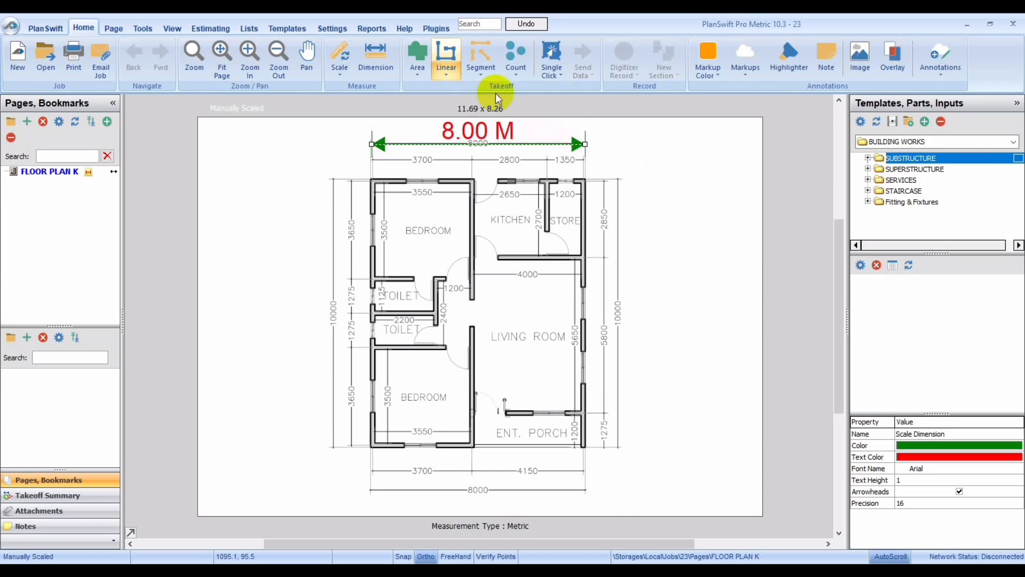
pyautogui.click(602, 342)
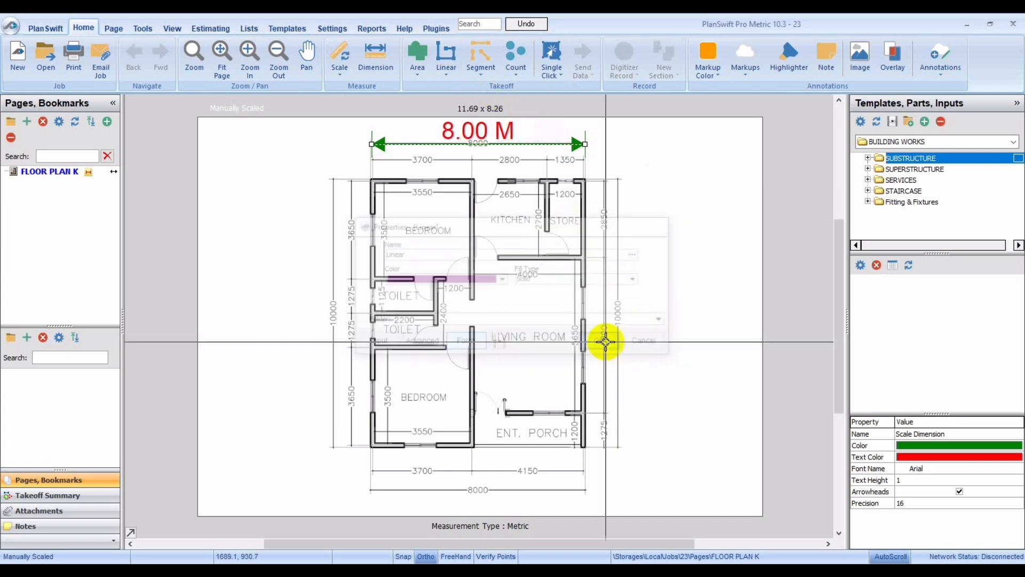
pyautogui.click(400, 188)
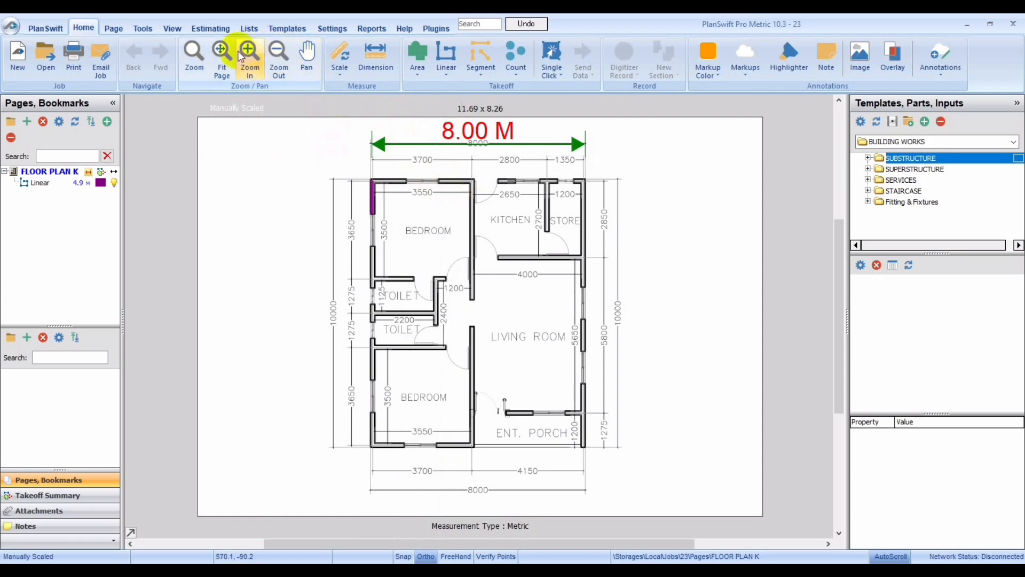
# Capture the kitchen and store walls, plus the outer wall down to the living room window, in a red SingleClick Linear takeoff
pyautogui.click(194, 55)
pyautogui.moveTo(287, 163); pyautogui.dragTo(669, 449)
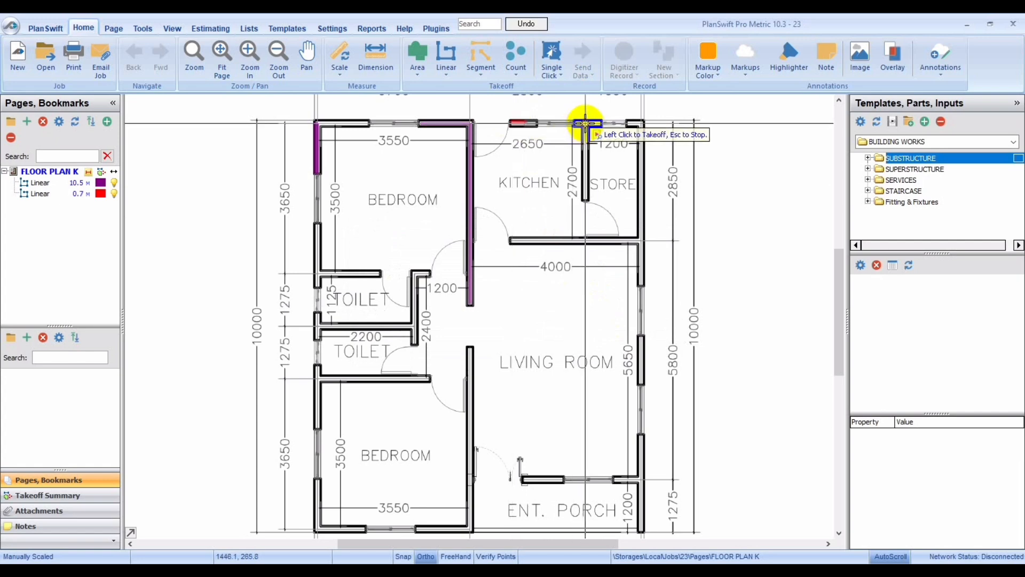
pyautogui.click(586, 196)
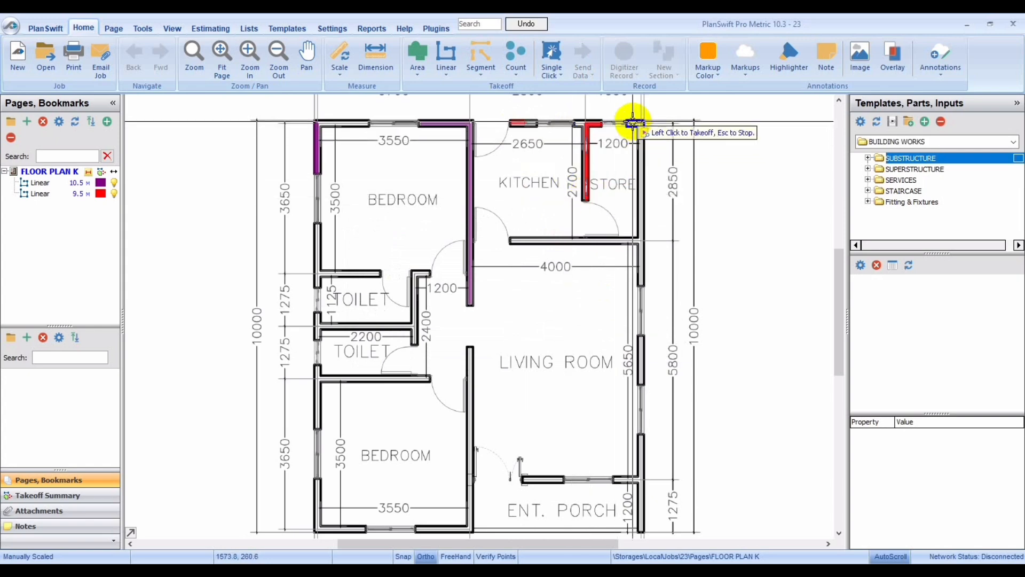
pyautogui.click(633, 123)
pyautogui.click(639, 124)
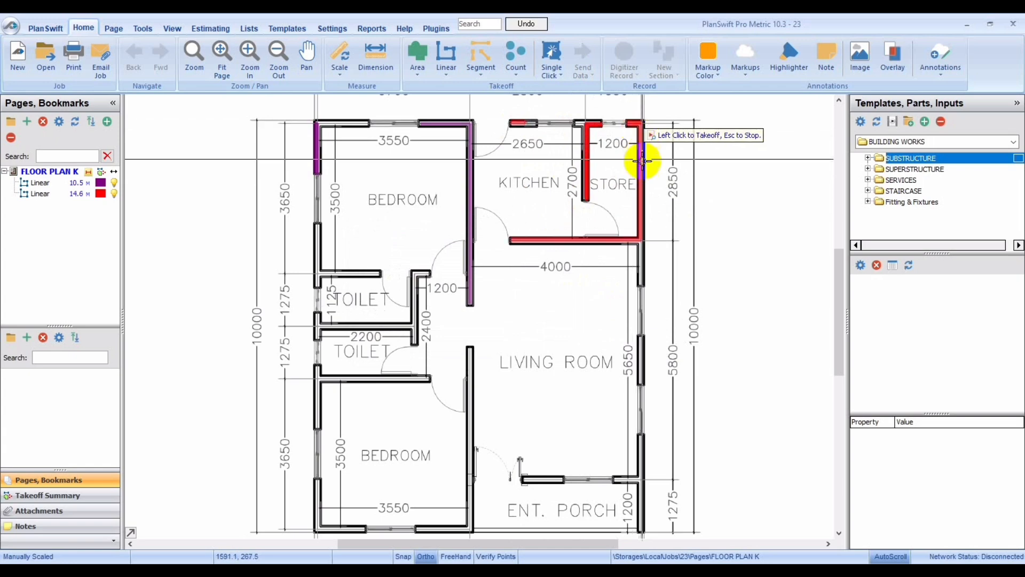
pyautogui.click(640, 276)
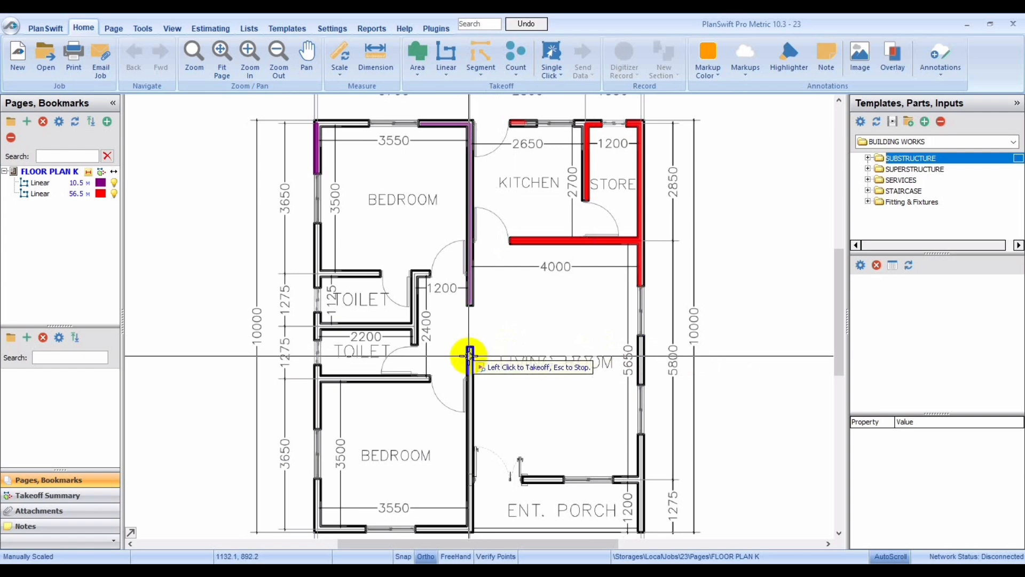
# Add the lower bedroom's walls to the red linear takeoff, including its partitions against the living room and the toilet
pyautogui.click(469, 356)
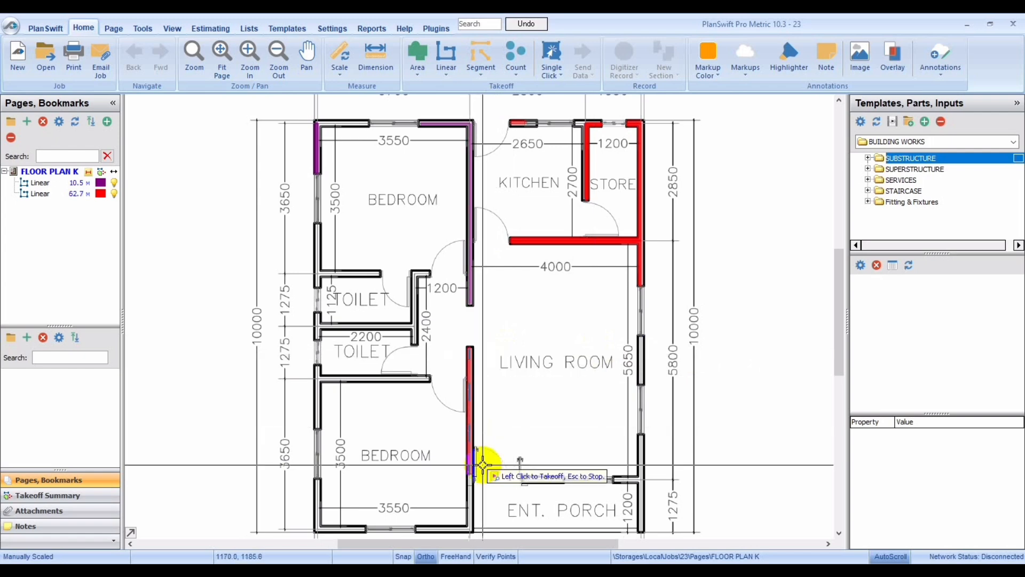
pyautogui.click(453, 528)
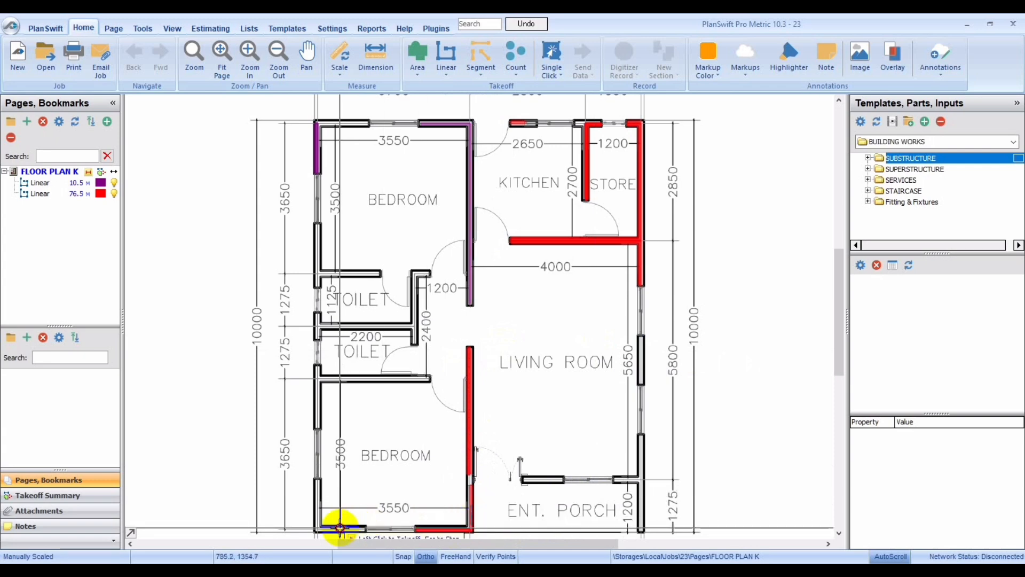
pyautogui.click(317, 528)
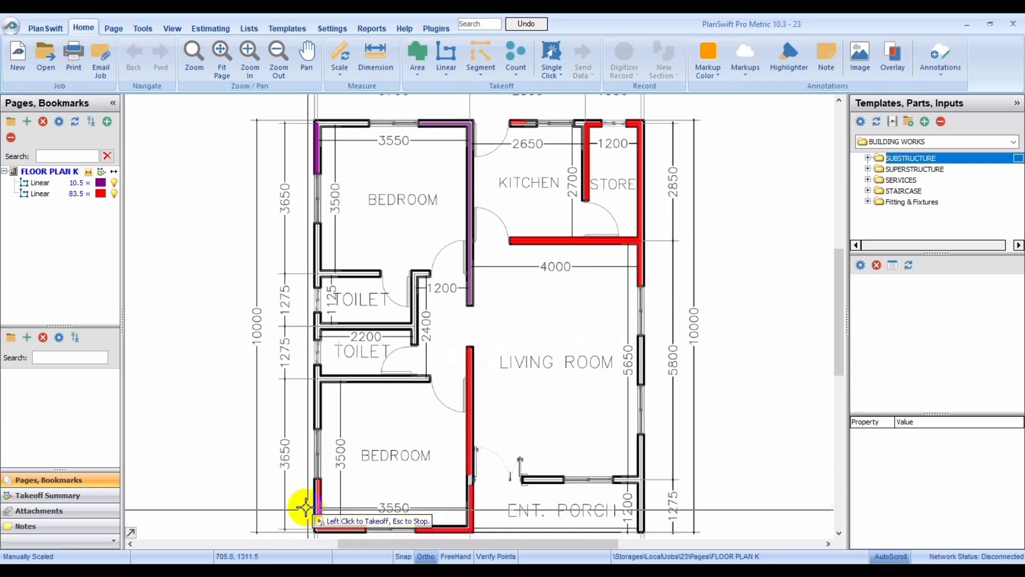
pyautogui.click(317, 377)
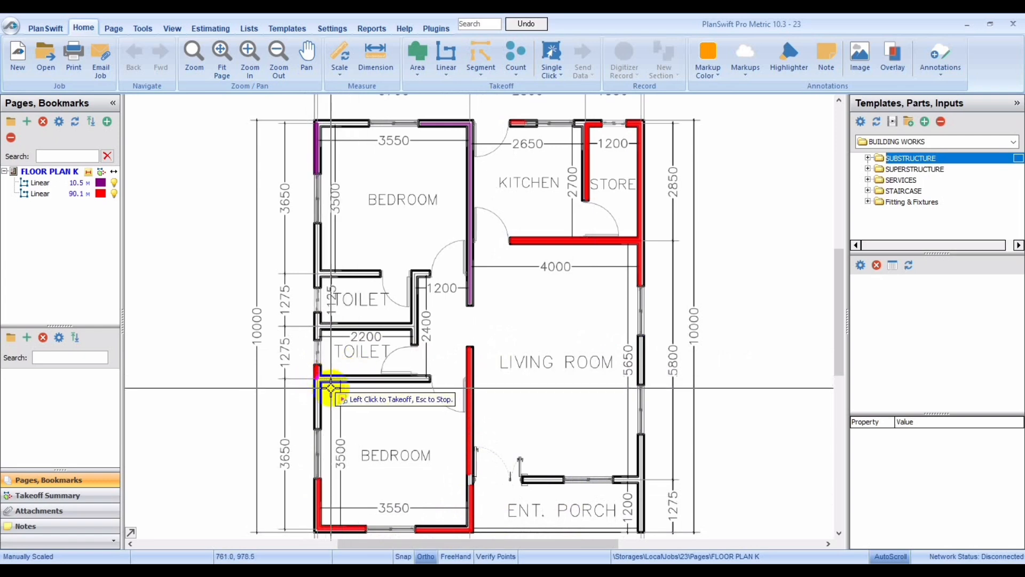
pyautogui.click(372, 377)
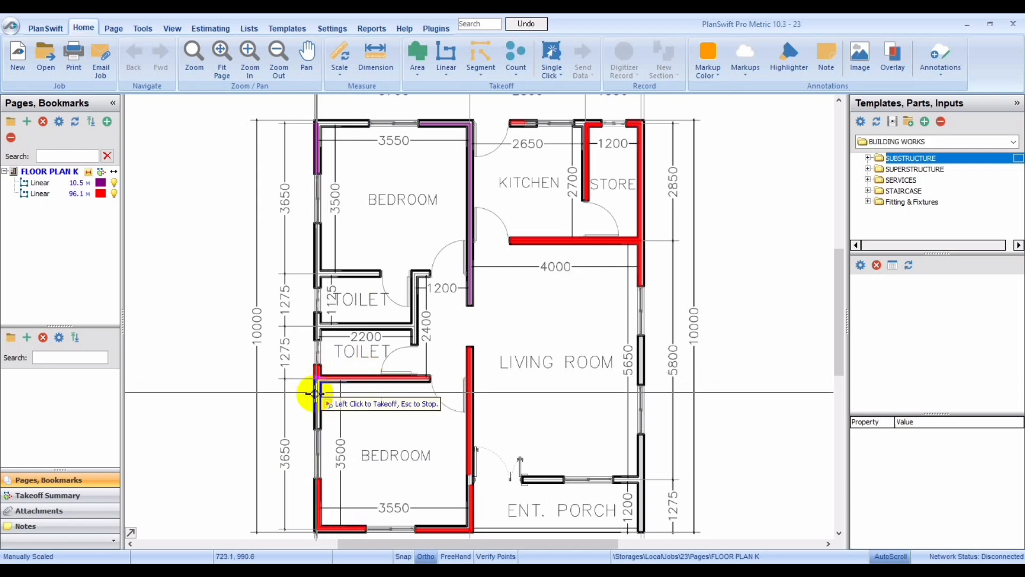
pyautogui.click(316, 401)
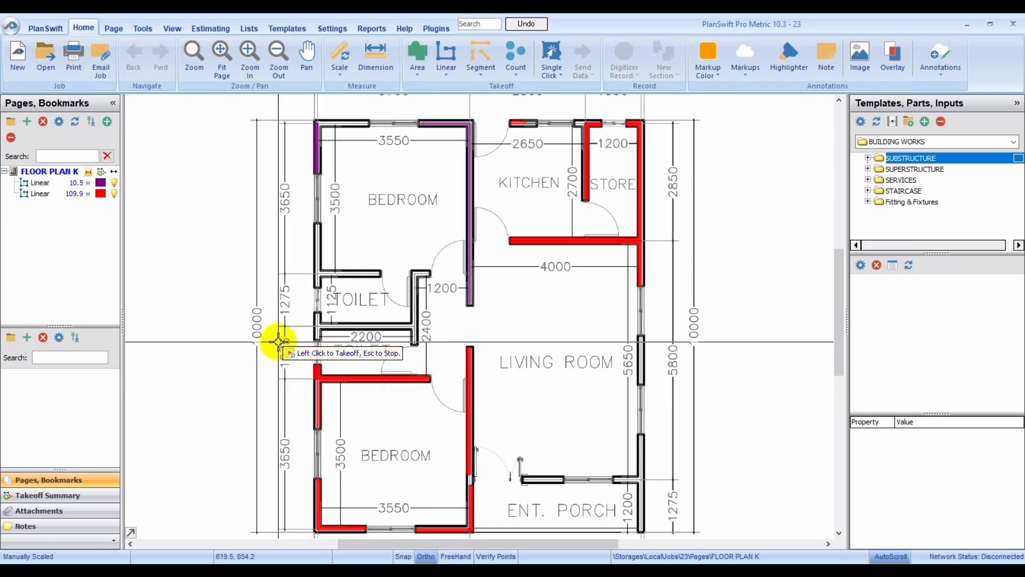
# Add the upper bedroom's remaining outer walls and the toilet partitions to the red linear takeoff, and hide it on the plan
pyautogui.click(317, 242)
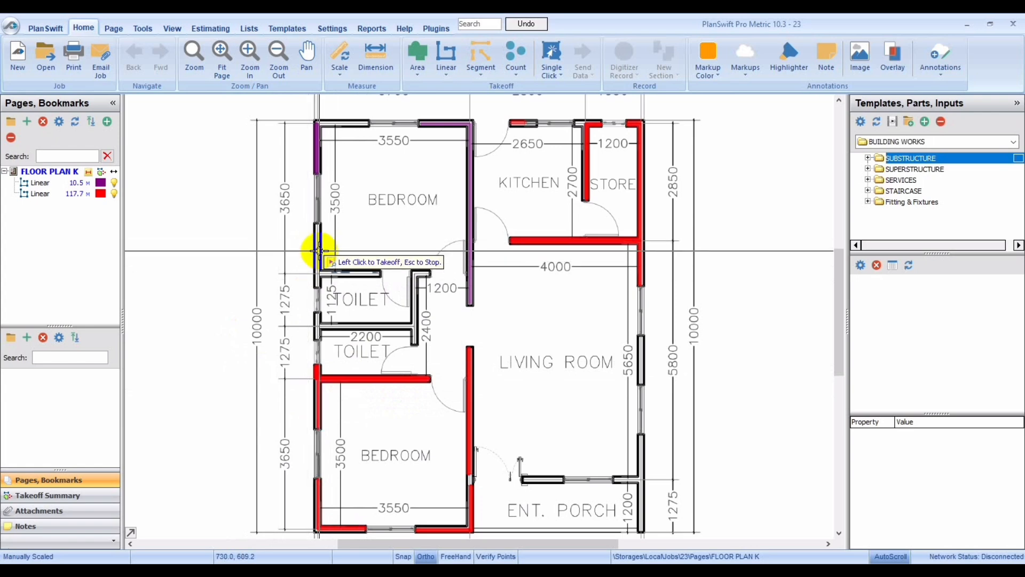
pyautogui.click(317, 243)
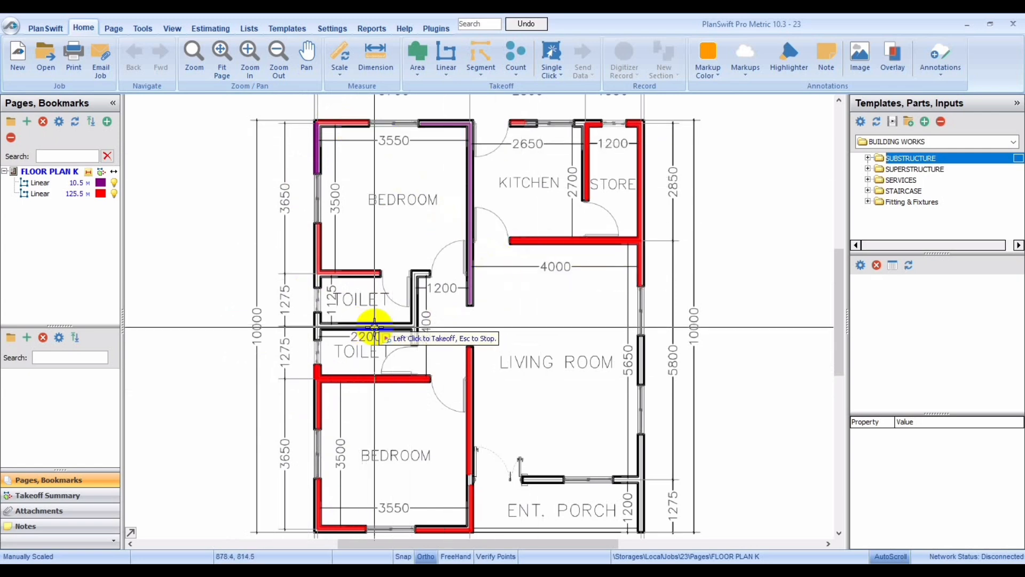
pyautogui.click(415, 328)
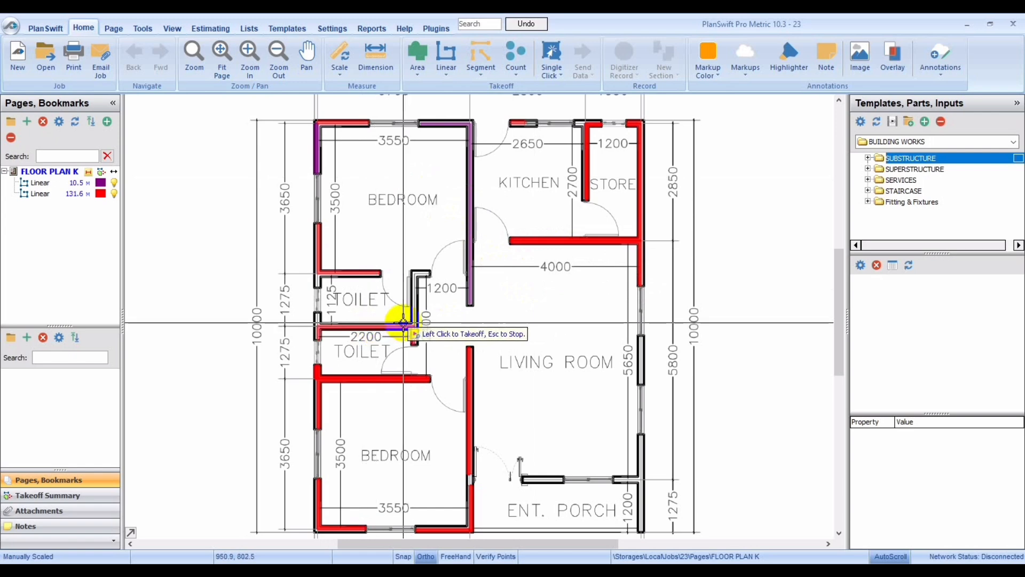
pyautogui.click(413, 298)
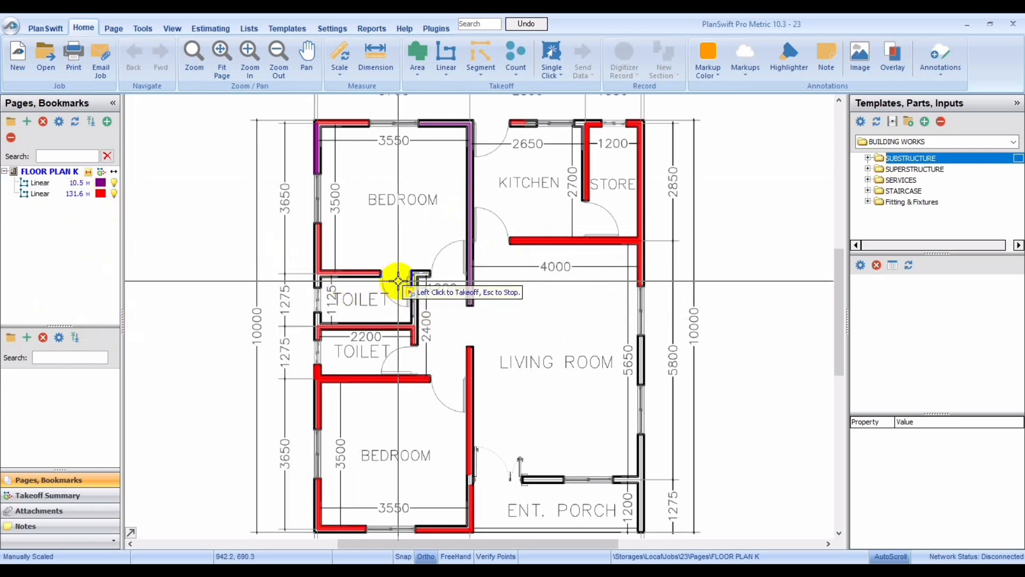
pyautogui.click(416, 280)
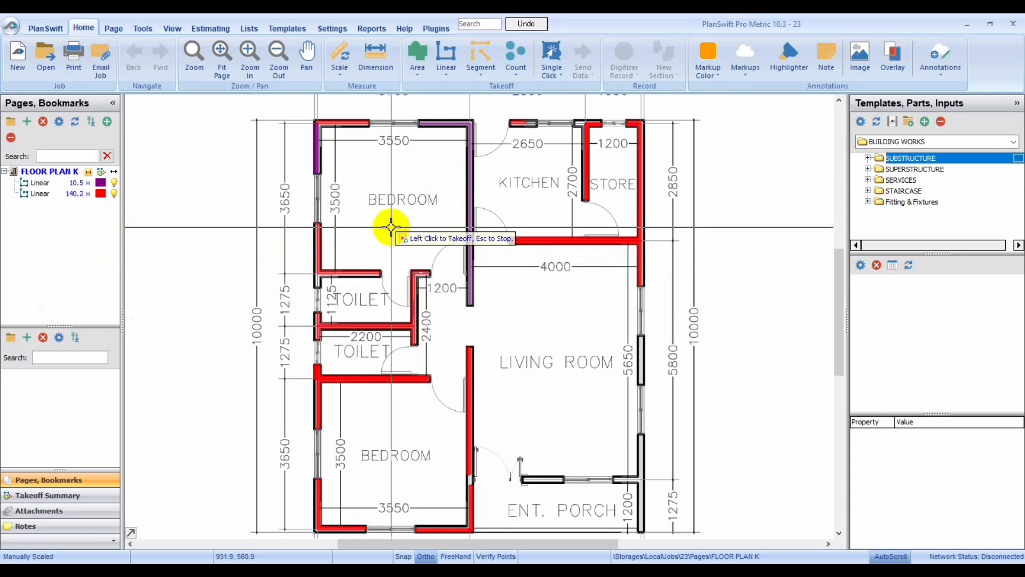
pyautogui.click(113, 192)
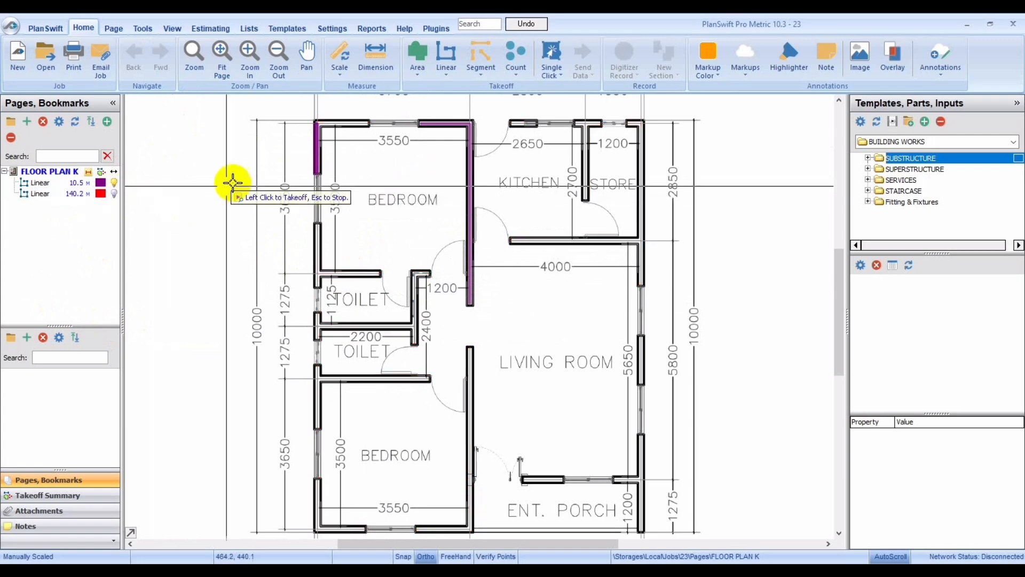
# Create a Metric Wall Area takeoff with a wall height of 3.0 and 2 wall sides
pyautogui.click(447, 69)
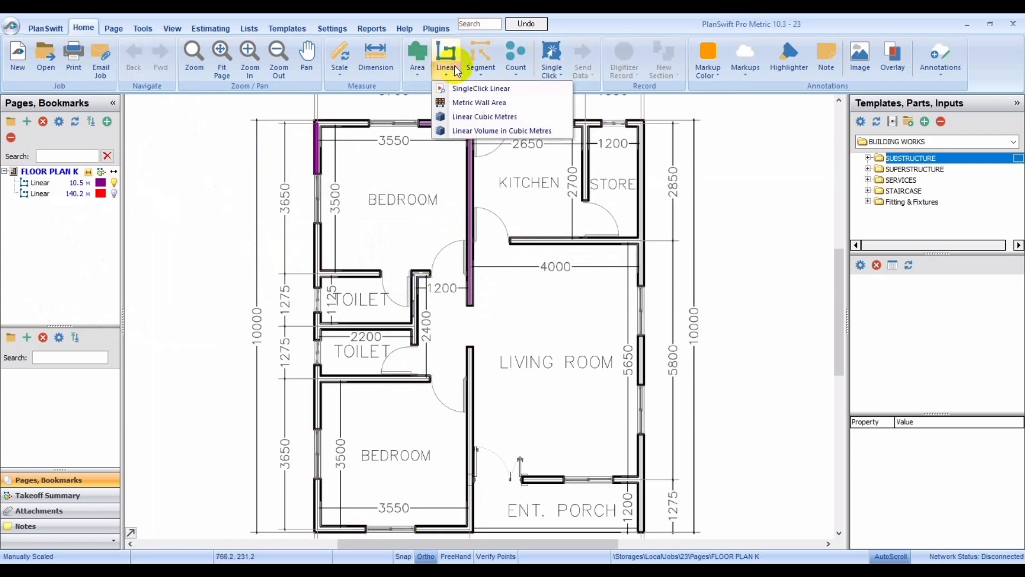
pyautogui.click(464, 103)
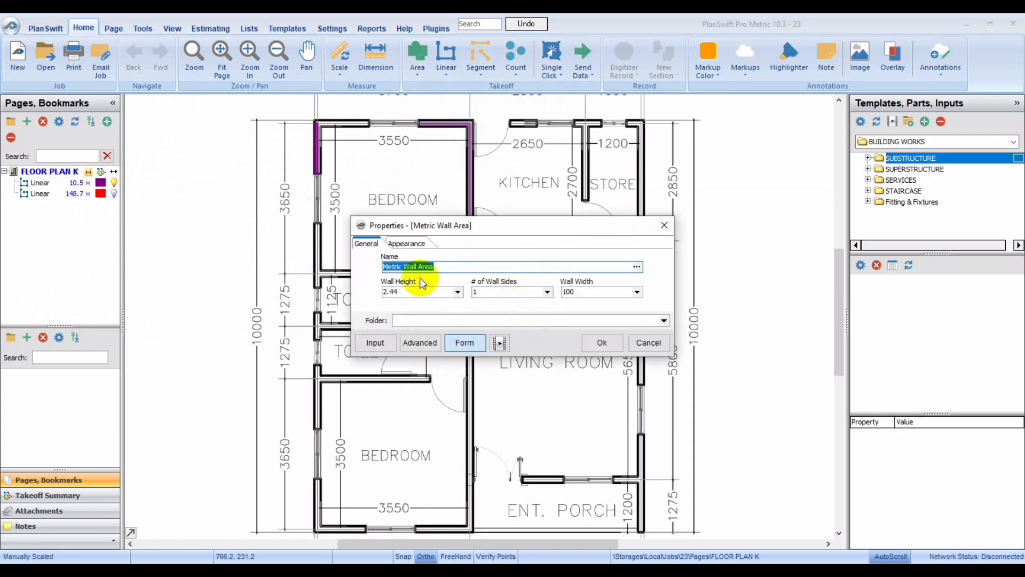
pyautogui.click(397, 291)
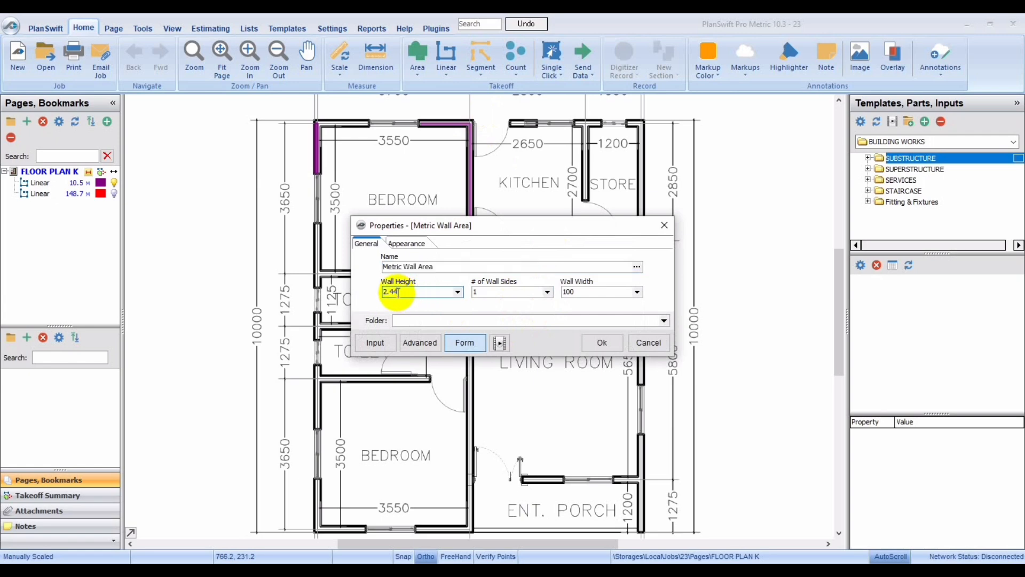
pyautogui.moveTo(412, 294); pyautogui.dragTo(381, 283)
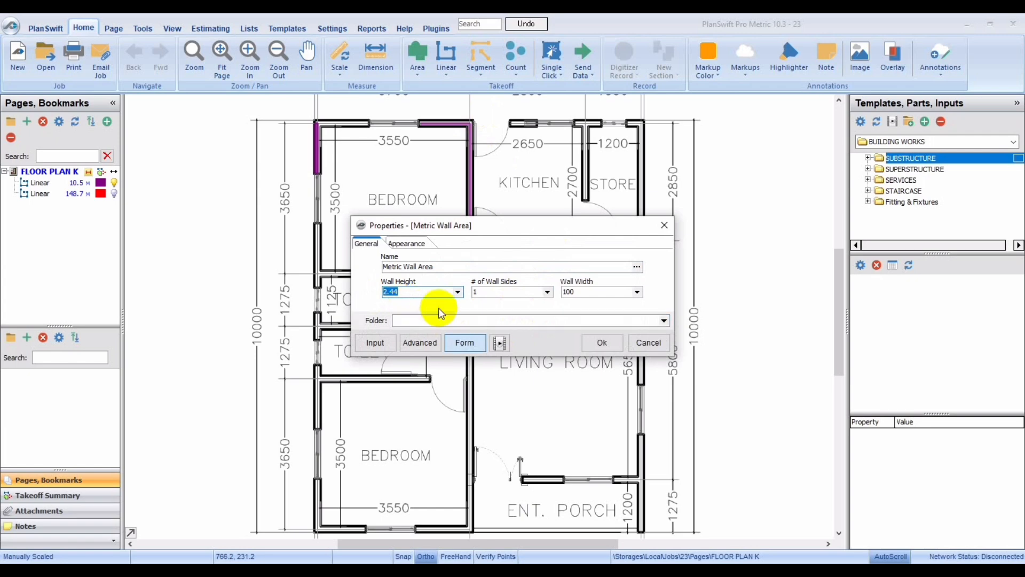
pyautogui.write('3')
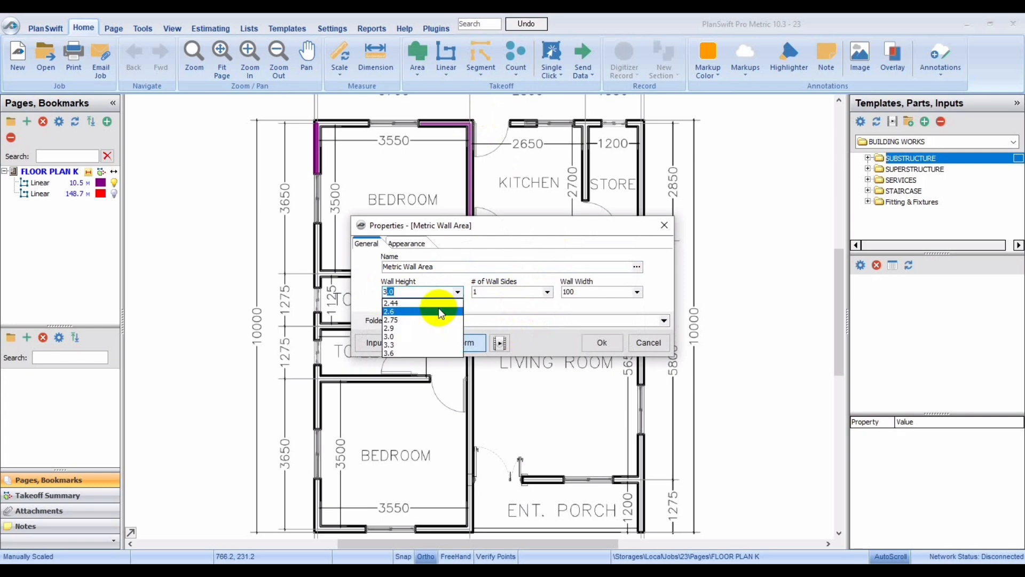
pyautogui.click(408, 336)
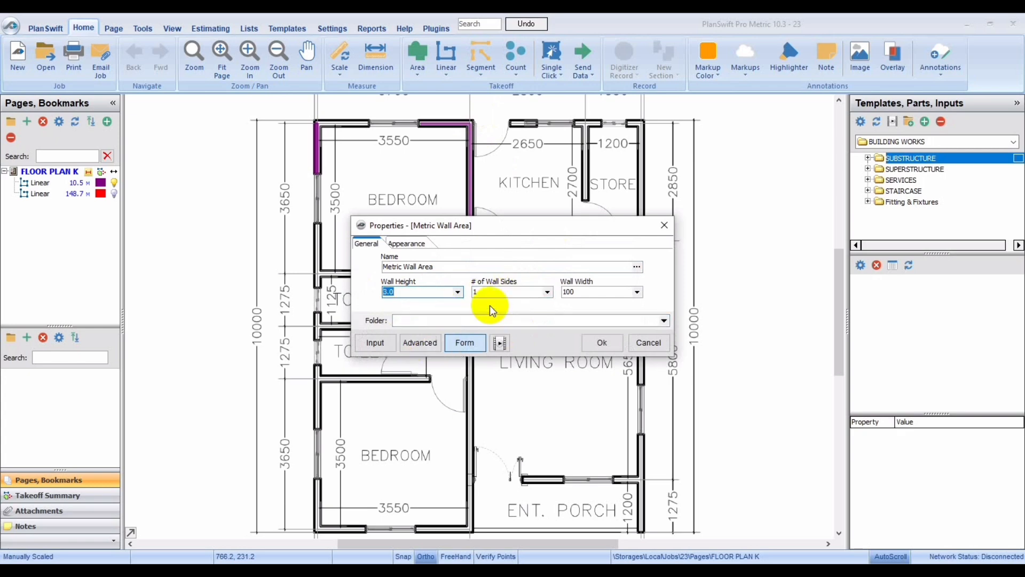
pyautogui.click(549, 292)
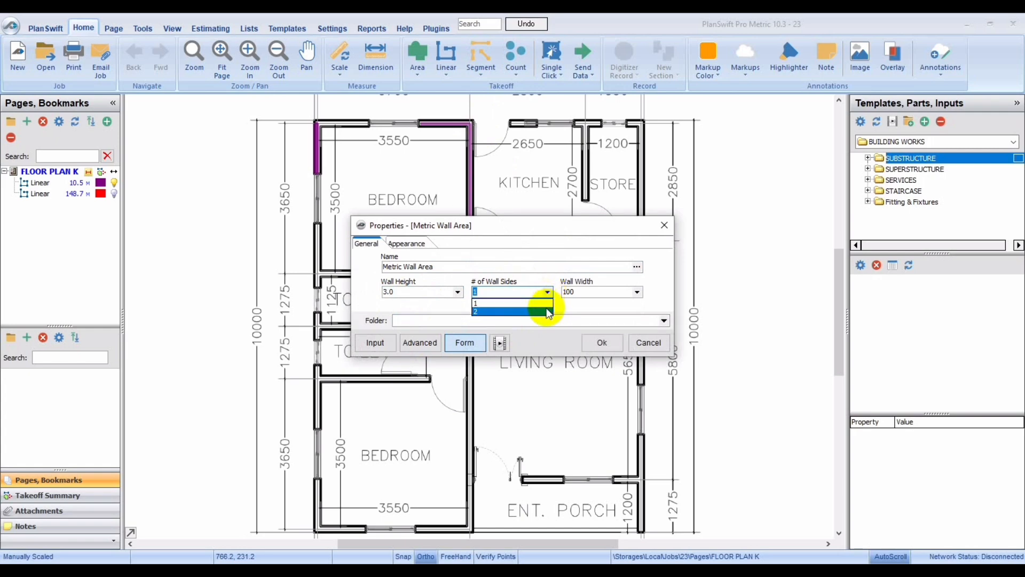
pyautogui.click(612, 343)
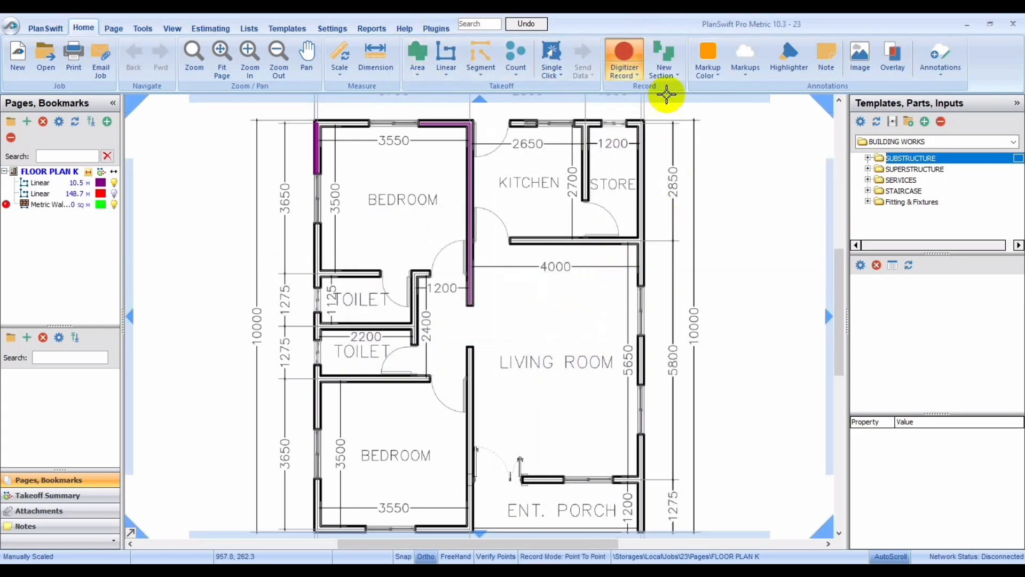
# Trace the right outer wall from the store's top corner in two sections separated by the living room's upper window, and stop recording
pyautogui.click(629, 131)
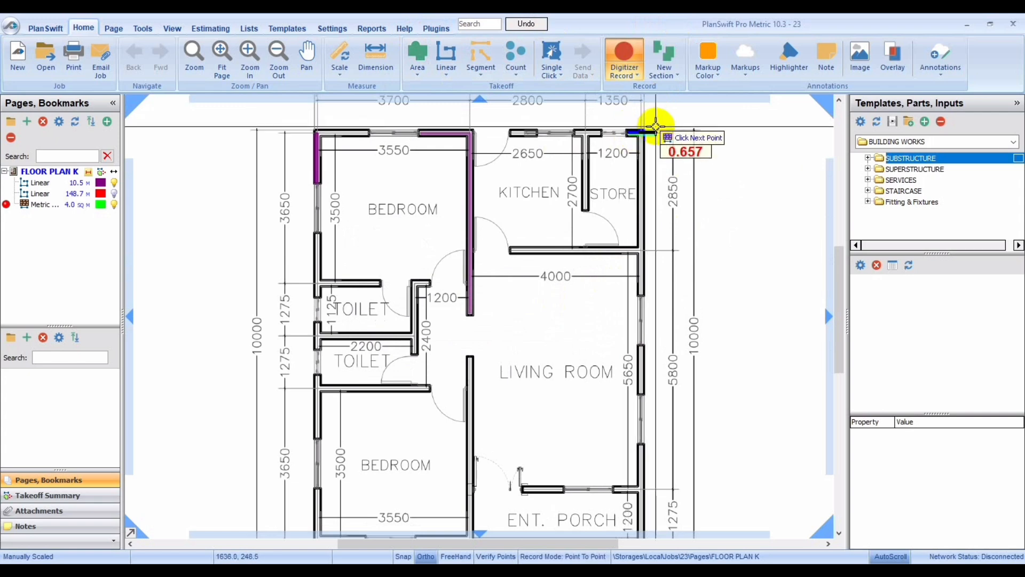
pyautogui.click(643, 131)
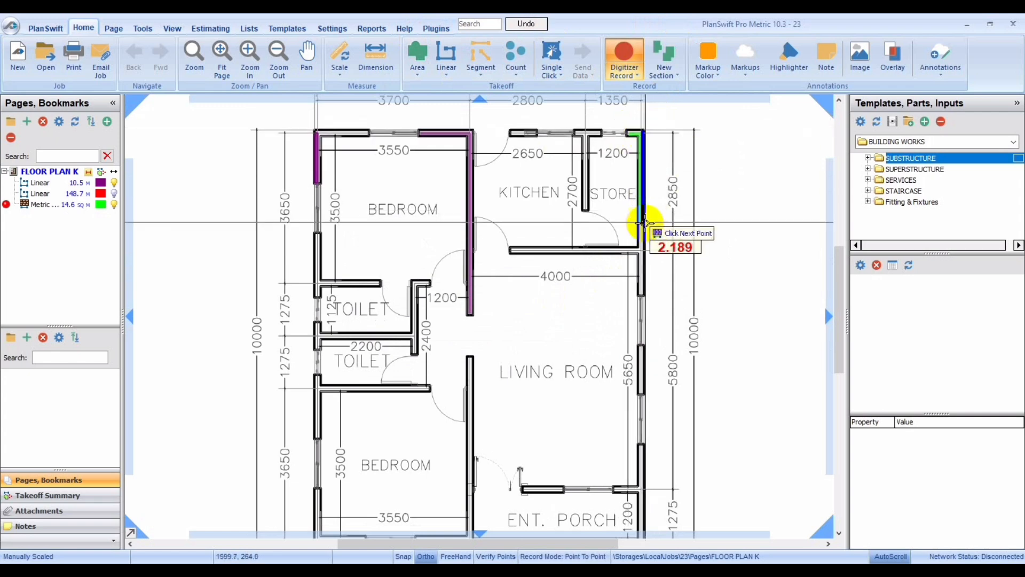
pyautogui.click(635, 294)
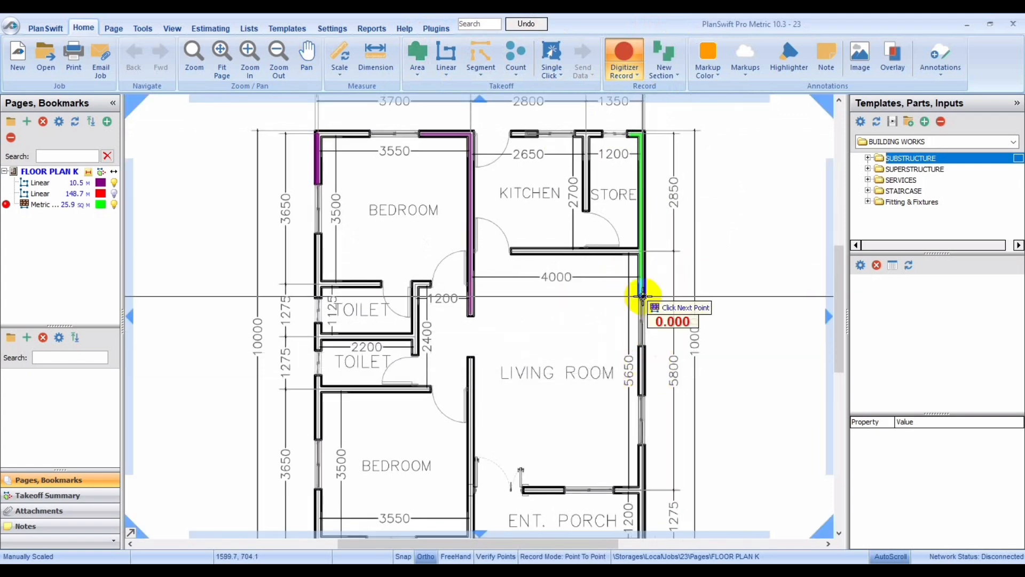
pyautogui.click(641, 350)
pyautogui.click(643, 397)
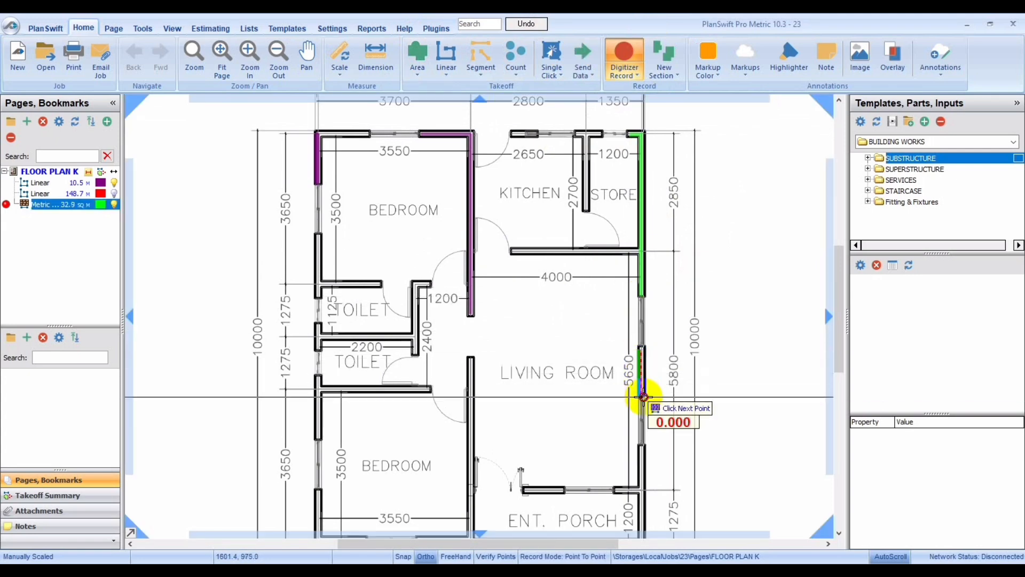
pyautogui.click(641, 448)
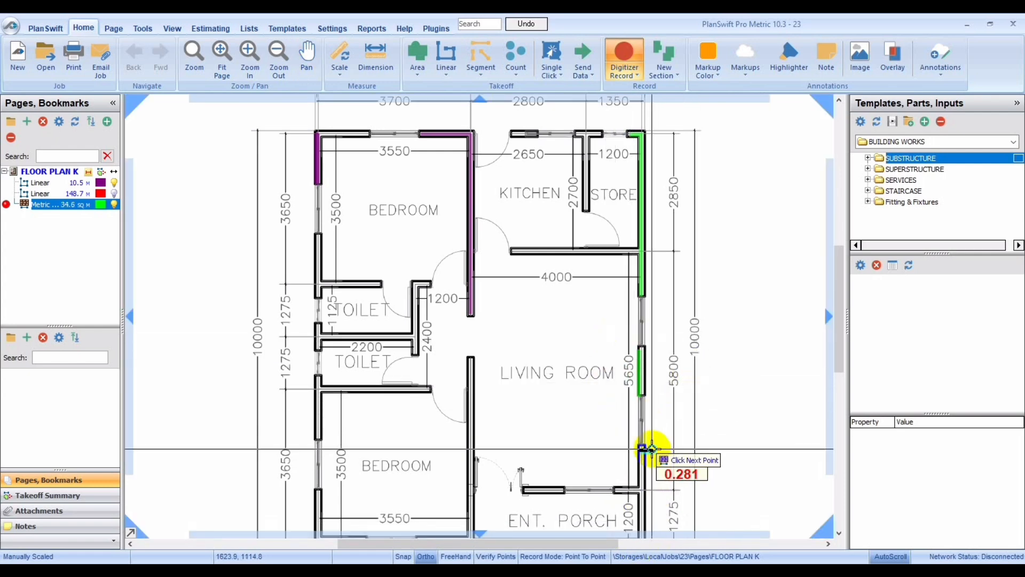
pyautogui.rightClick(688, 428)
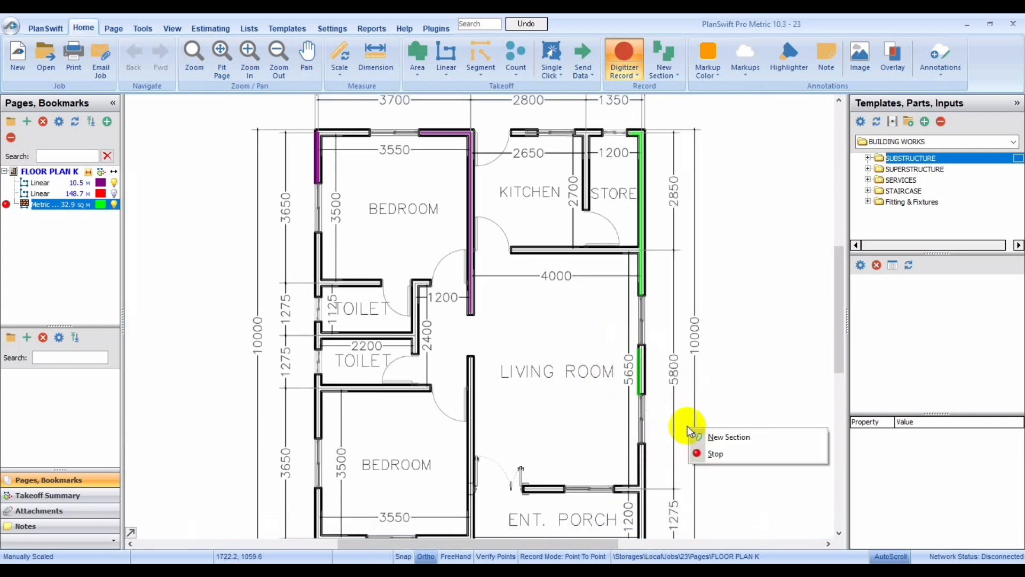
pyautogui.click(711, 454)
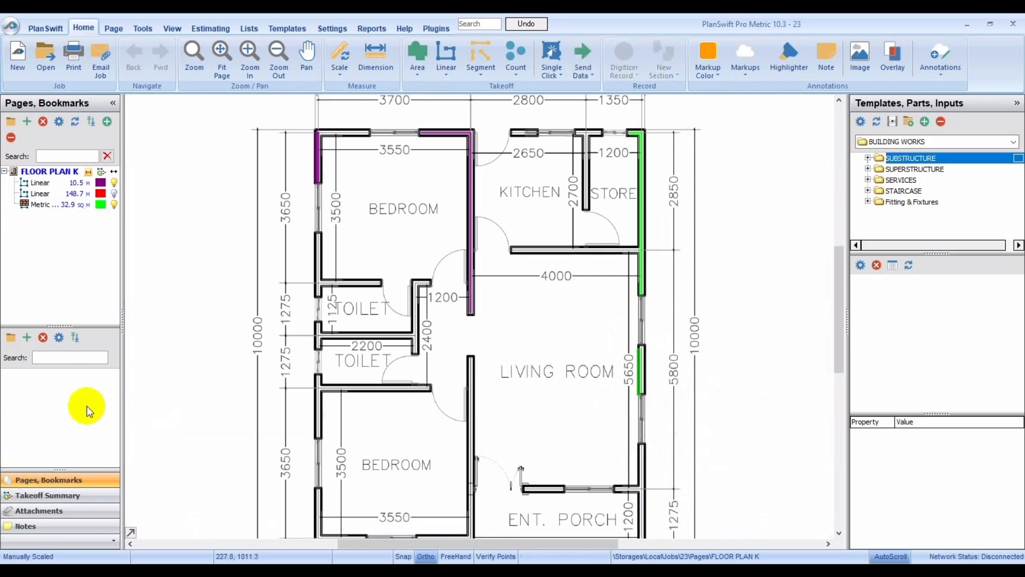
# Create a Linear Cubic Metres takeoff with a 2.44 m wall height and 100 mm wall width, and hide the green wall area takeoff
pyautogui.click(447, 74)
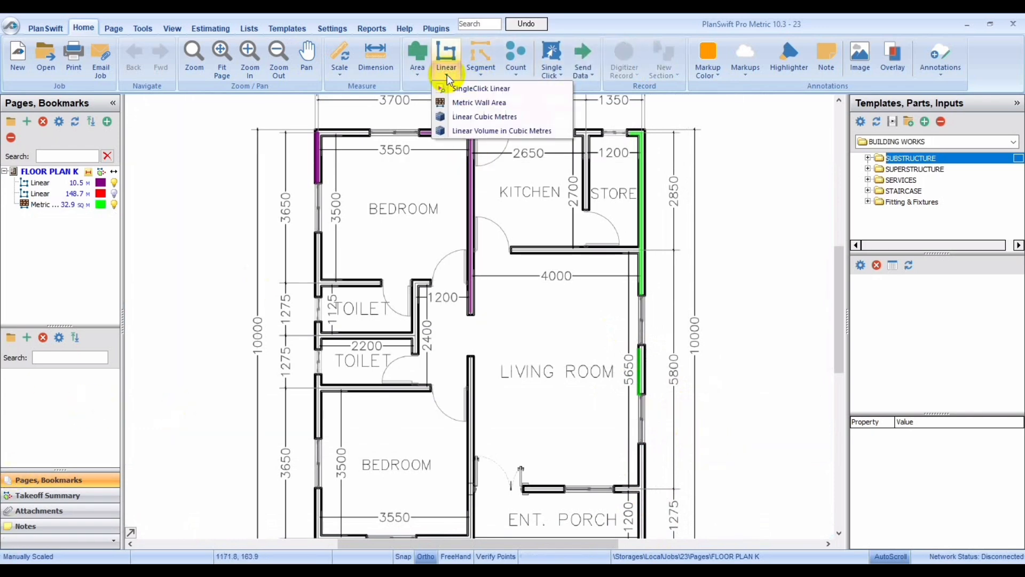
pyautogui.click(465, 115)
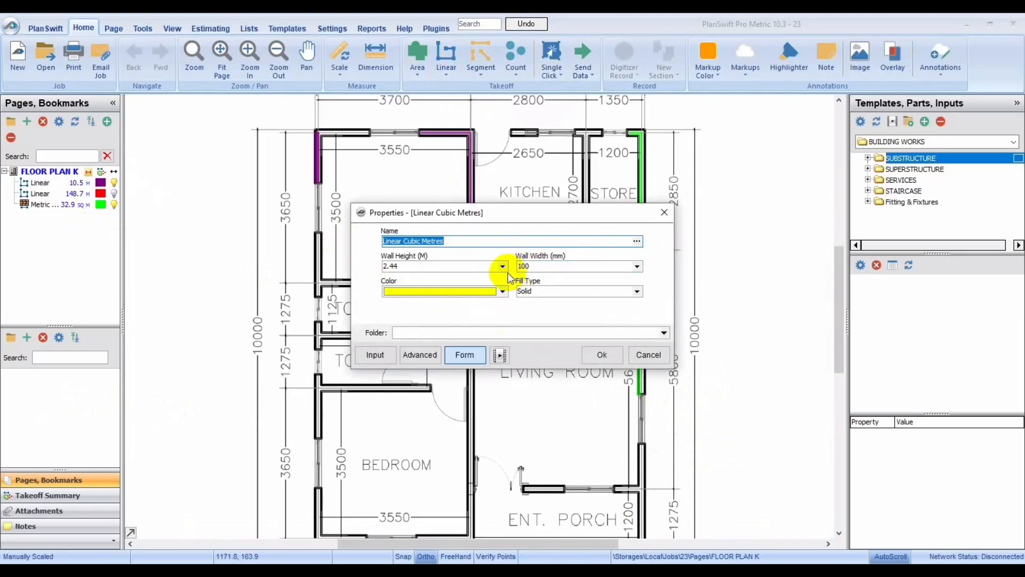
pyautogui.click(601, 357)
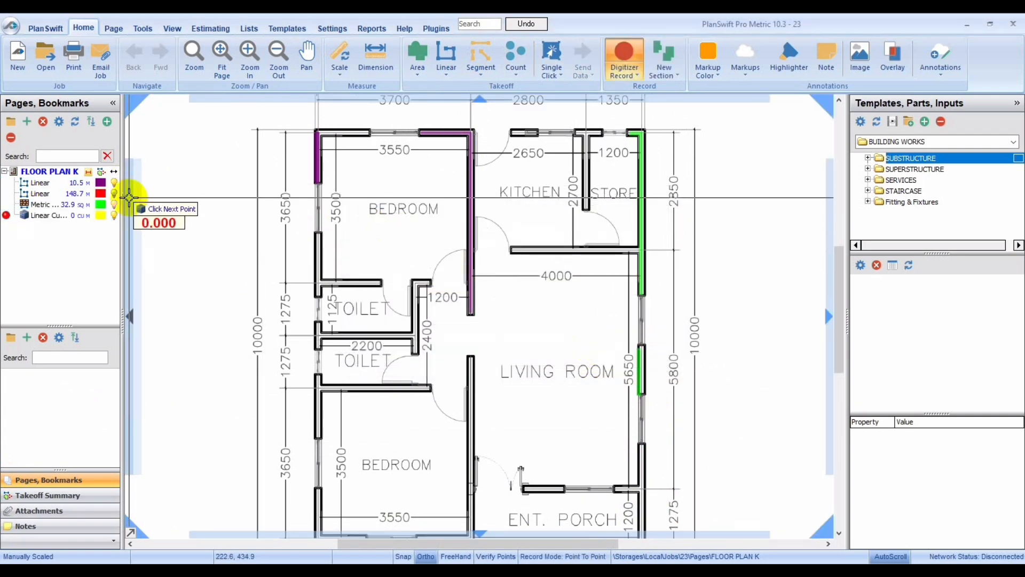
pyautogui.click(115, 205)
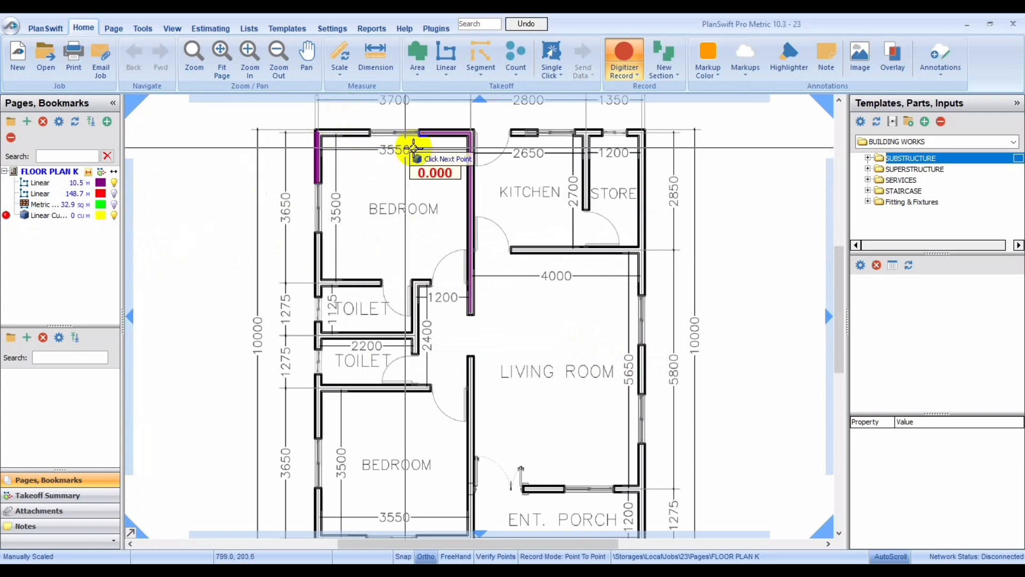
# Trace the store's outer corner and the right outer wall into the cubic metres takeoff, in two sections separated by the living room's upper window
pyautogui.click(630, 132)
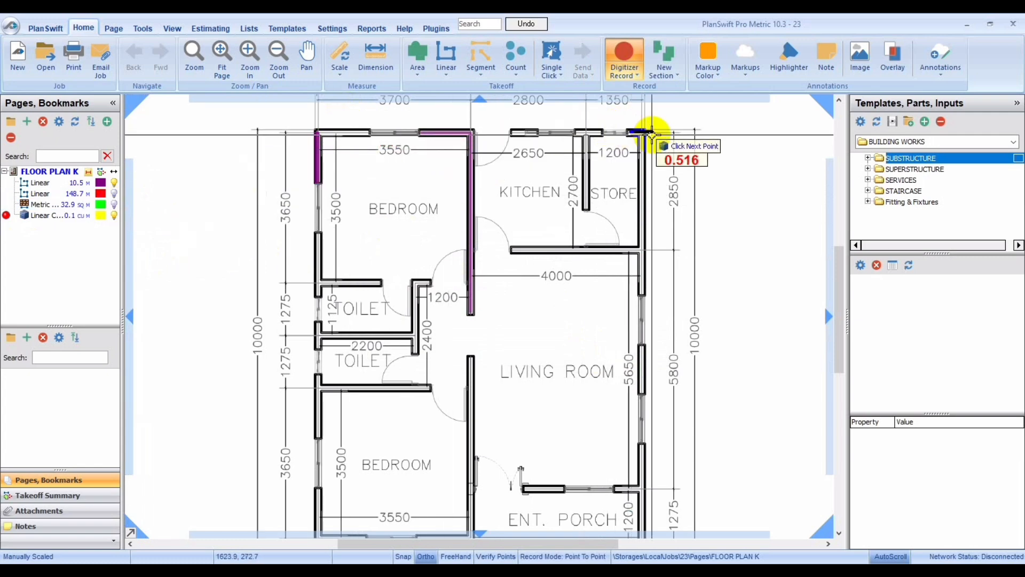
pyautogui.click(643, 132)
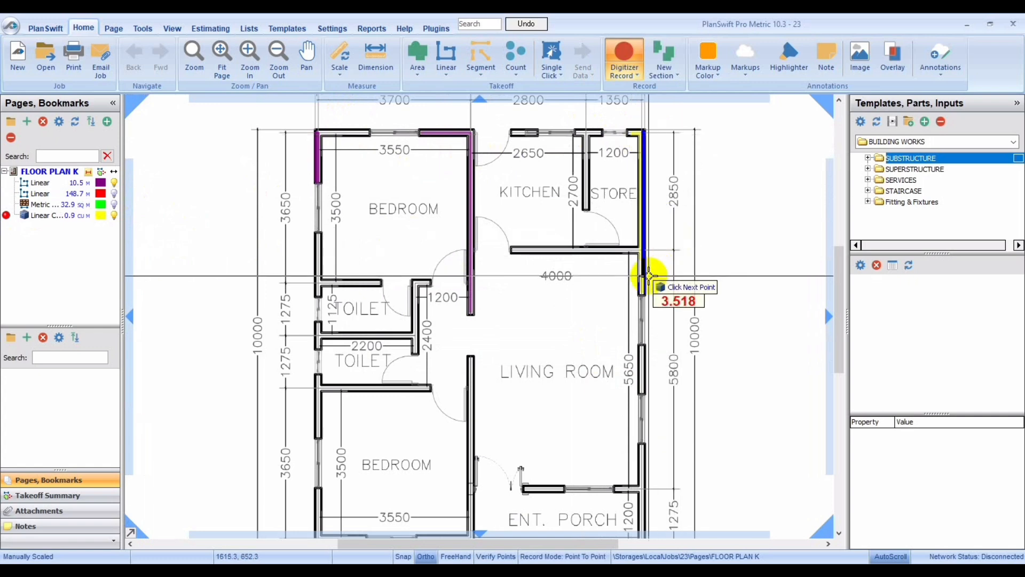
pyautogui.click(642, 293)
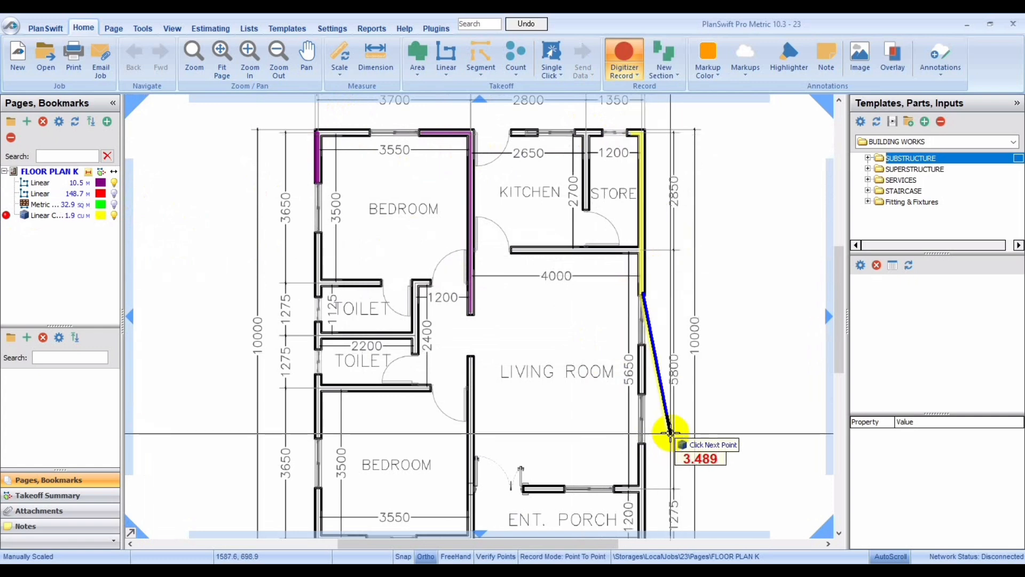
pyautogui.doubleClick(643, 293)
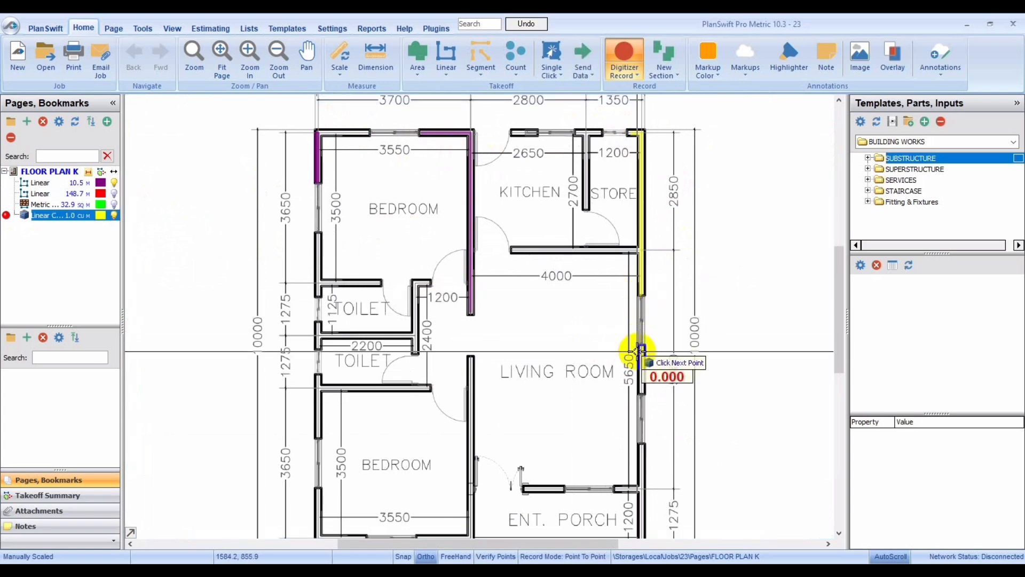
pyautogui.click(643, 350)
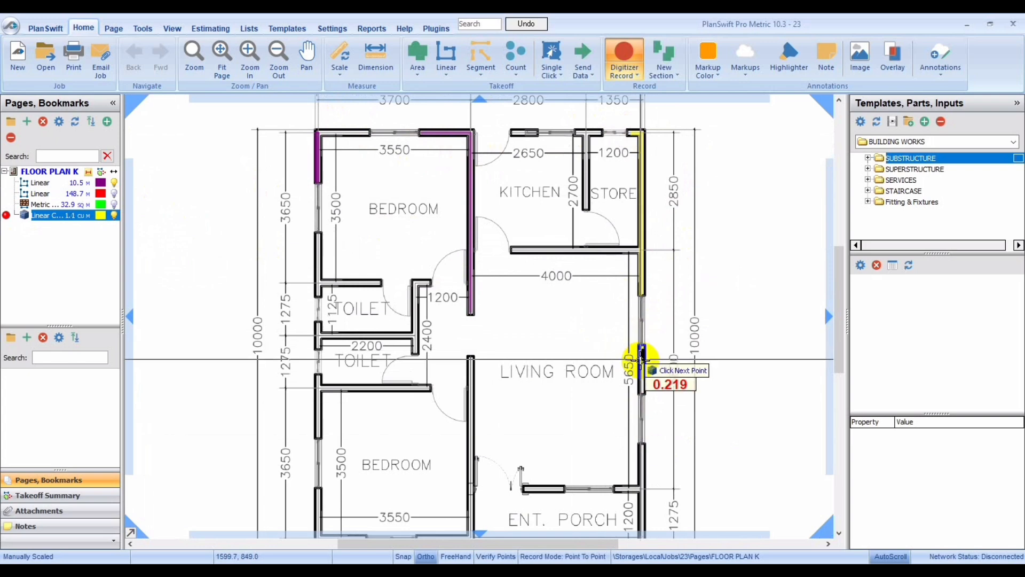
pyautogui.click(642, 395)
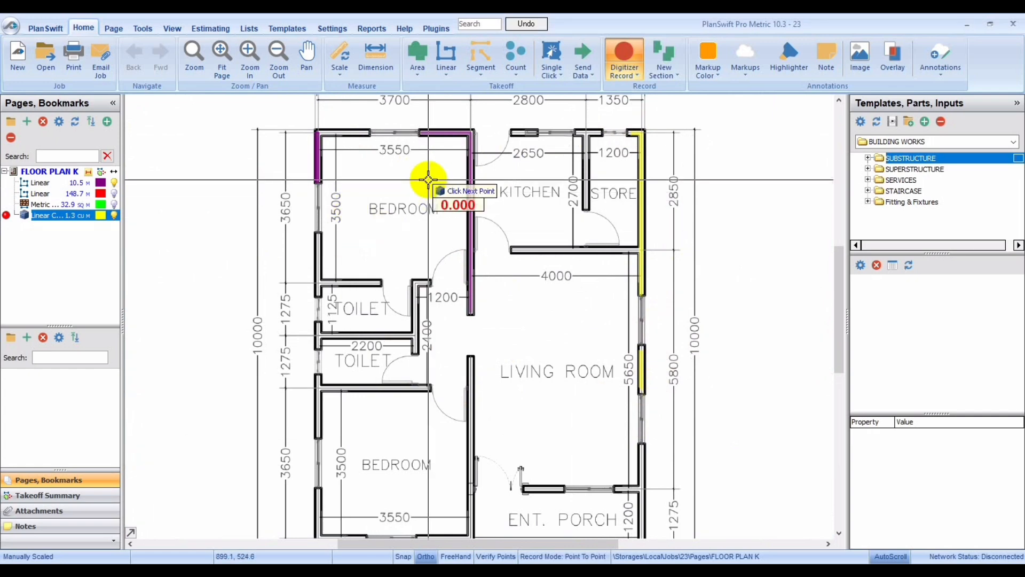
# Review the properties of the Beam Tool and Joist Segment takeoffs, closing each without creating a takeoff
pyautogui.click(446, 77)
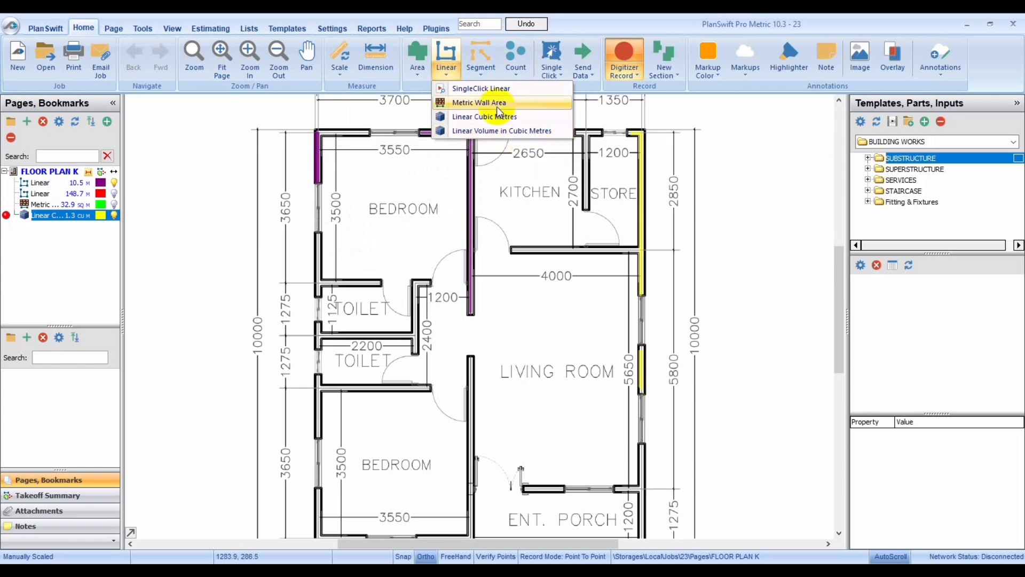
pyautogui.click(478, 74)
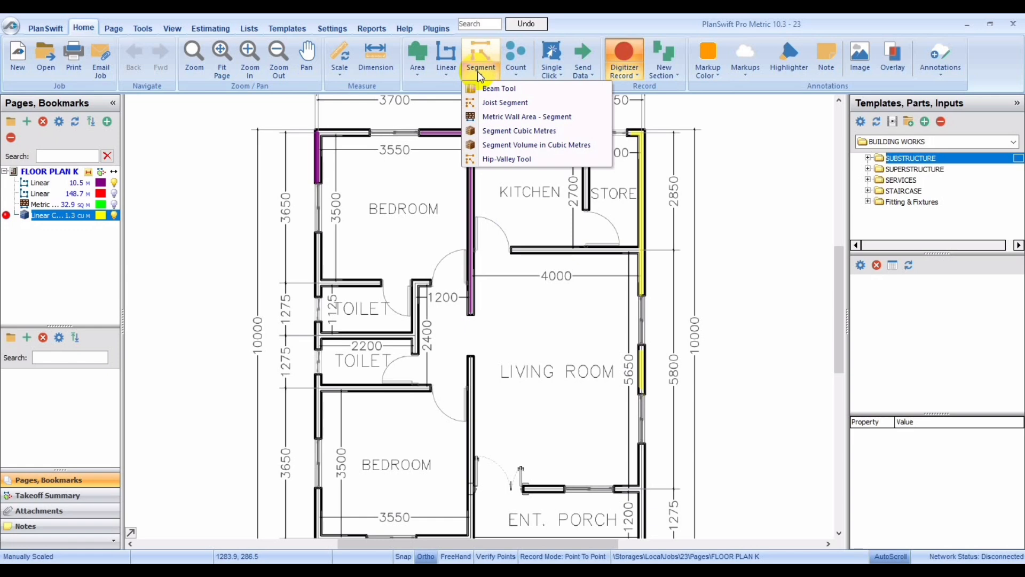
pyautogui.click(490, 90)
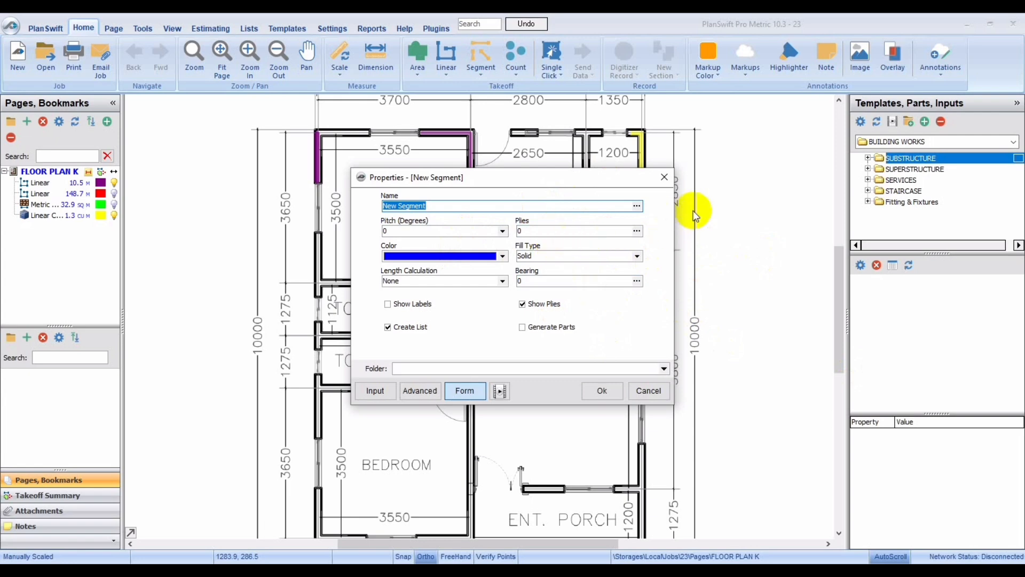
pyautogui.click(664, 177)
pyautogui.click(489, 73)
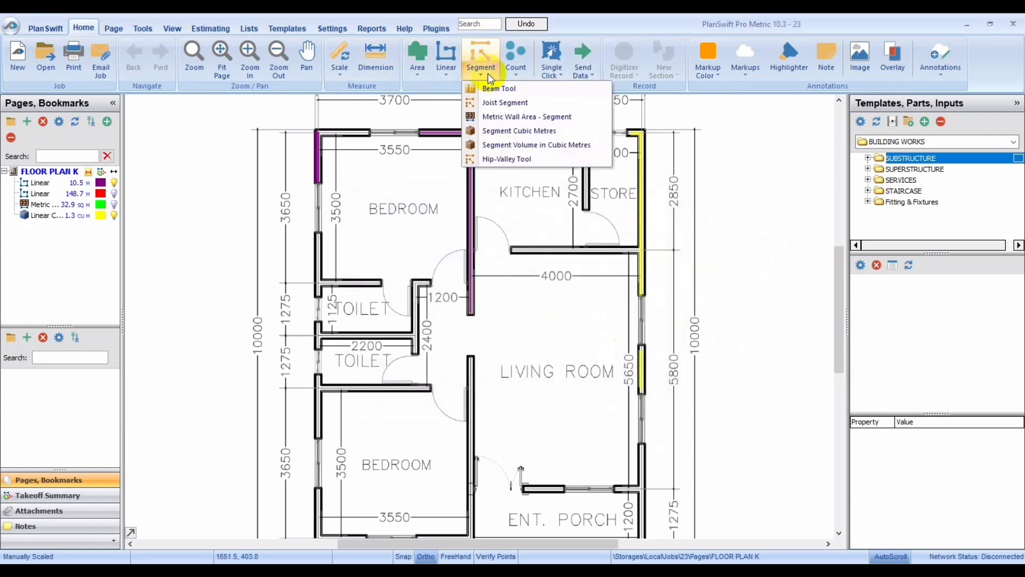
pyautogui.click(483, 103)
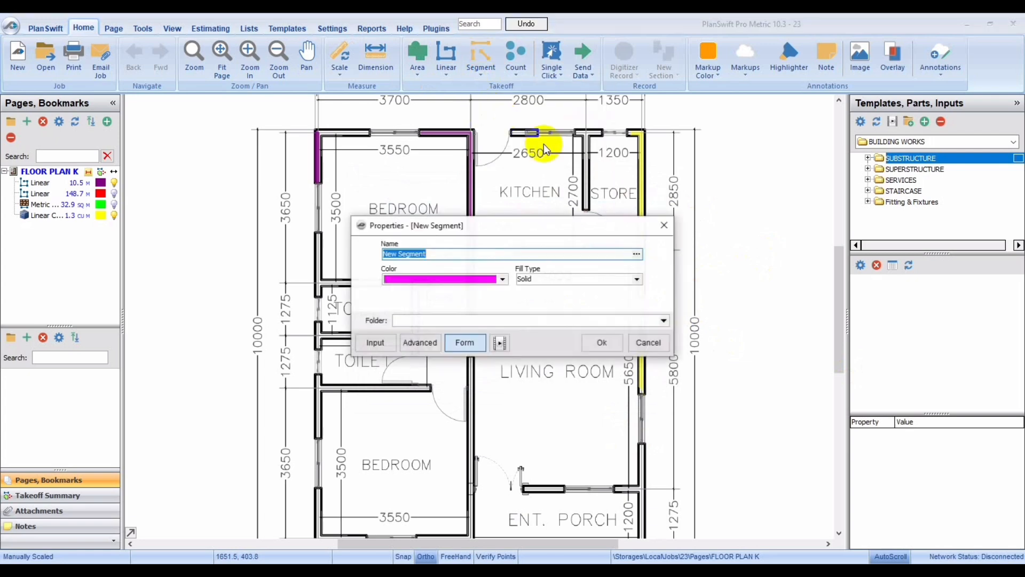
pyautogui.click(664, 224)
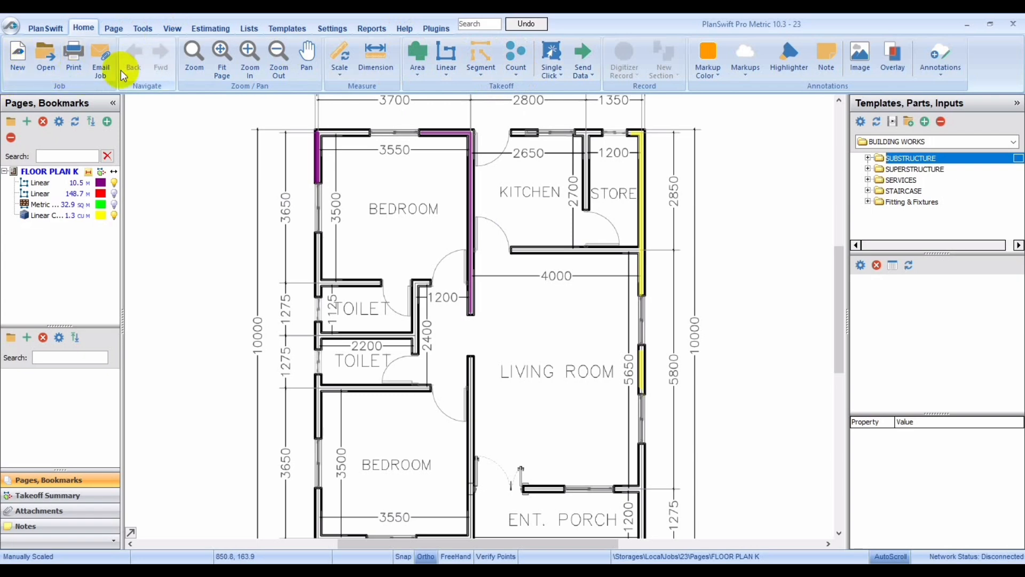
# Open the local job named "work" with the description "grey"
pyautogui.click(56, 51)
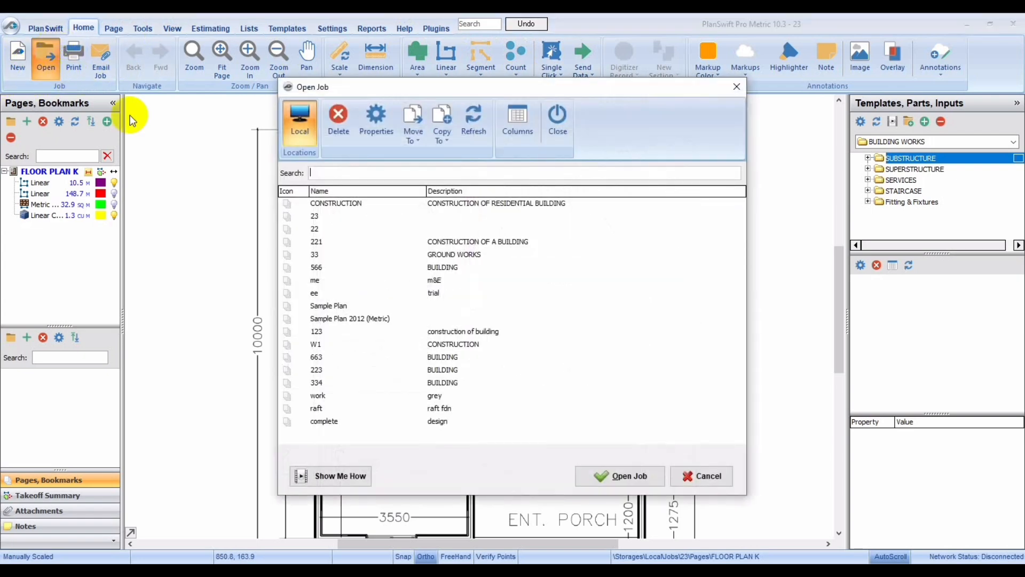
pyautogui.click(328, 399)
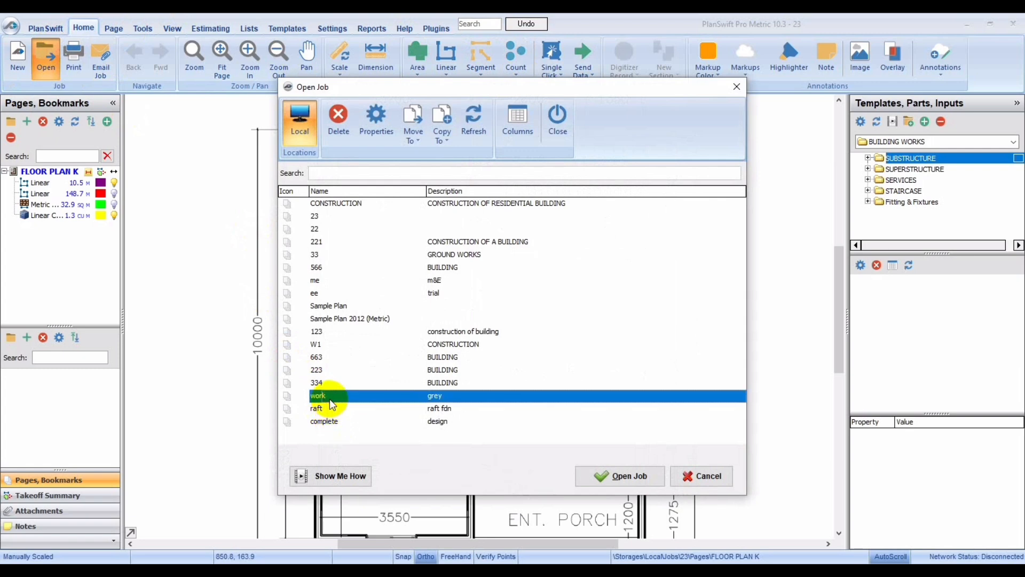
pyautogui.click(630, 472)
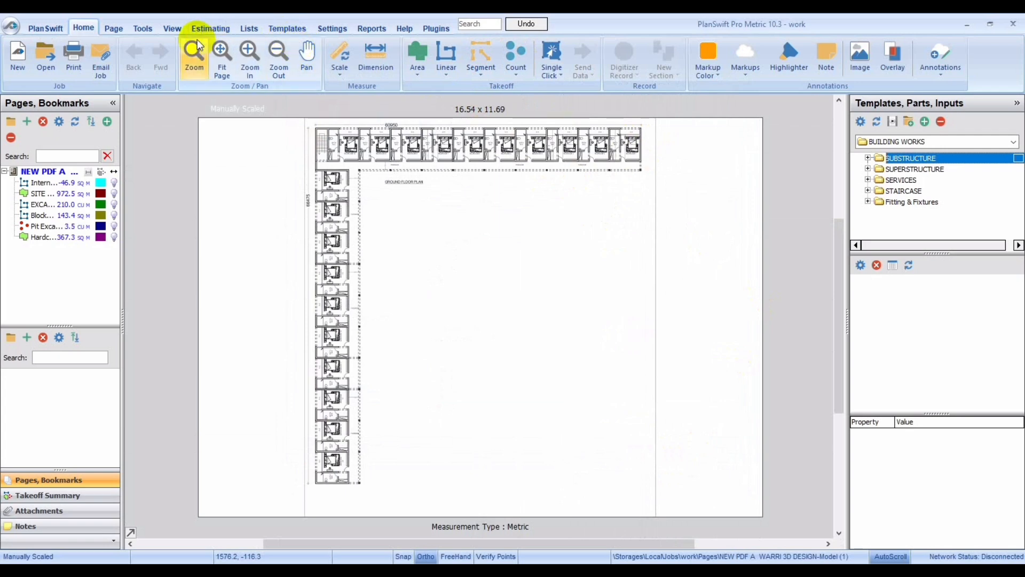
# Create a Count takeoff with the Circle shape and solid fill on the ground floor plan
pyautogui.click(187, 69)
pyautogui.moveTo(285, 124)
pyautogui.mouseDown()
pyautogui.moveTo(336, 126)
pyautogui.moveTo(696, 252)
pyautogui.moveTo(714, 347)
pyautogui.moveTo(720, 487)
pyautogui.mouseUp()
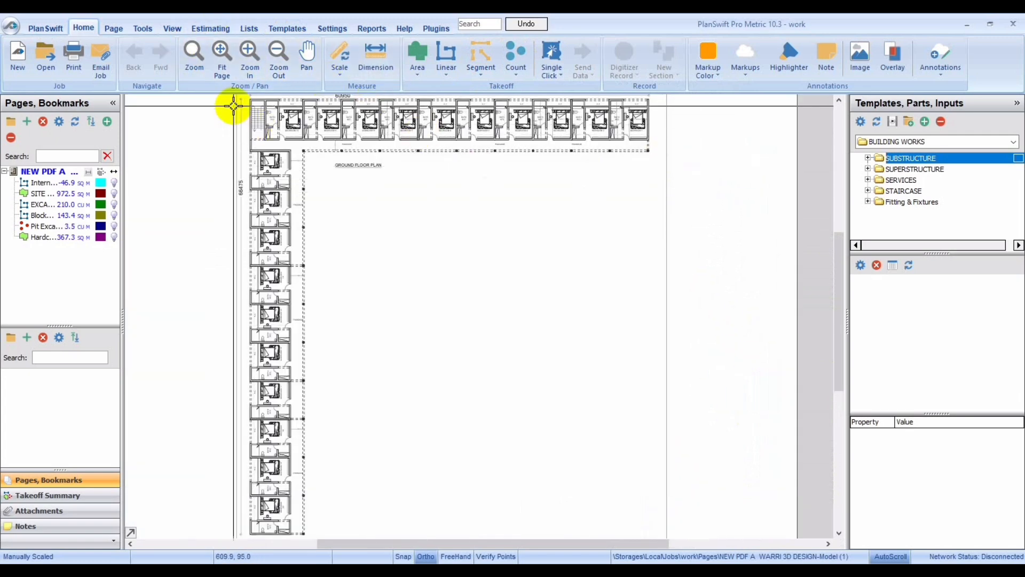
pyautogui.moveTo(235, 106); pyautogui.dragTo(671, 168)
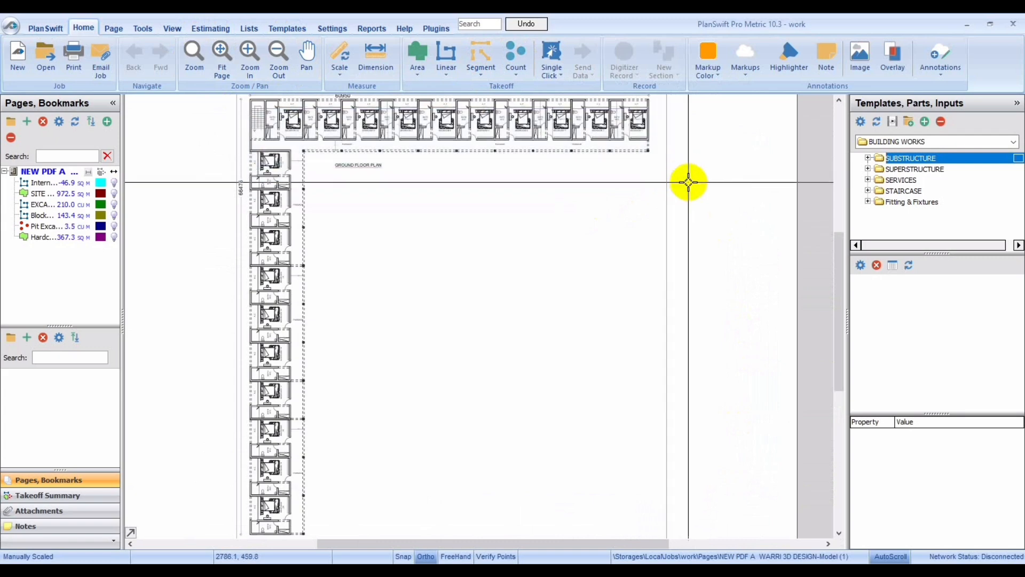
pyautogui.click(195, 56)
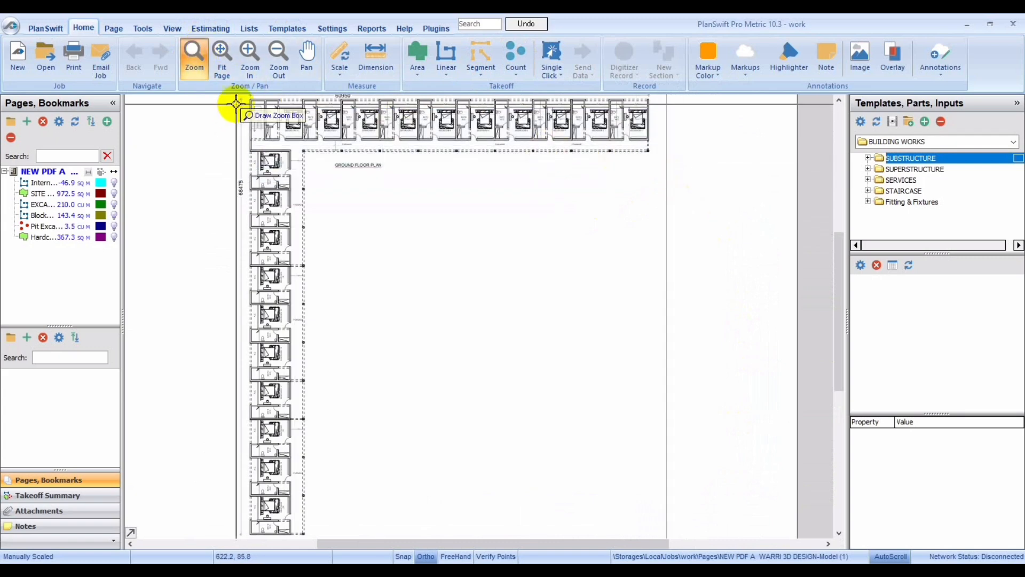
pyautogui.moveTo(236, 102); pyautogui.dragTo(677, 163)
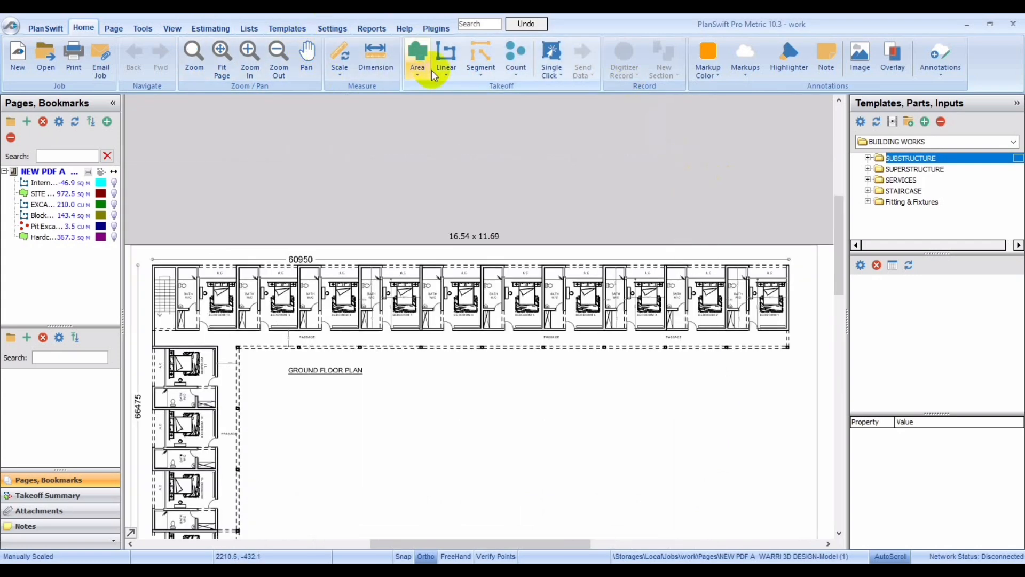
pyautogui.click(521, 69)
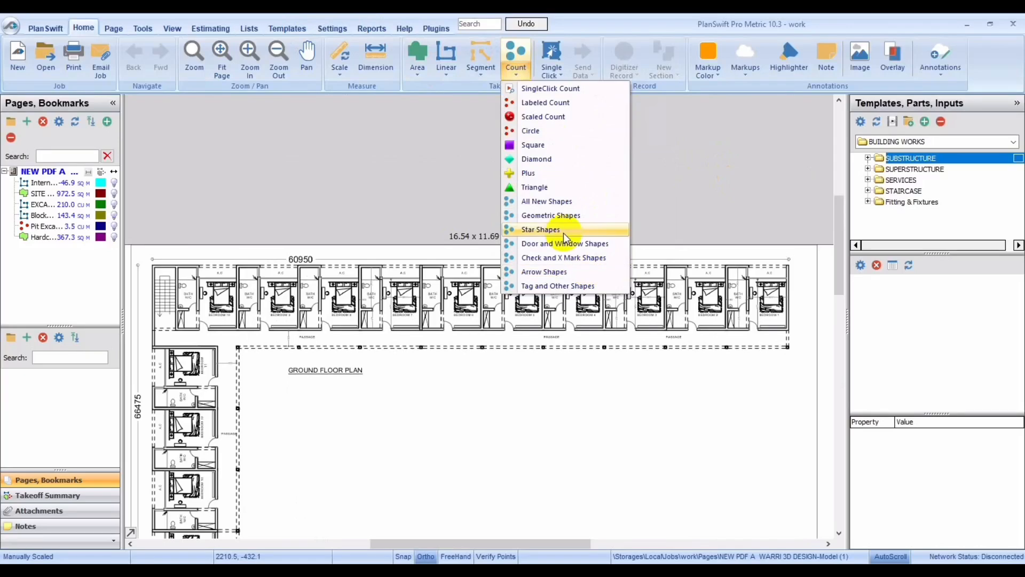
pyautogui.click(512, 48)
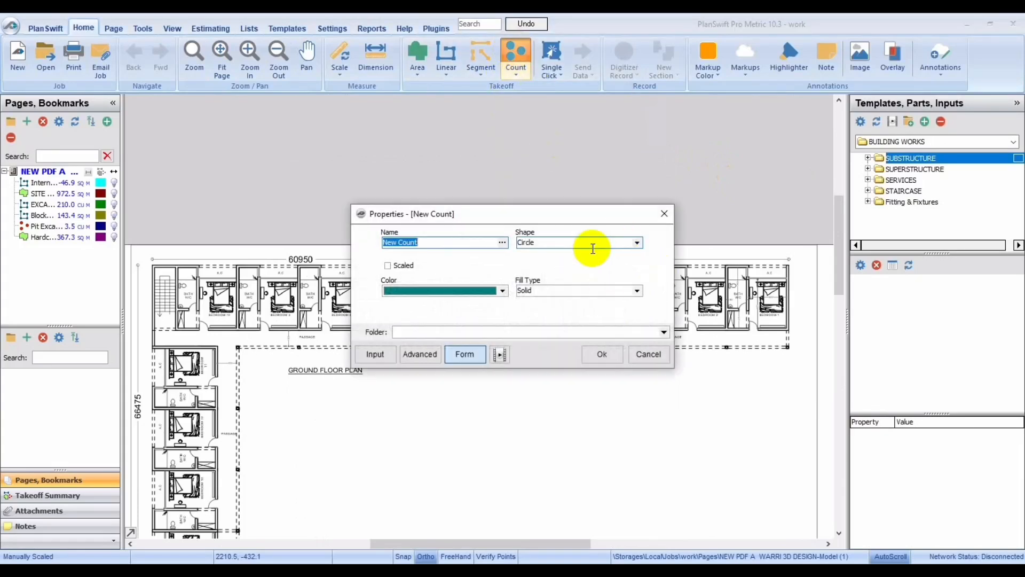
pyautogui.click(558, 241)
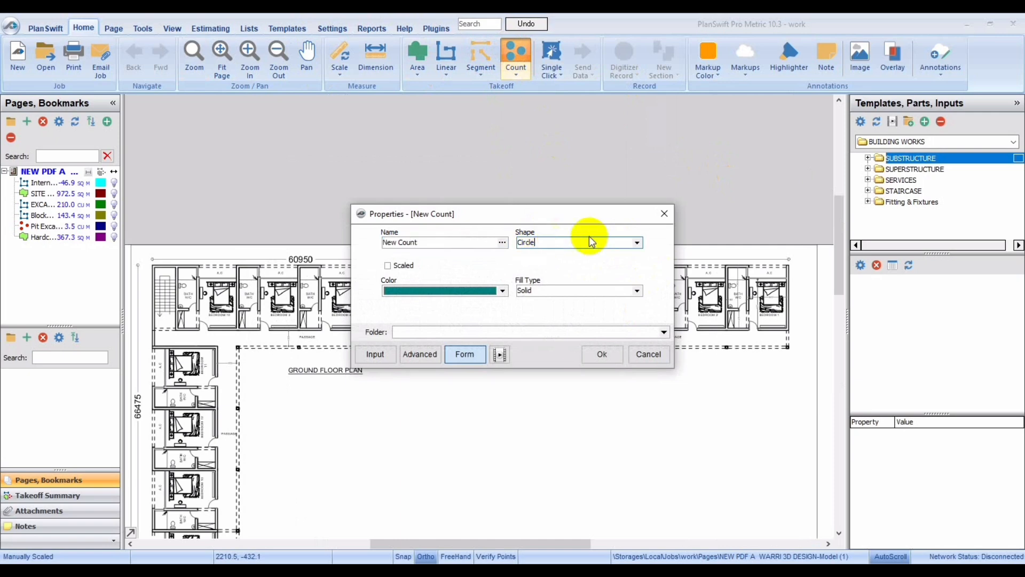
pyautogui.click(600, 355)
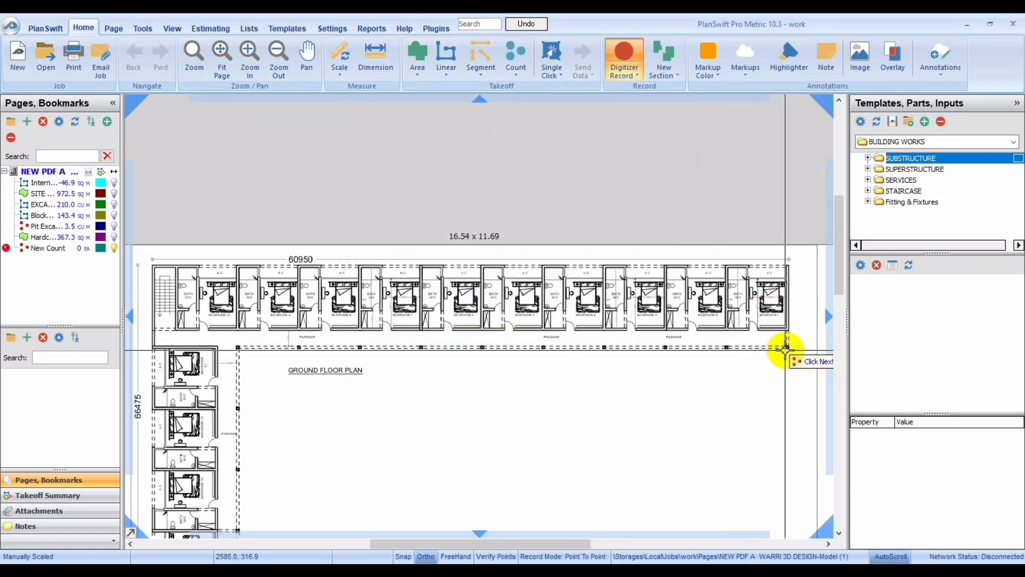
# Mark seven columns along the outer edge of the upper wing's passage, starting from its right end, and stop recording
pyautogui.click(787, 346)
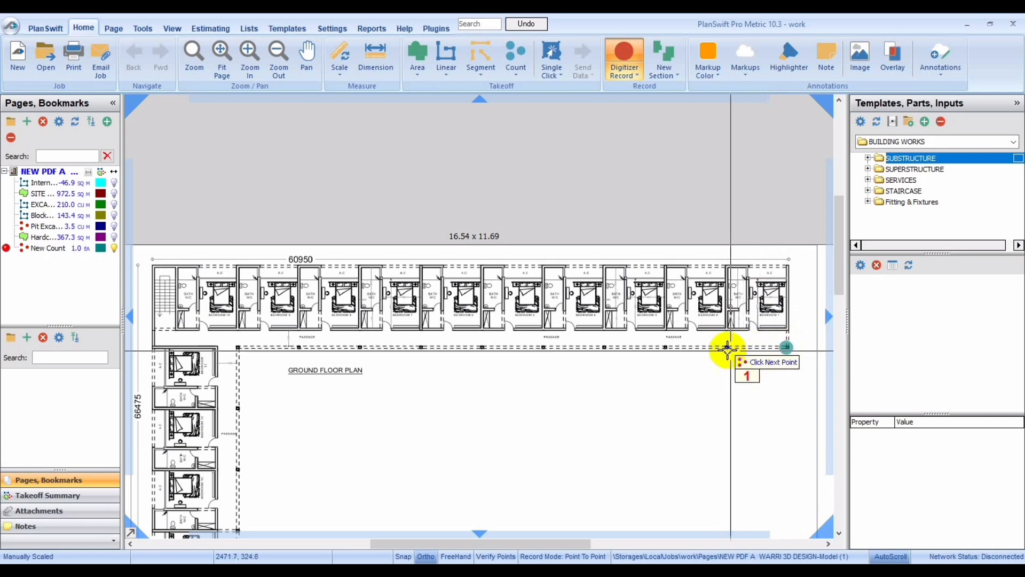
pyautogui.click(727, 346)
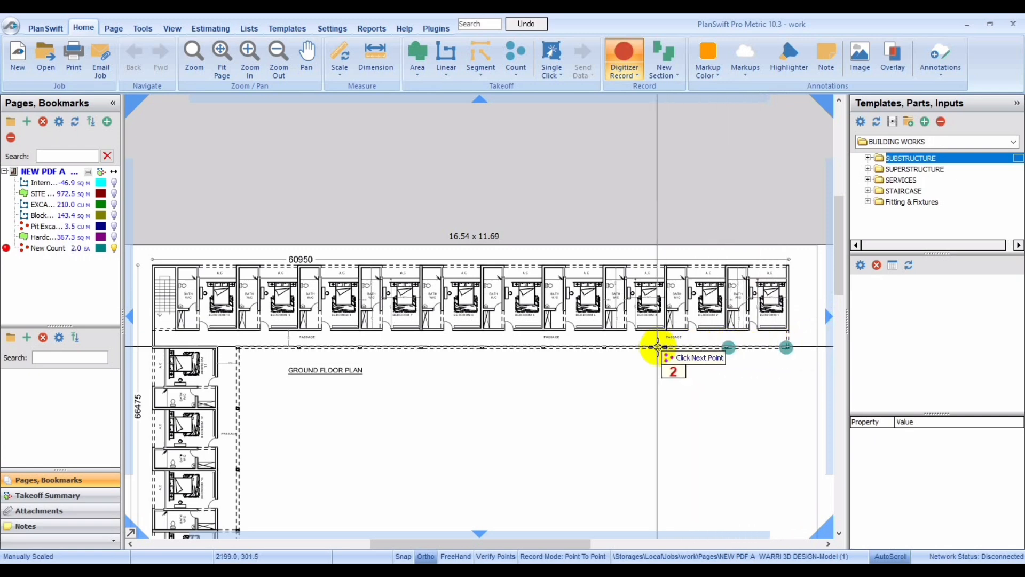
pyautogui.click(664, 347)
pyautogui.click(600, 346)
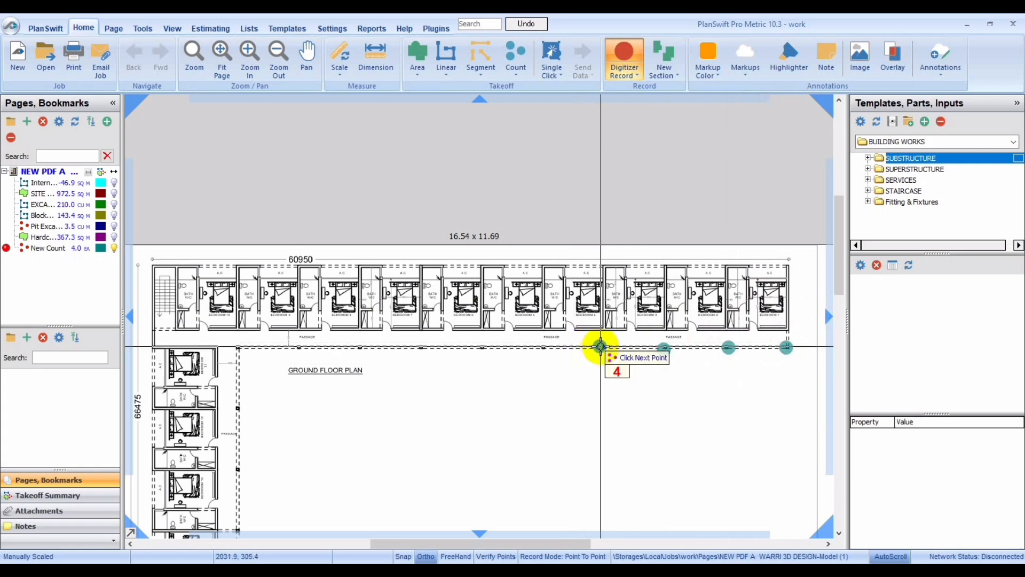
pyautogui.click(543, 346)
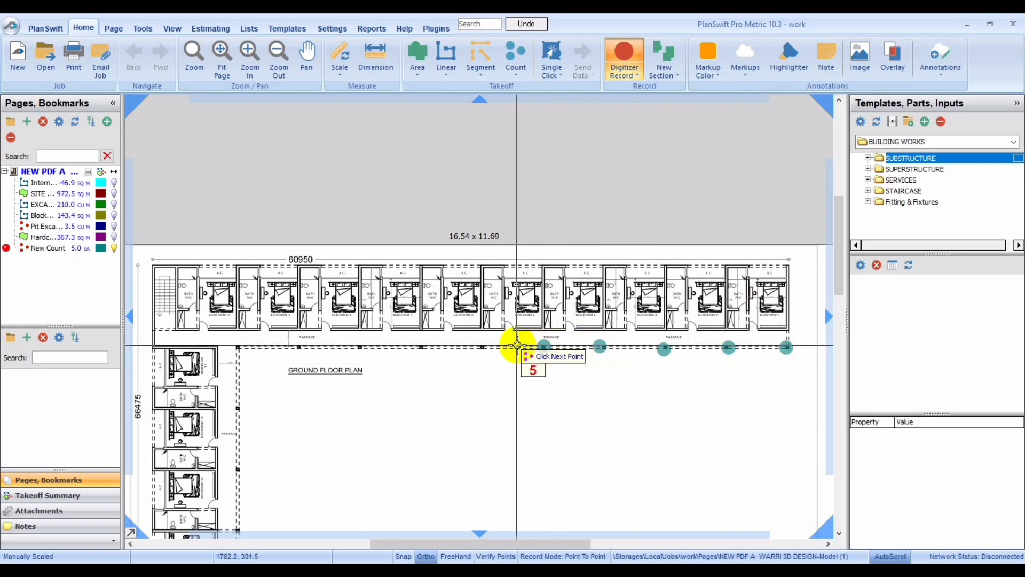
pyautogui.click(483, 347)
pyautogui.click(422, 342)
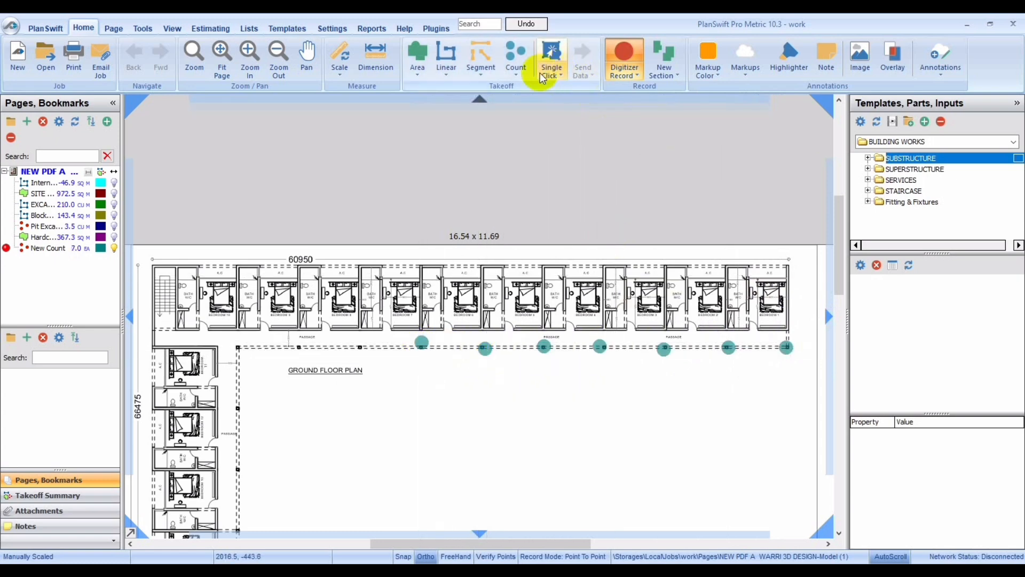
pyautogui.click(623, 51)
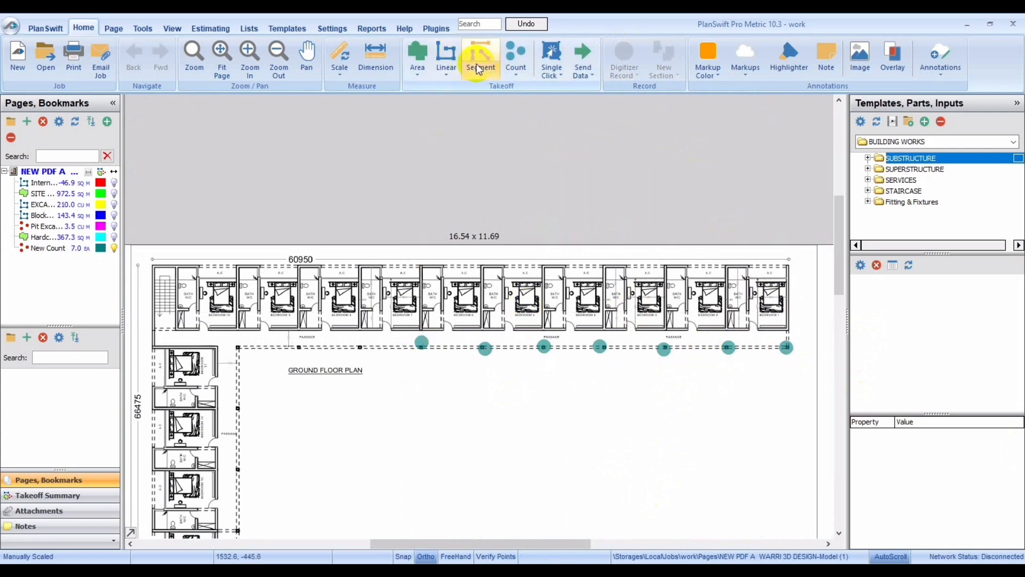
# Create a scaled Circle count takeoff with length 1.2 and width 0.6 for the columns along the upper wing's passage
pyautogui.click(513, 76)
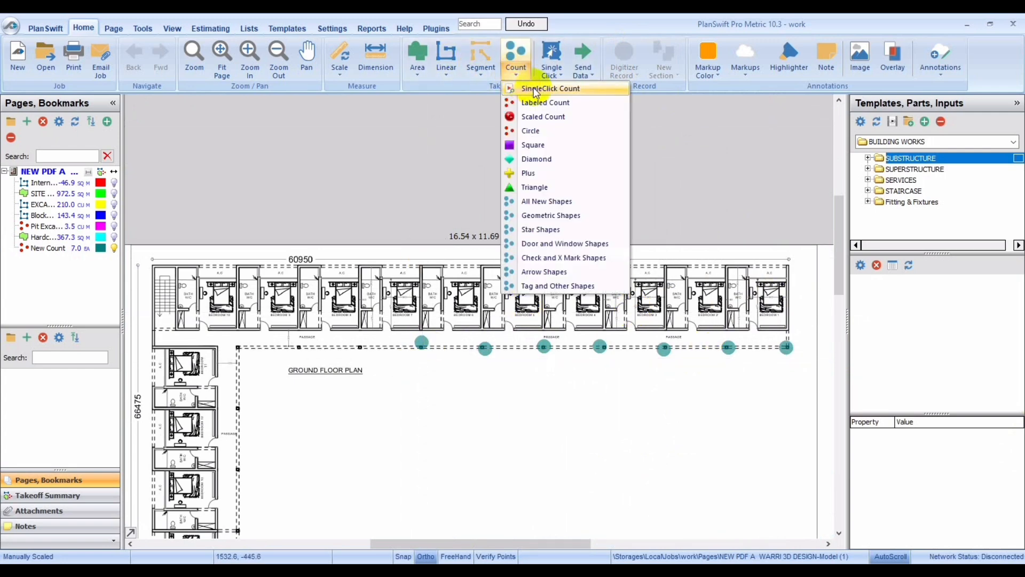
pyautogui.click(533, 88)
pyautogui.click(553, 76)
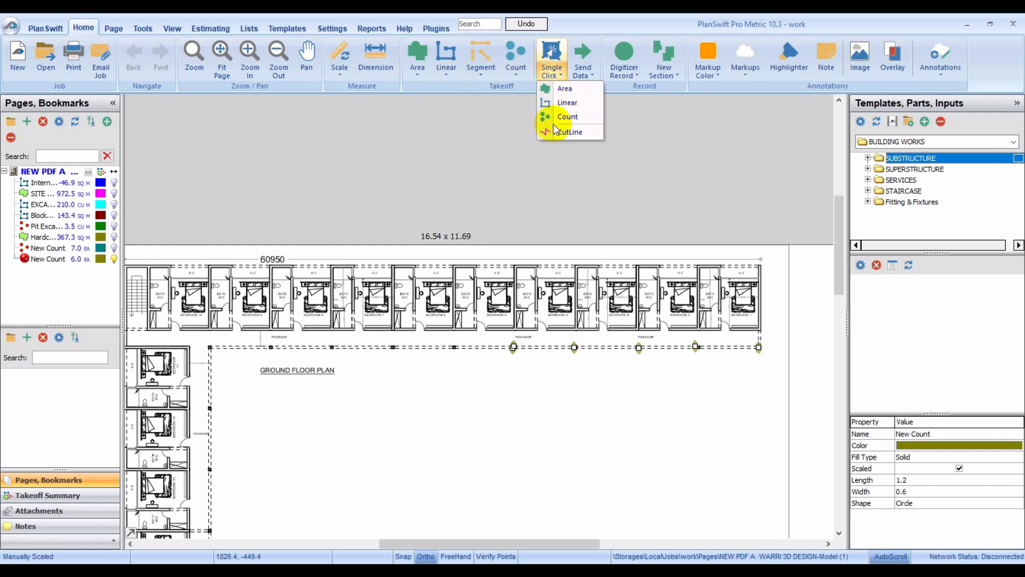
pyautogui.click(648, 146)
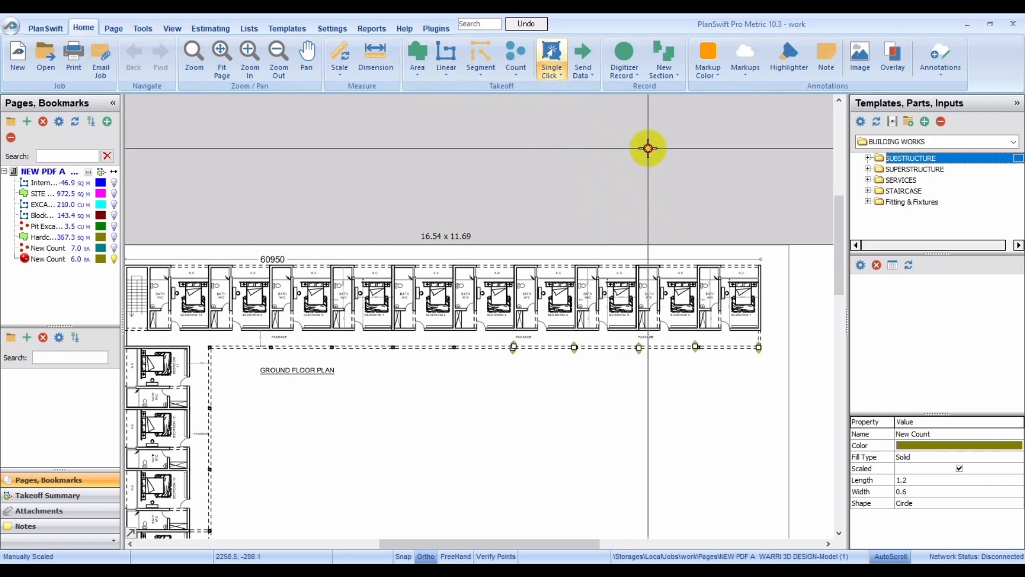
pyautogui.click(585, 74)
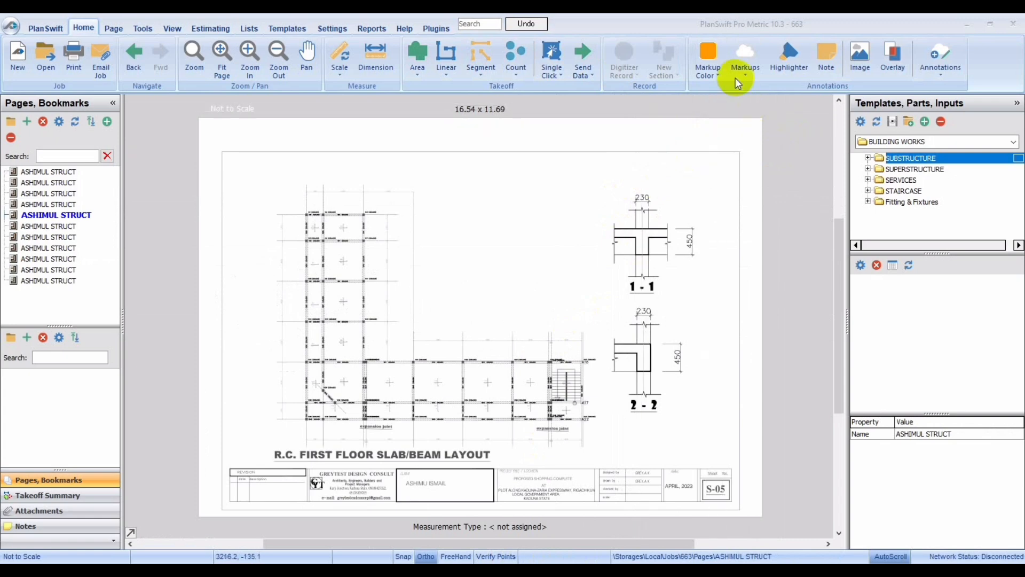
pyautogui.click(717, 74)
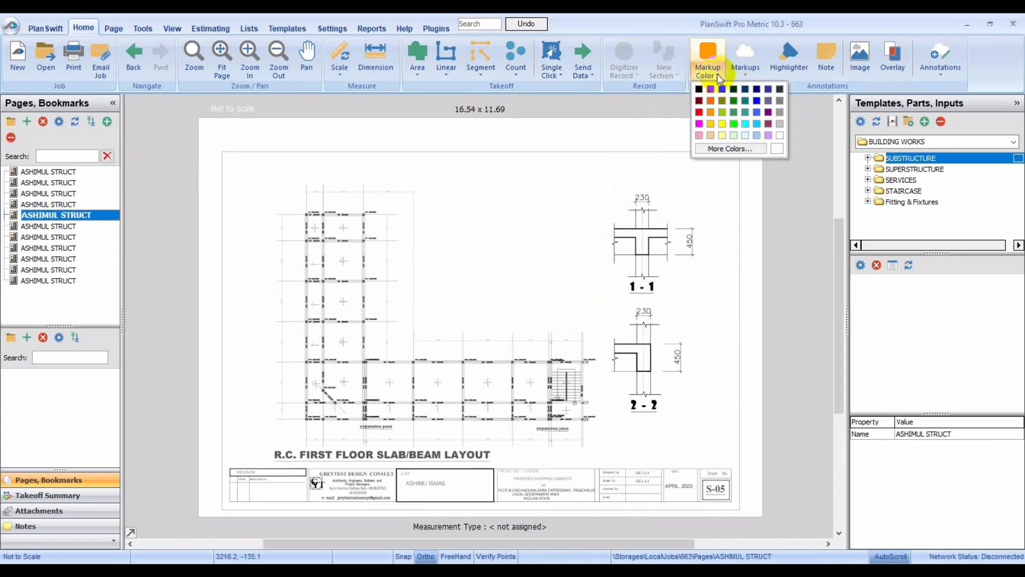
pyautogui.click(741, 76)
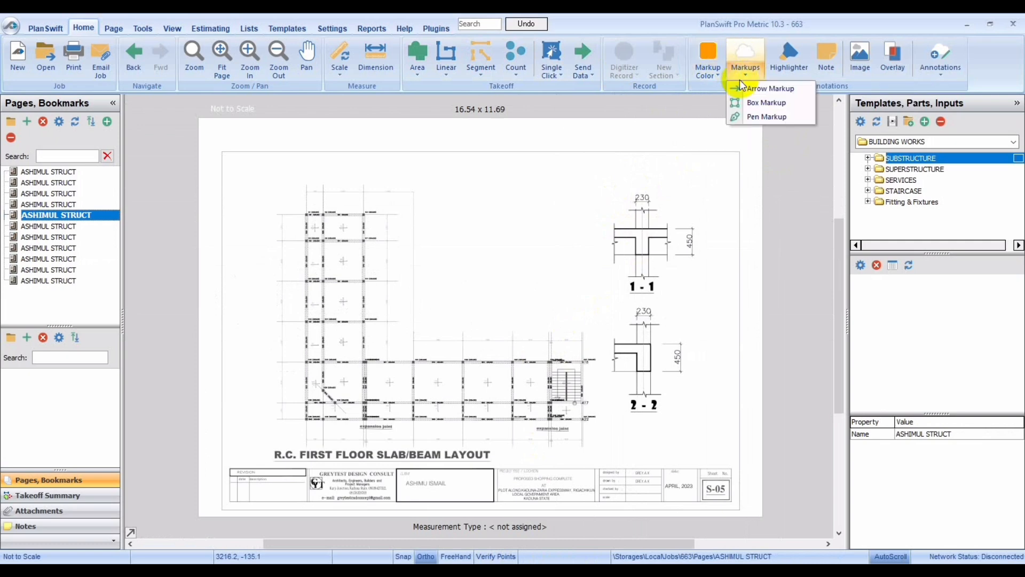
pyautogui.click(761, 117)
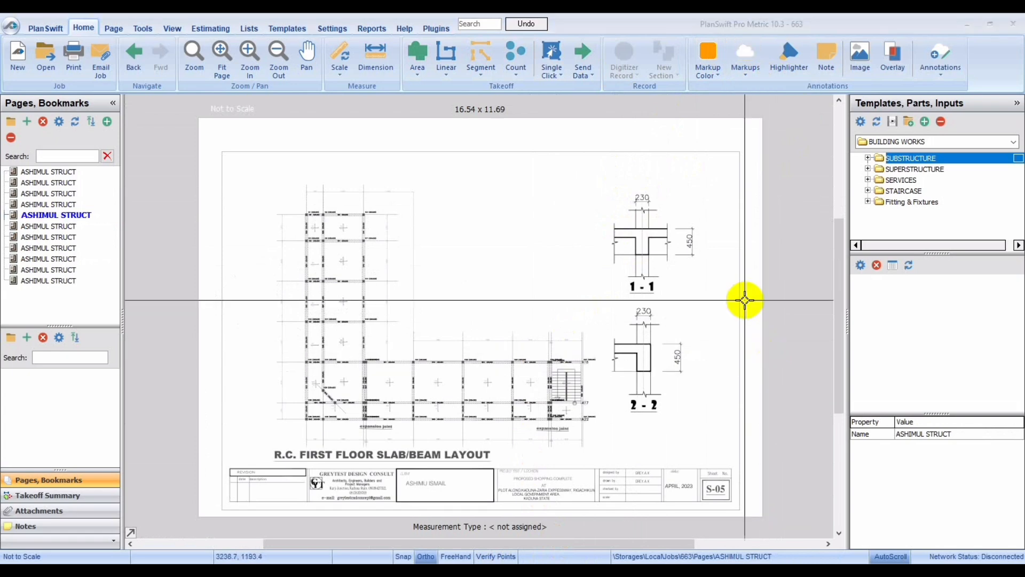
pyautogui.click(711, 79)
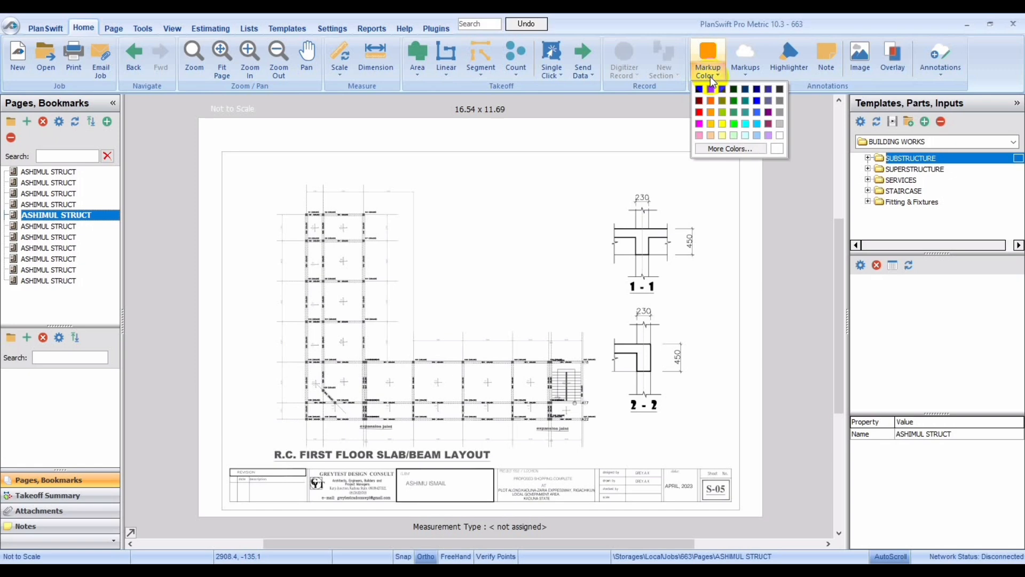
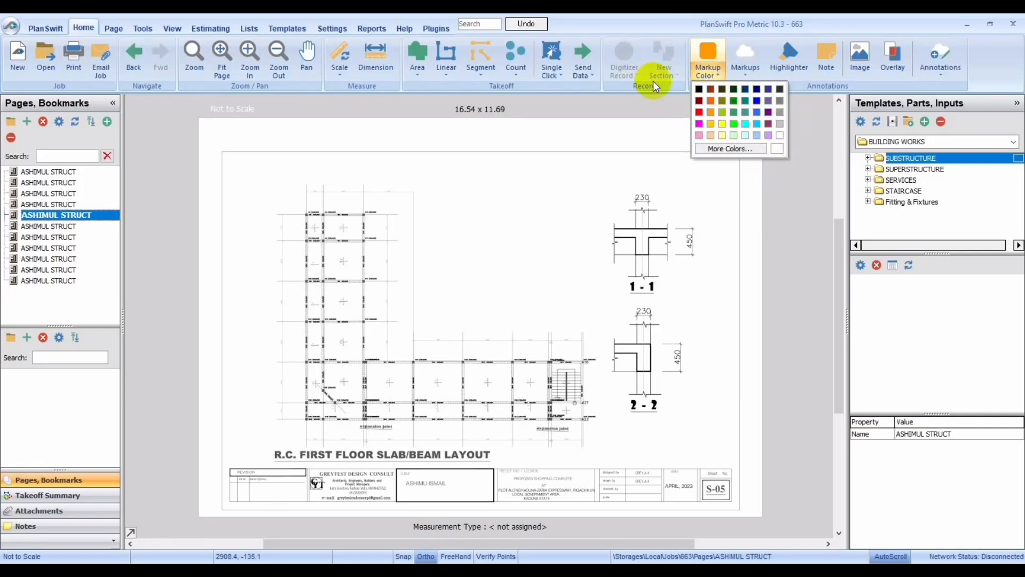
pyautogui.click(681, 25)
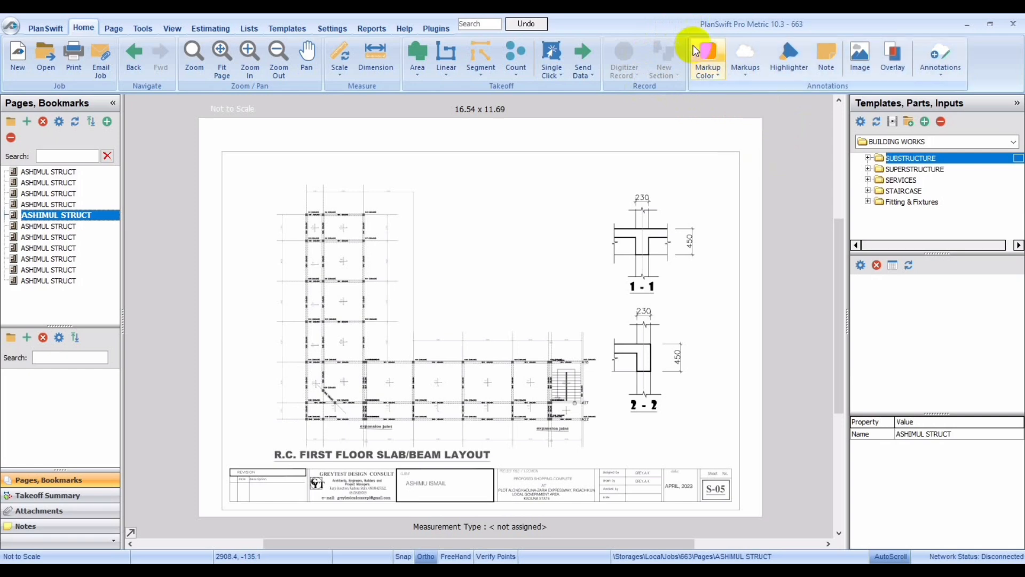
# Draw an arrow markup from the blank area above the slab/beam layout towards section 1-1
pyautogui.click(747, 73)
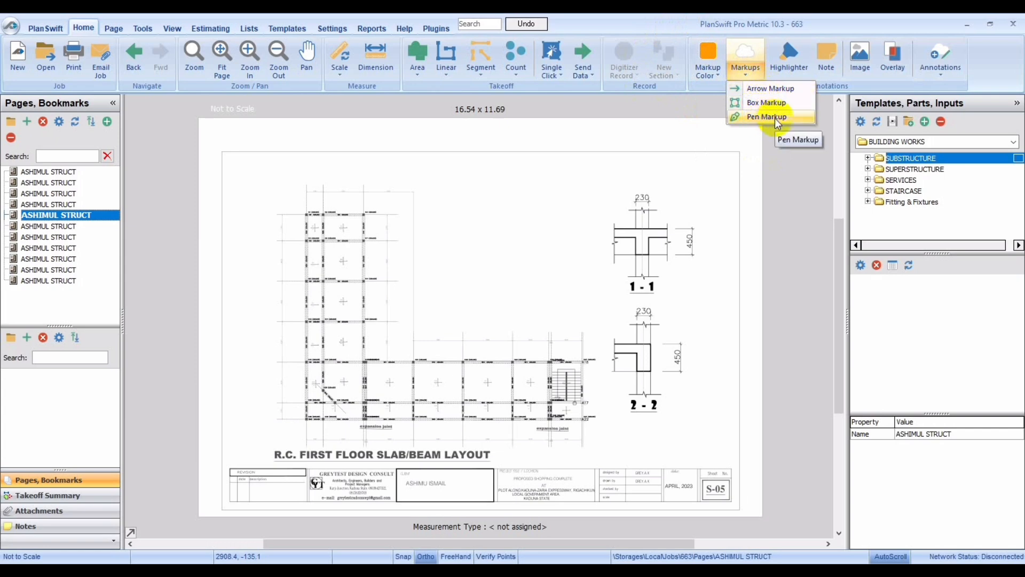
pyautogui.click(769, 88)
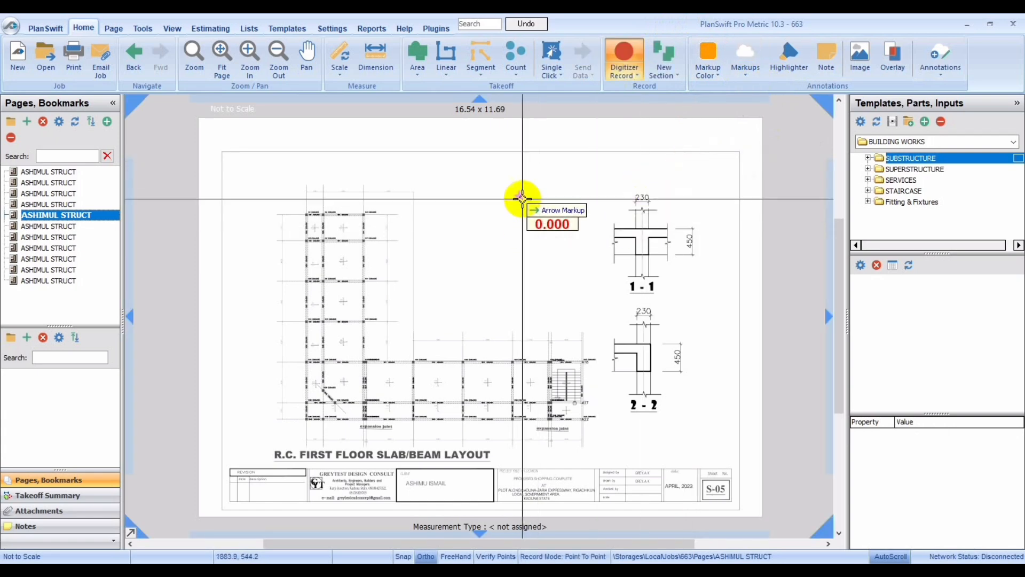
pyautogui.click(508, 183)
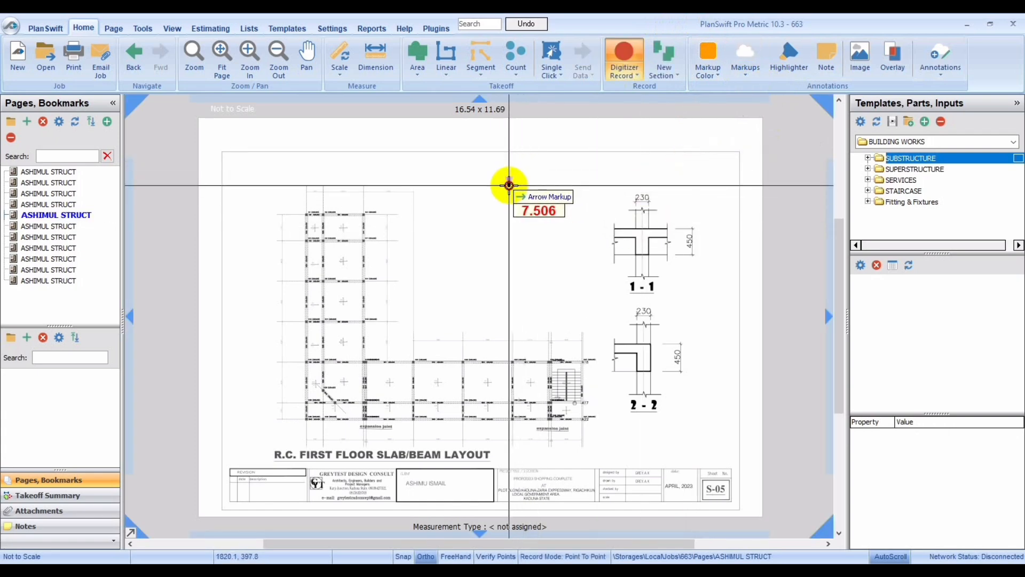
pyautogui.click(588, 242)
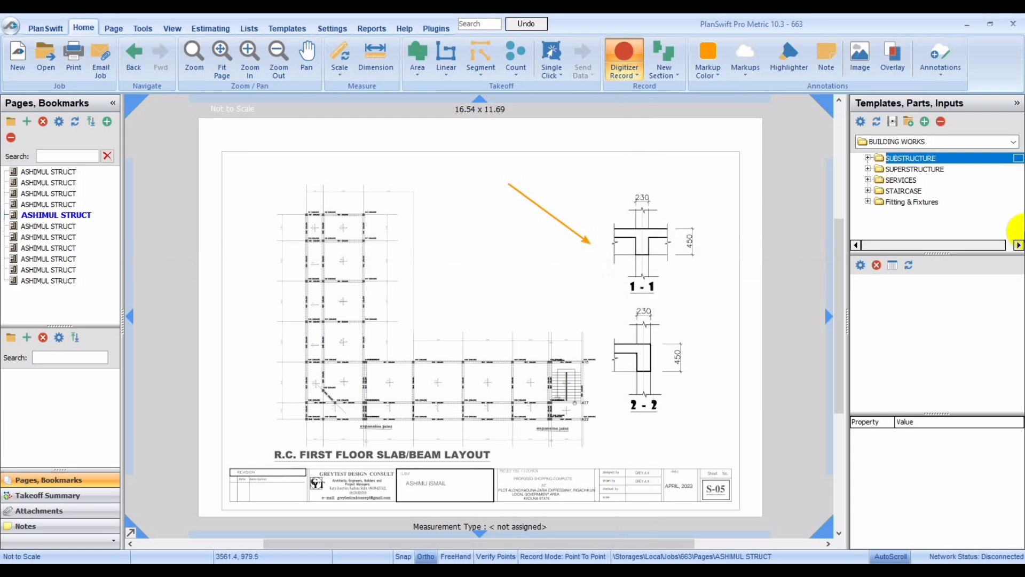
# Highlight the upper end of the vertical wing on the first floor slab/beam layout with a box
pyautogui.click(783, 67)
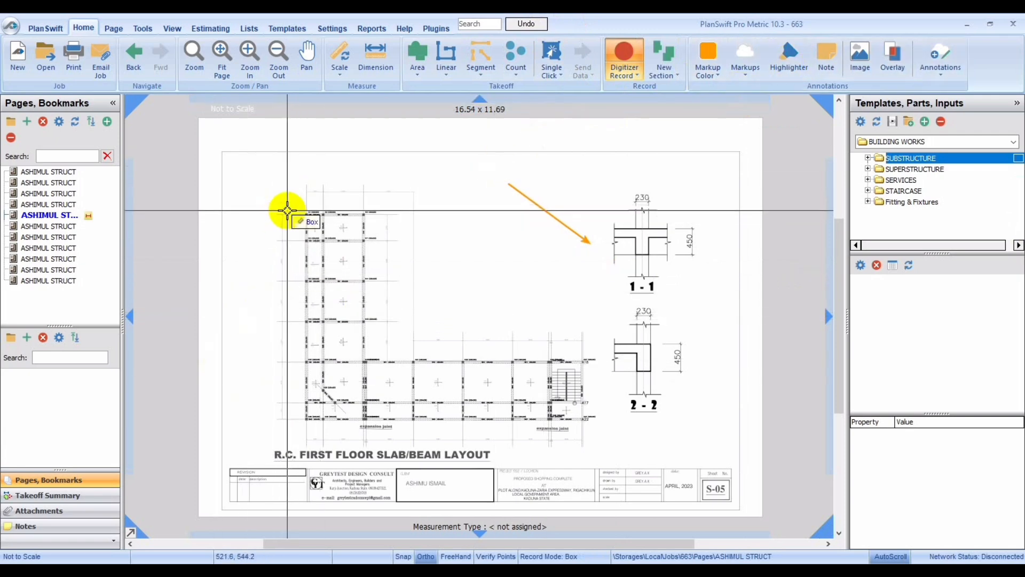
pyautogui.moveTo(286, 211); pyautogui.dragTo(371, 260)
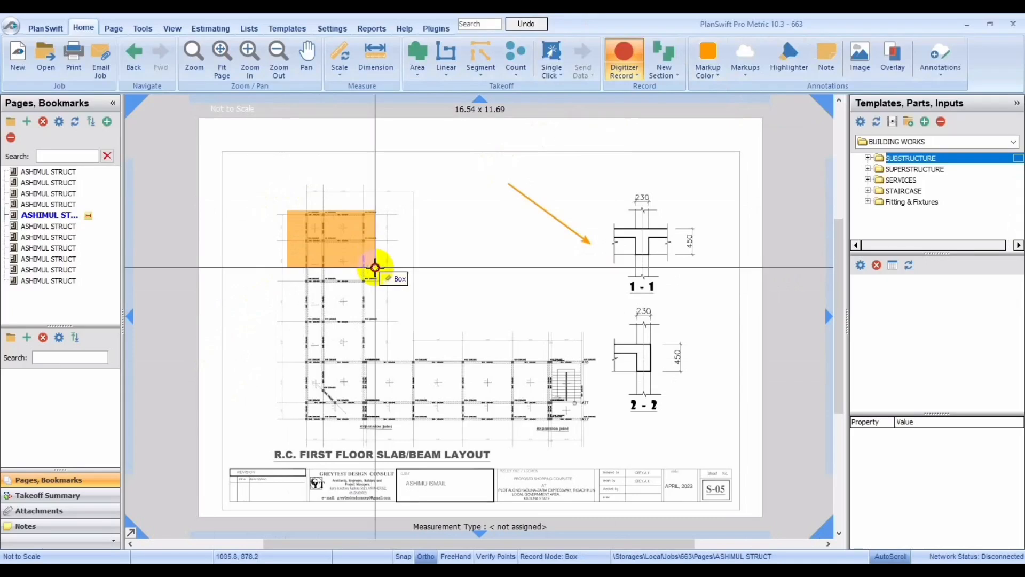
pyautogui.click(374, 267)
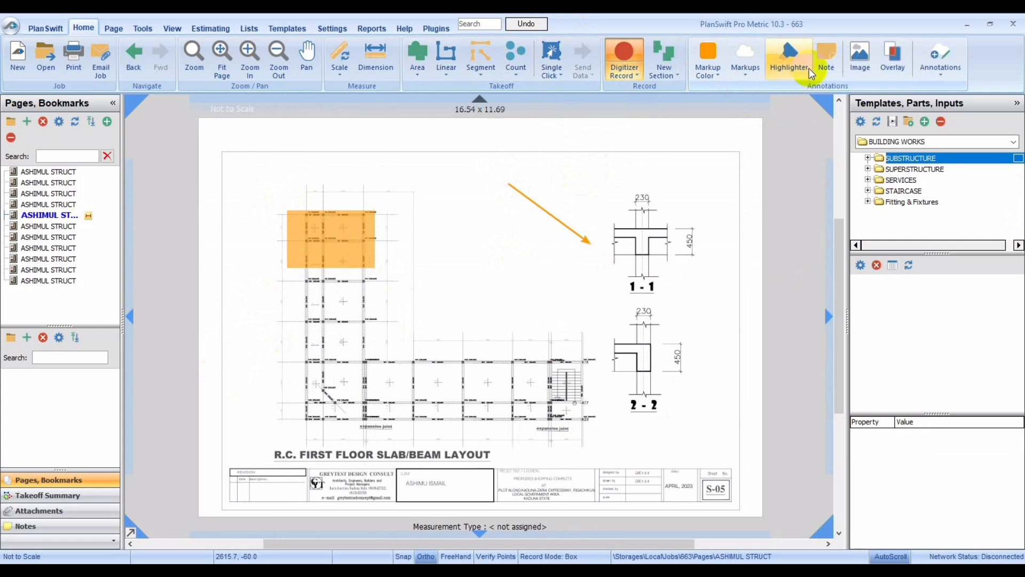
# Place a note over the staircase bay of the slab/beam layout with the text "not clear"
pyautogui.click(826, 57)
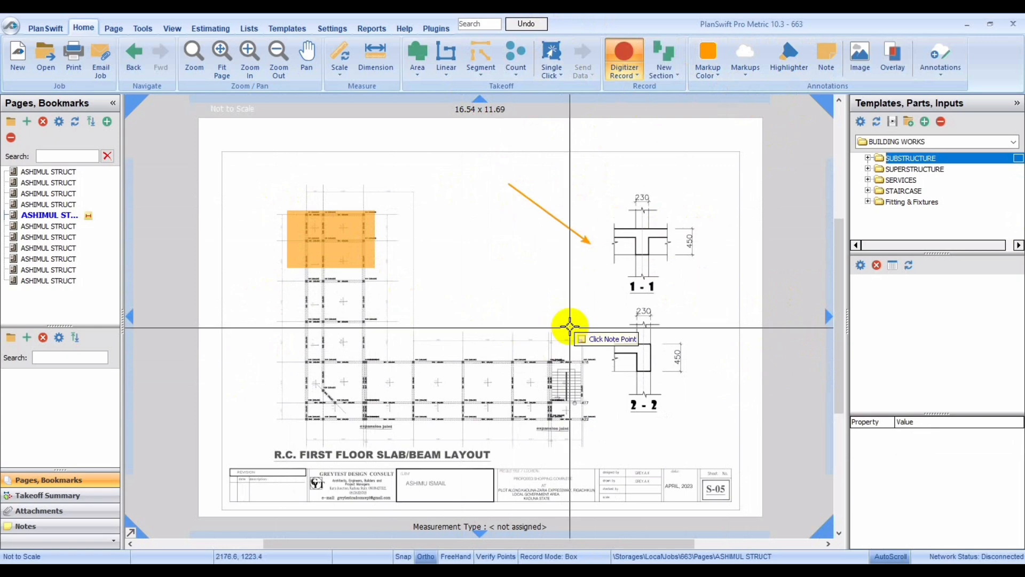
pyautogui.click(552, 356)
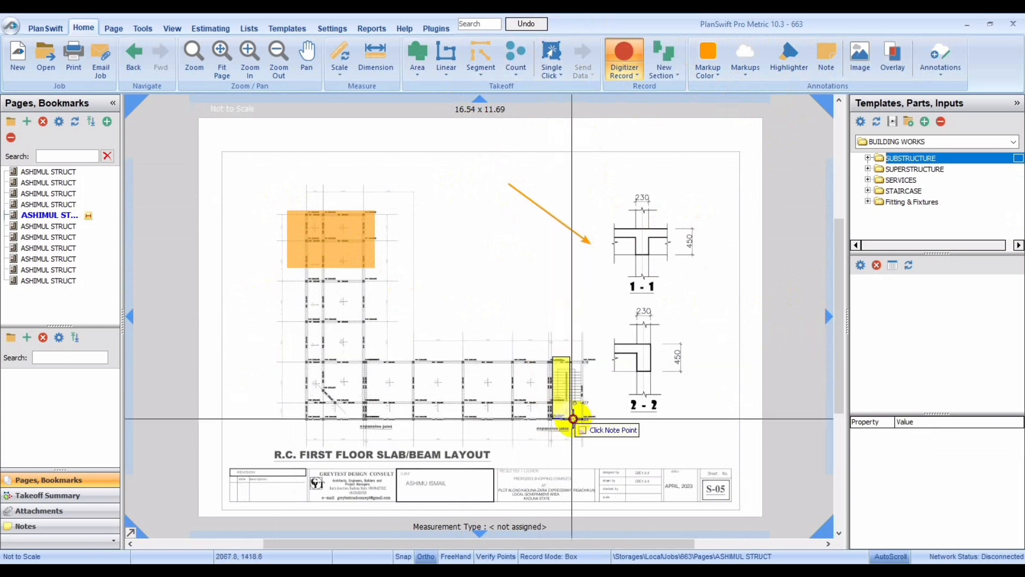
pyautogui.click(597, 418)
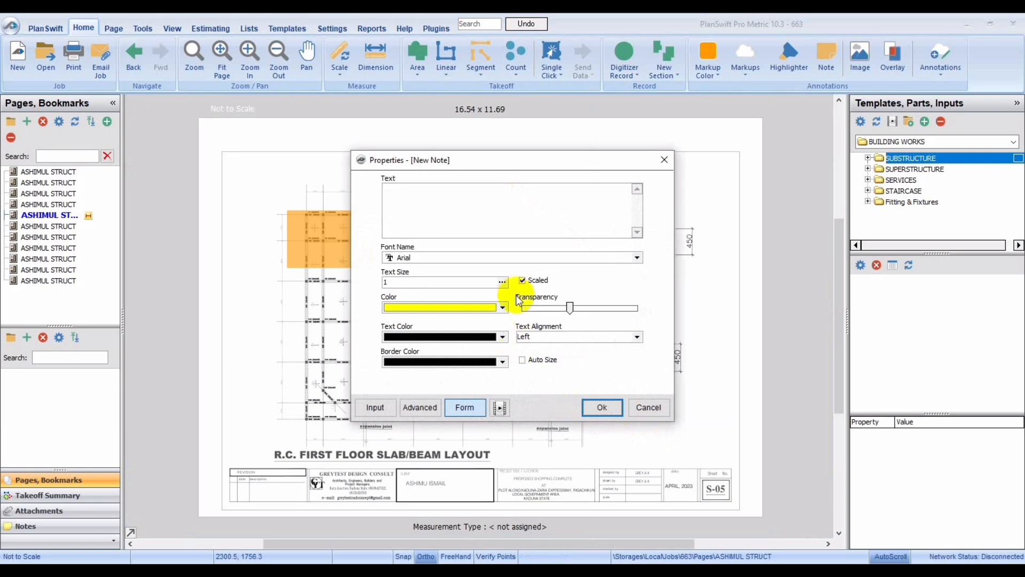
pyautogui.click(482, 196)
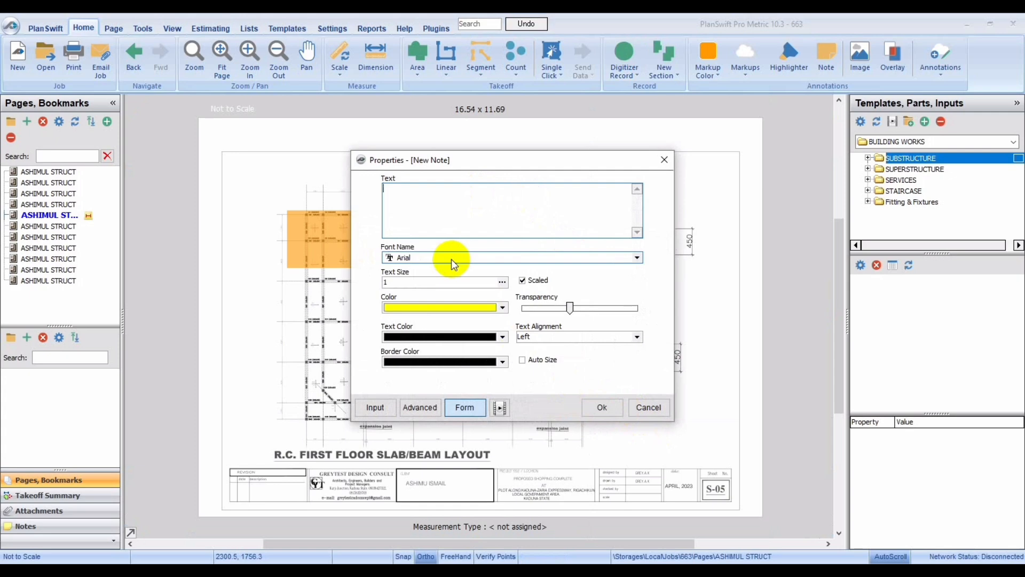
pyautogui.write('not')
pyautogui.press('BackSpace')
pyautogui.press('BackSpace')
pyautogui.press('BackSpace')
pyautogui.press('BackSpace')
pyautogui.write('not clear')
pyautogui.click(614, 408)
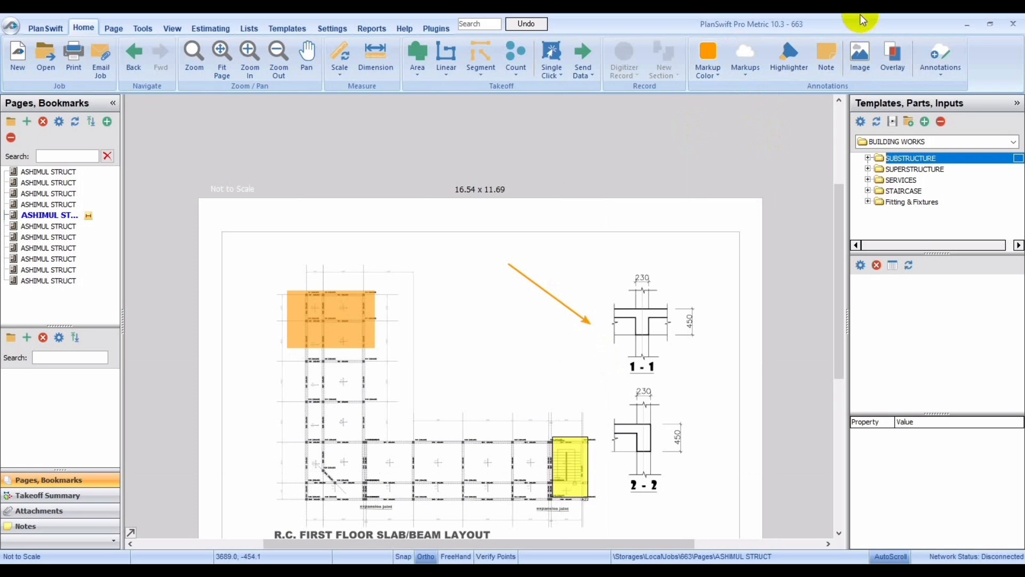
# Try a Comparative Overlay of the R.C. First Floor Slab Reinforcement page on the slab/beam layout and start aligning it
pyautogui.click(883, 72)
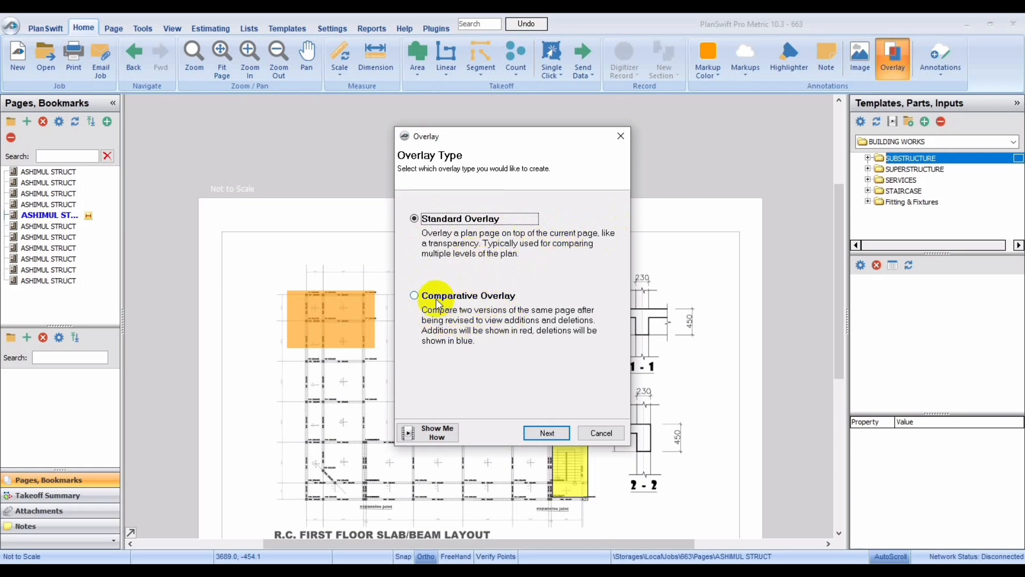
pyautogui.click(418, 295)
pyautogui.click(540, 422)
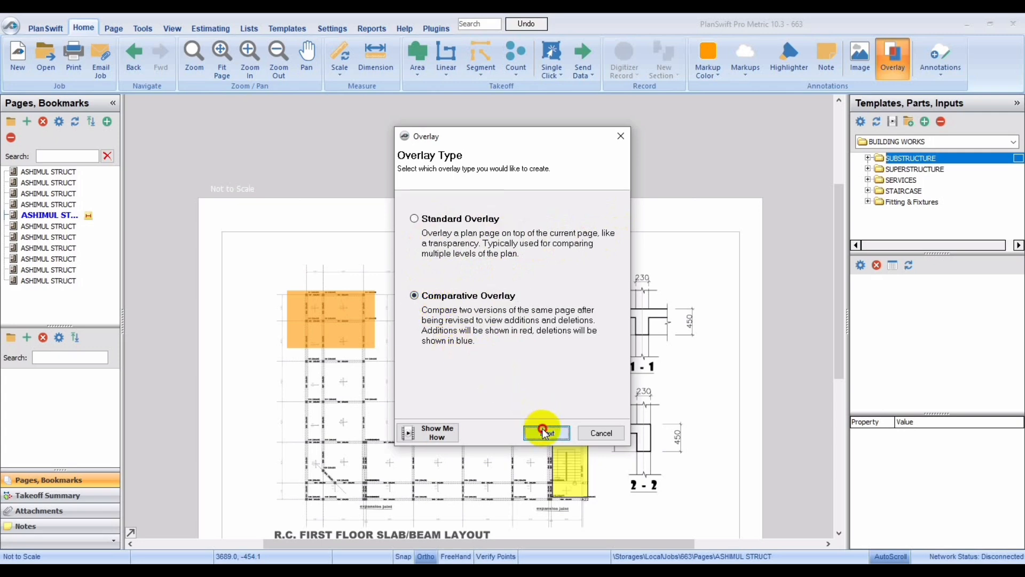
pyautogui.click(434, 288)
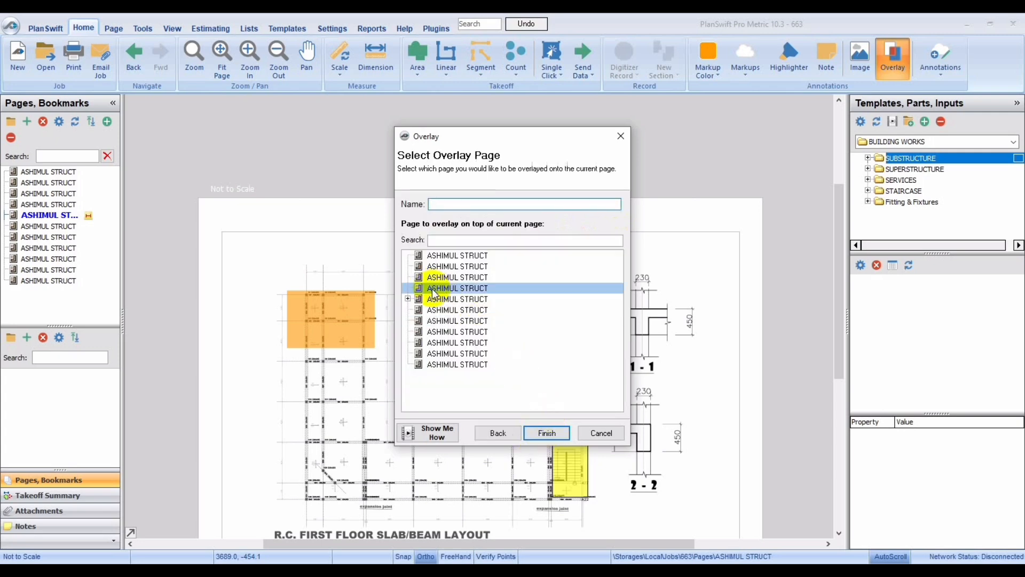
pyautogui.click(438, 298)
pyautogui.click(446, 311)
pyautogui.click(447, 312)
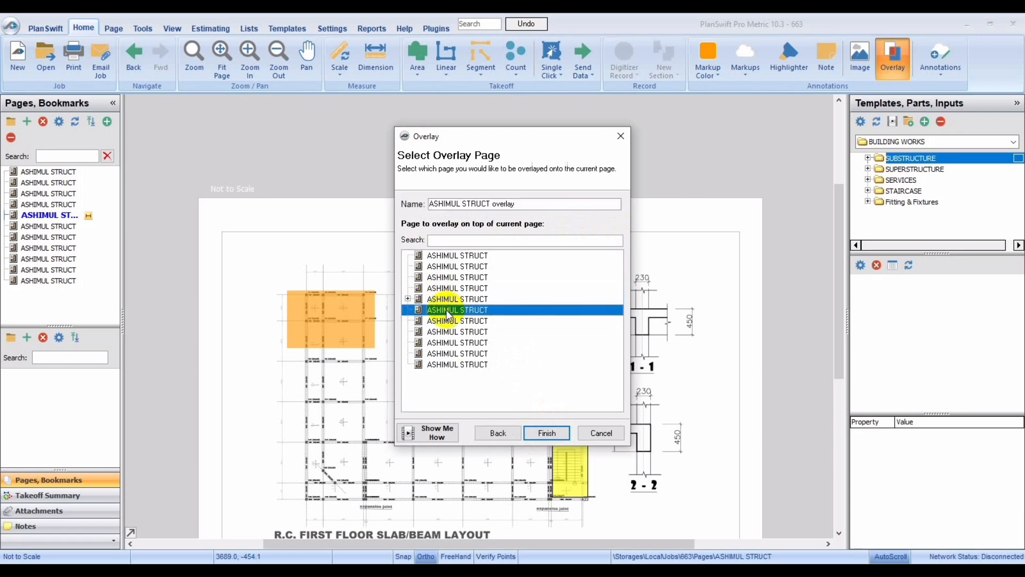
pyautogui.click(547, 433)
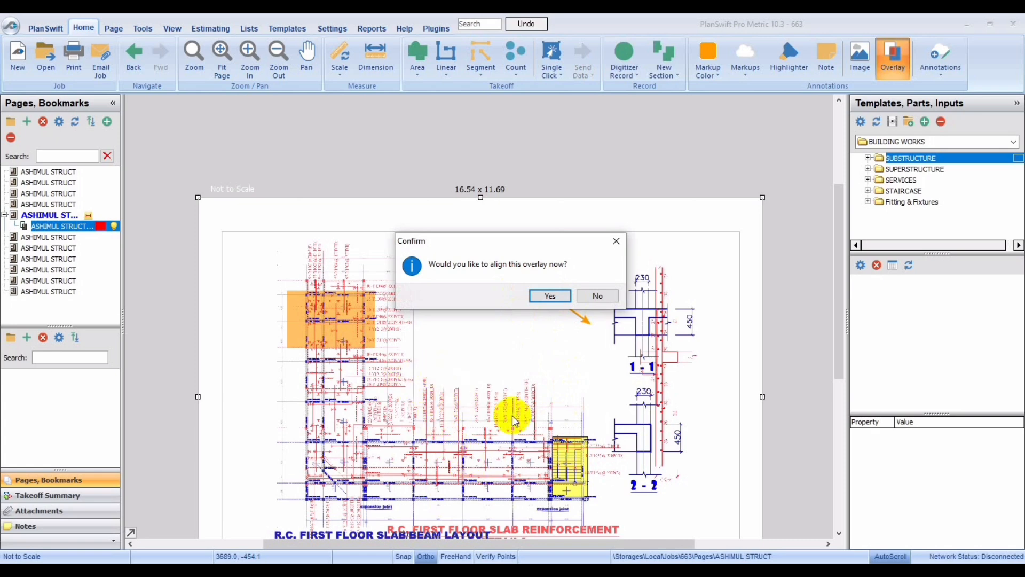
pyautogui.click(556, 294)
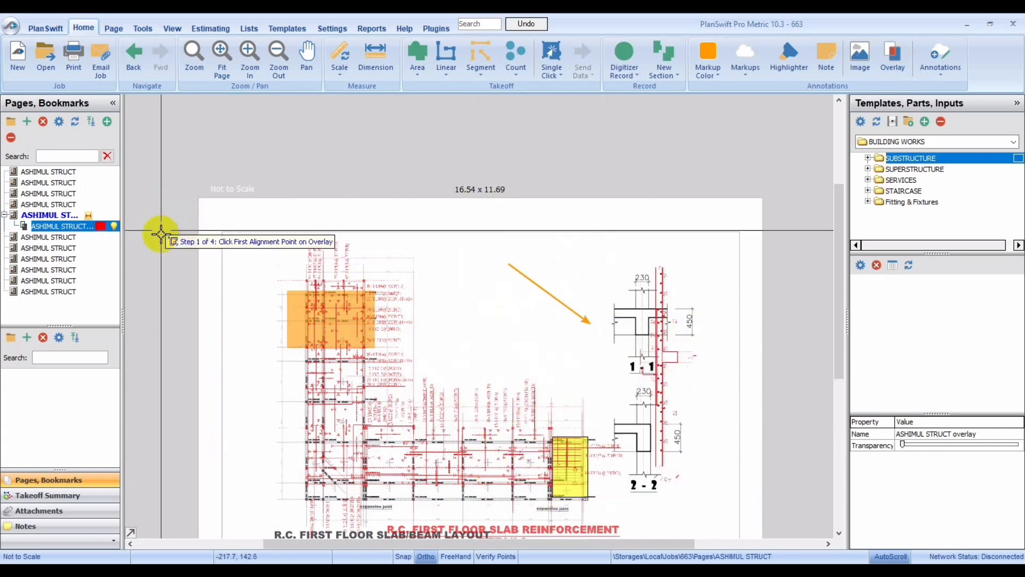
pyautogui.press('Escape')
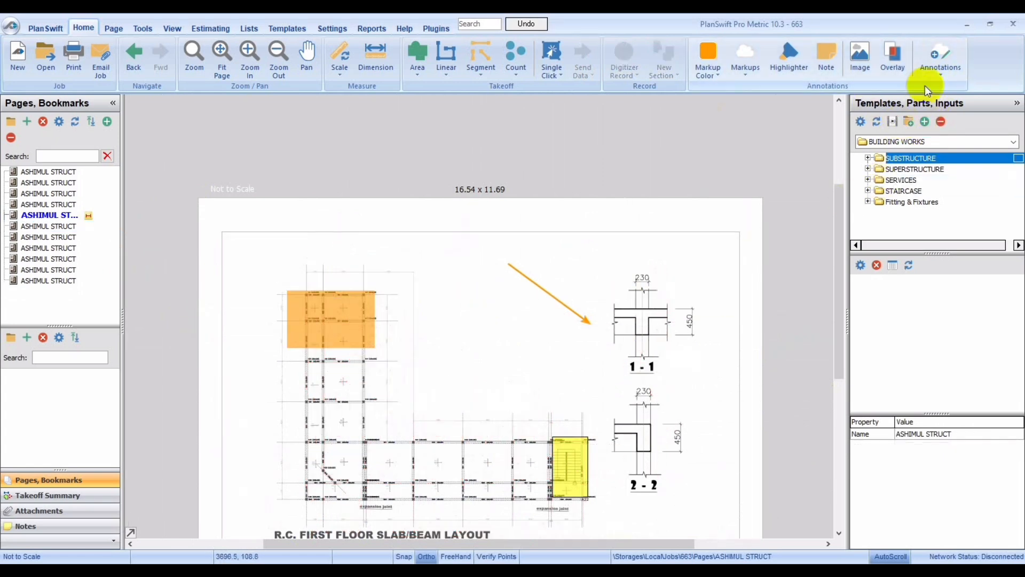
# Open the Foundation Layout page and rotate it left, back to the right, and by 180 degrees
pyautogui.click(934, 75)
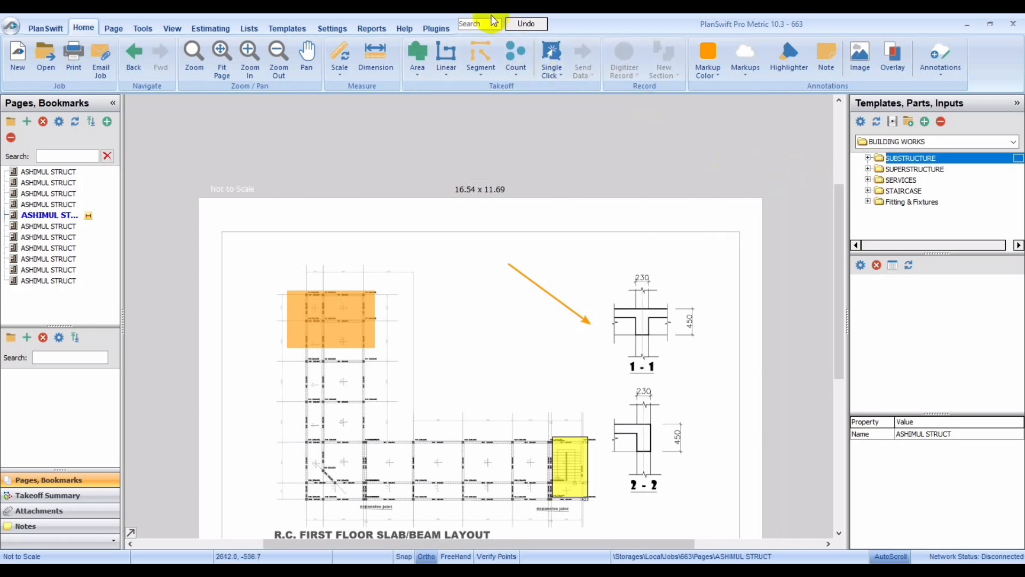
pyautogui.click(105, 30)
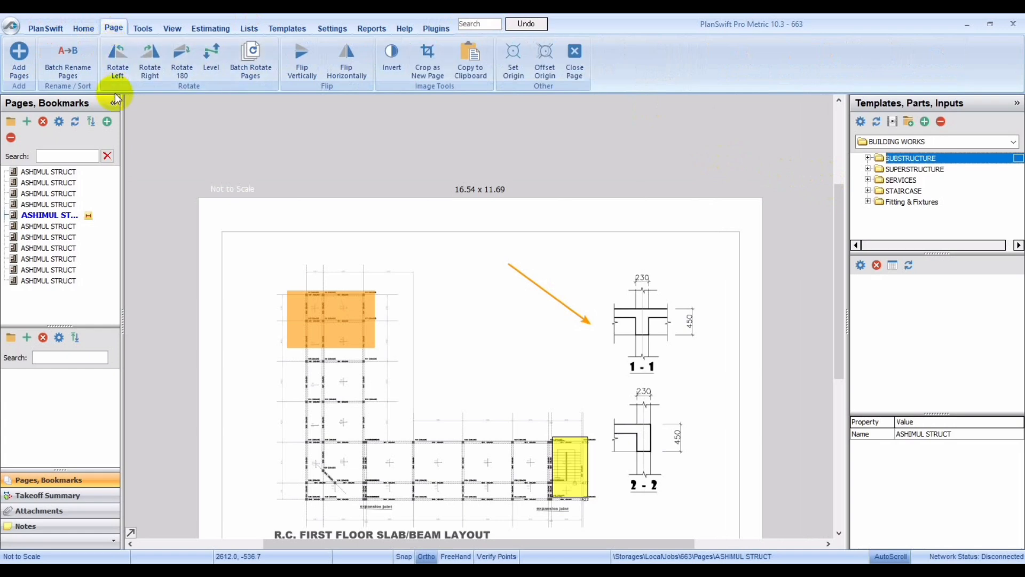
pyautogui.click(55, 194)
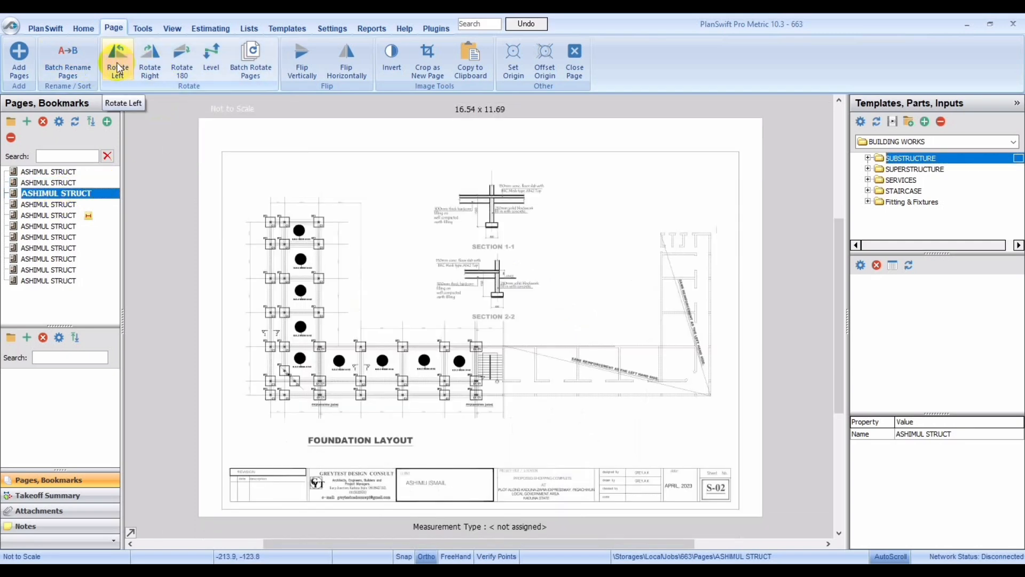
pyautogui.click(117, 63)
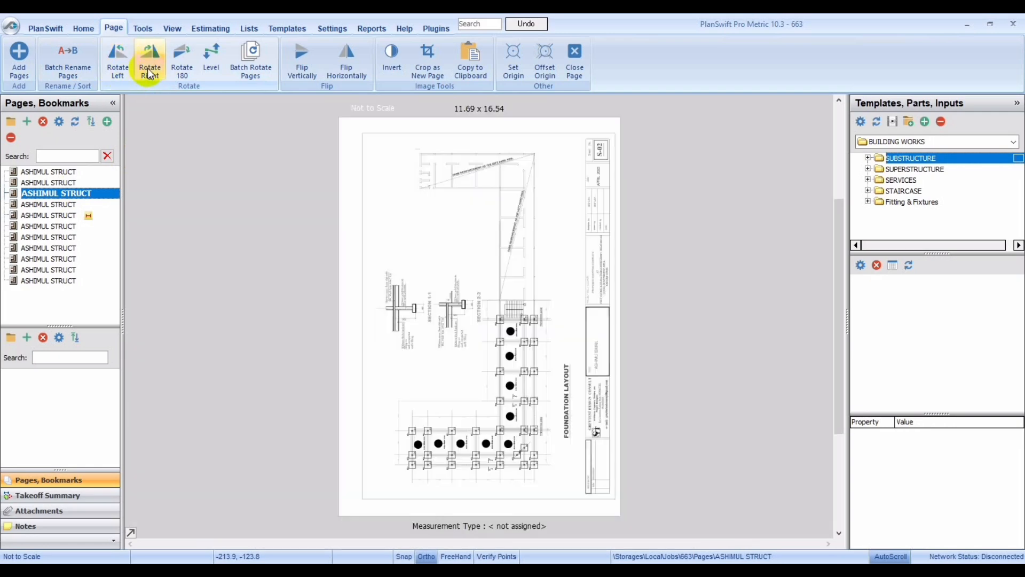
pyautogui.click(147, 74)
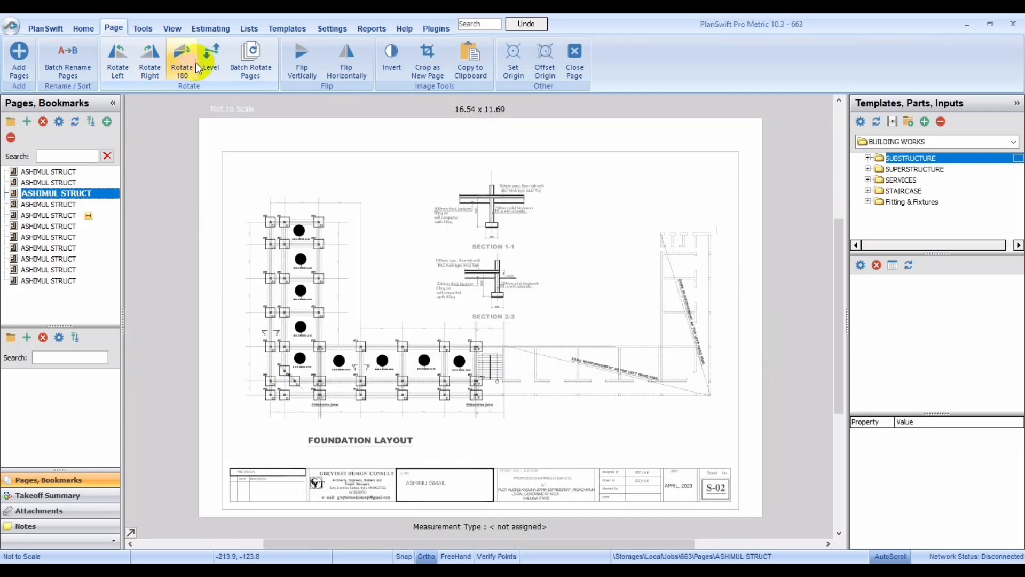
pyautogui.click(195, 62)
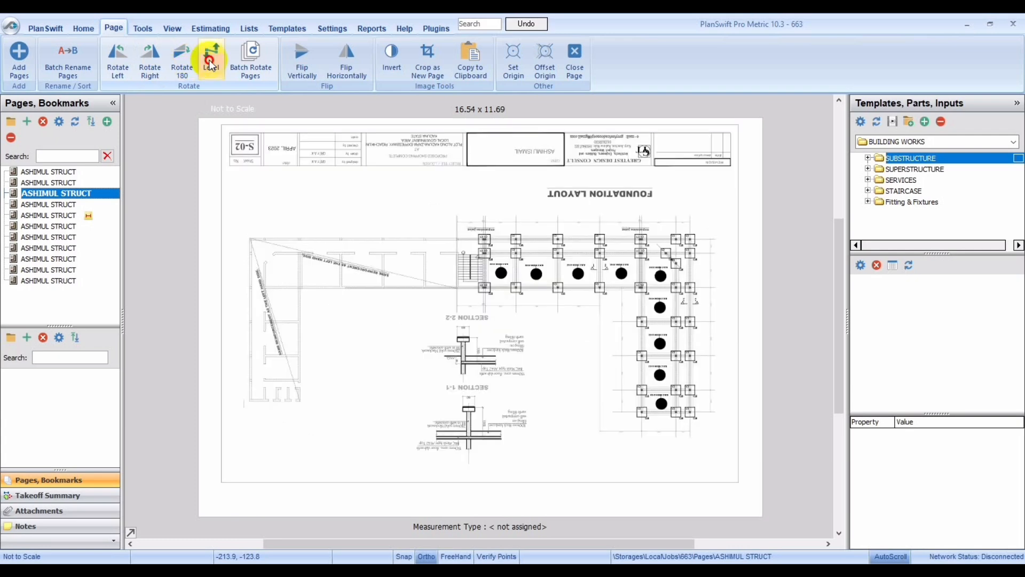
# Rotate the Foundation Layout page by 180 degrees and flip it vertically and horizontally
pyautogui.click(197, 63)
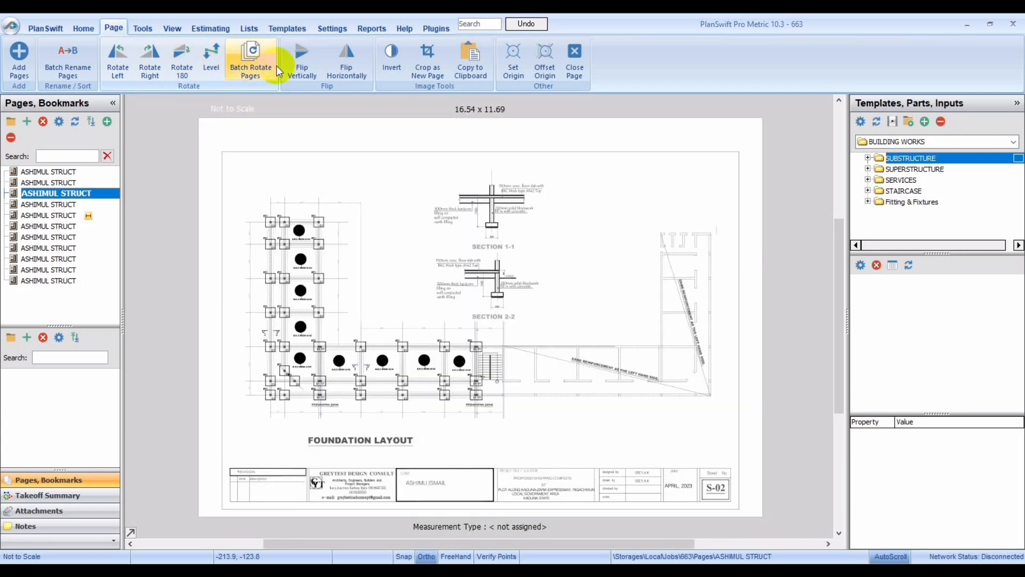
pyautogui.click(299, 63)
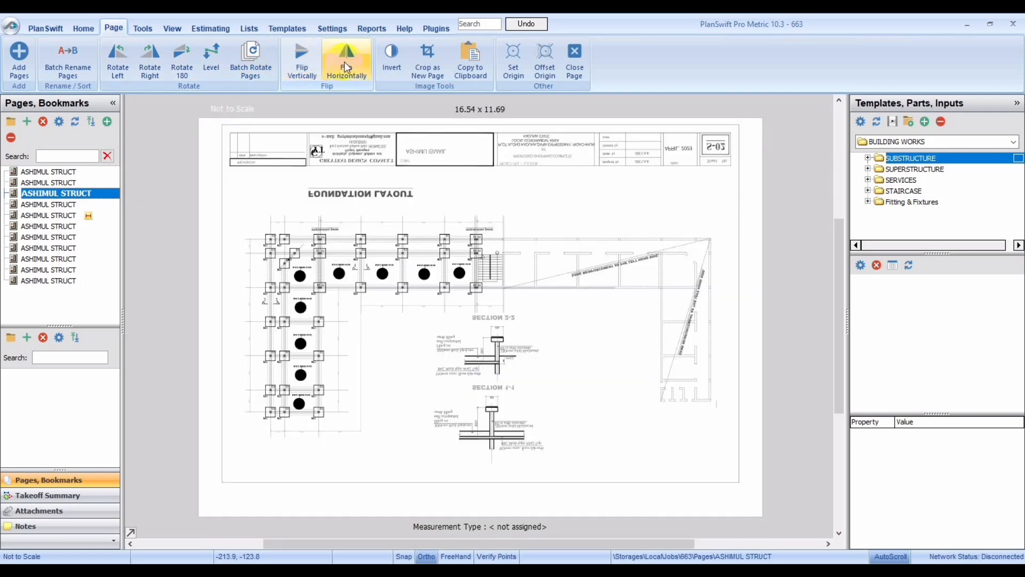
pyautogui.click(346, 54)
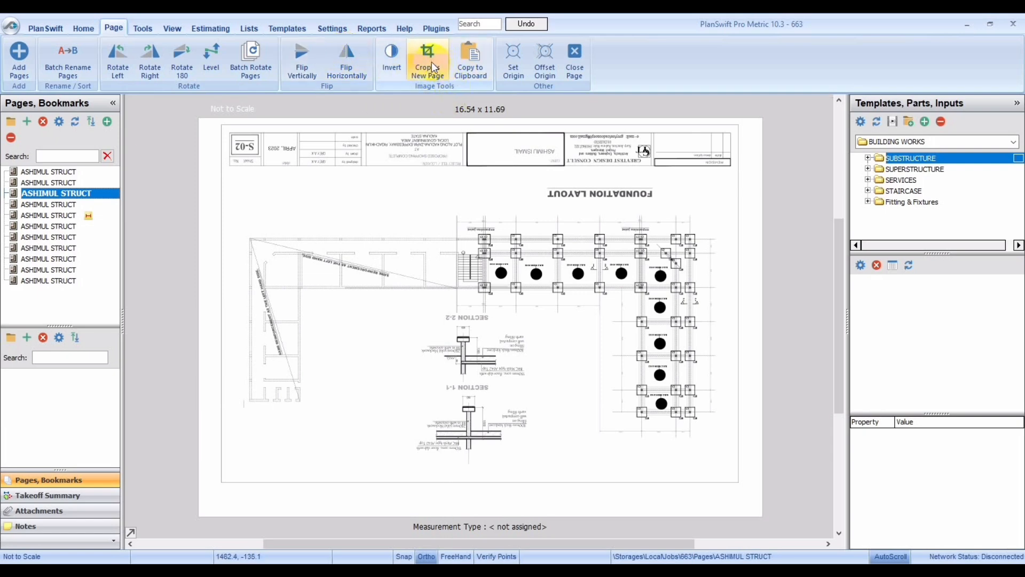
# Invert the colours of the Foundation Layout page and invert them back
pyautogui.click(400, 46)
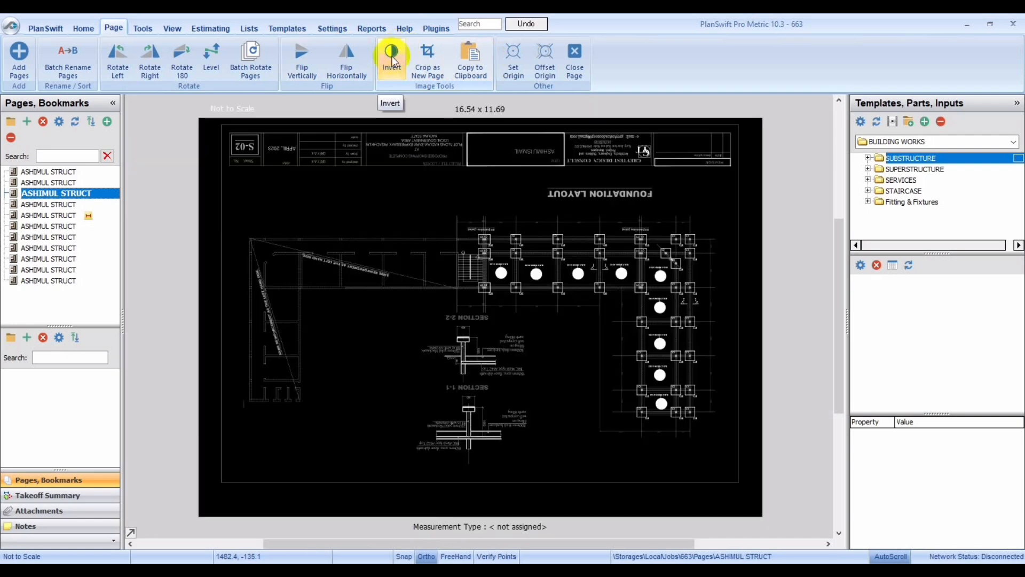
pyautogui.click(393, 60)
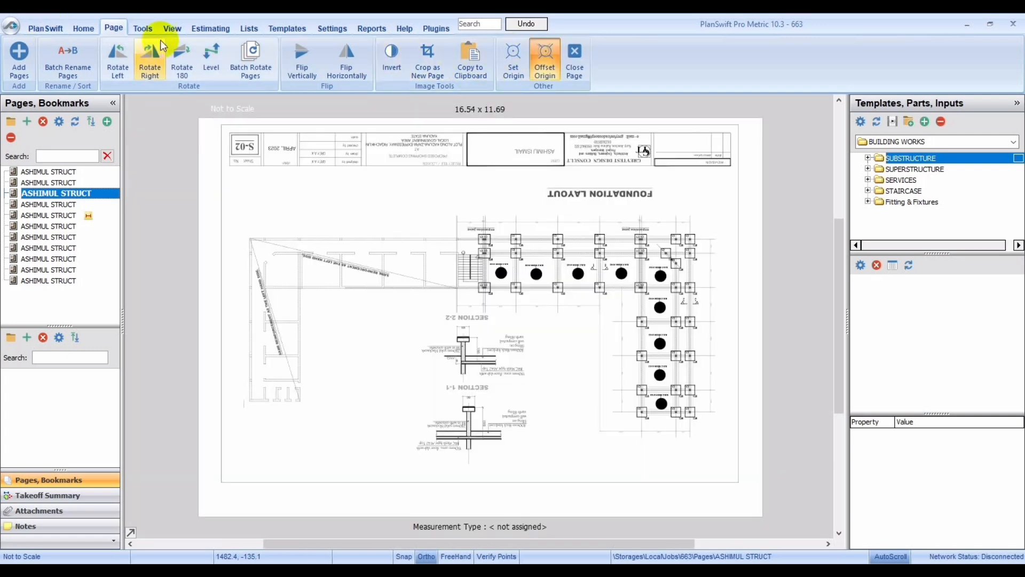
# Look over the tool and show/hide commands and bring up the job's Default estimating sheet
pyautogui.click(152, 28)
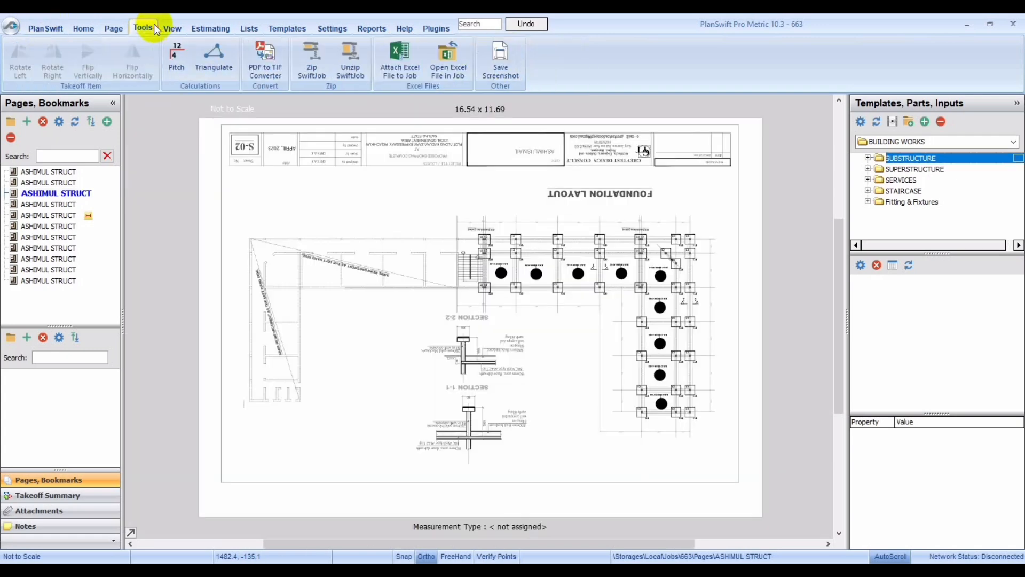
pyautogui.click(167, 28)
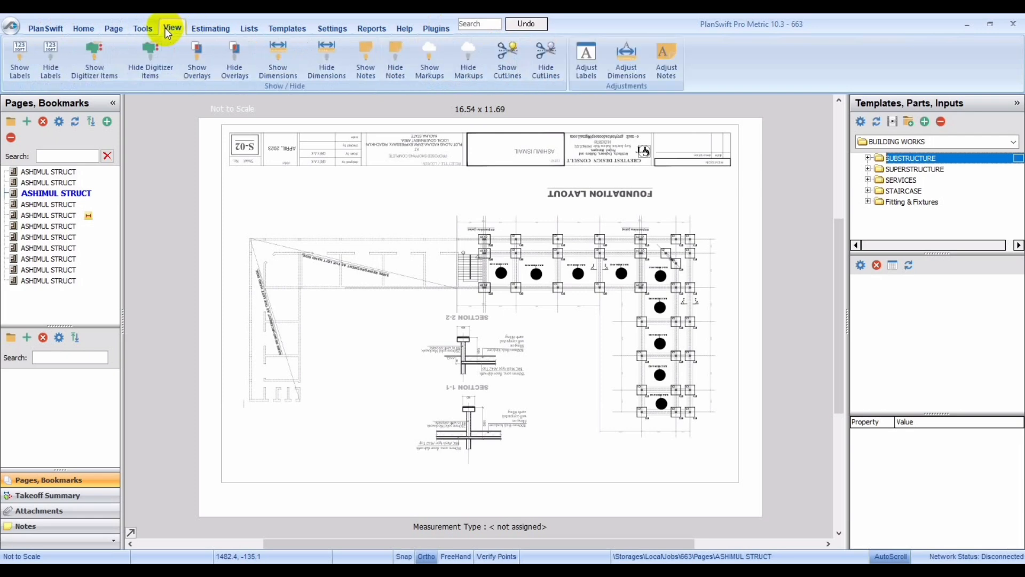
pyautogui.click(197, 31)
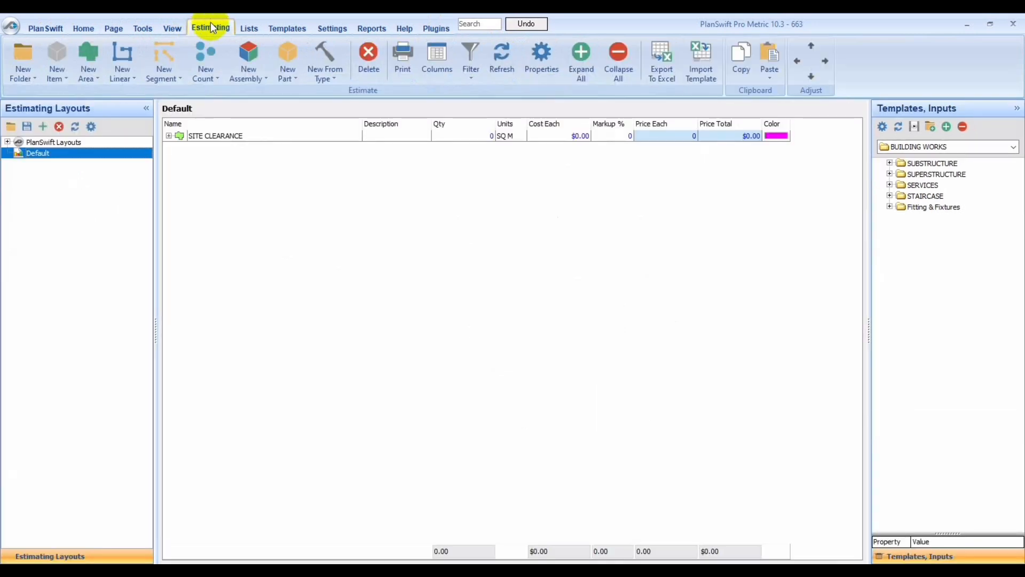